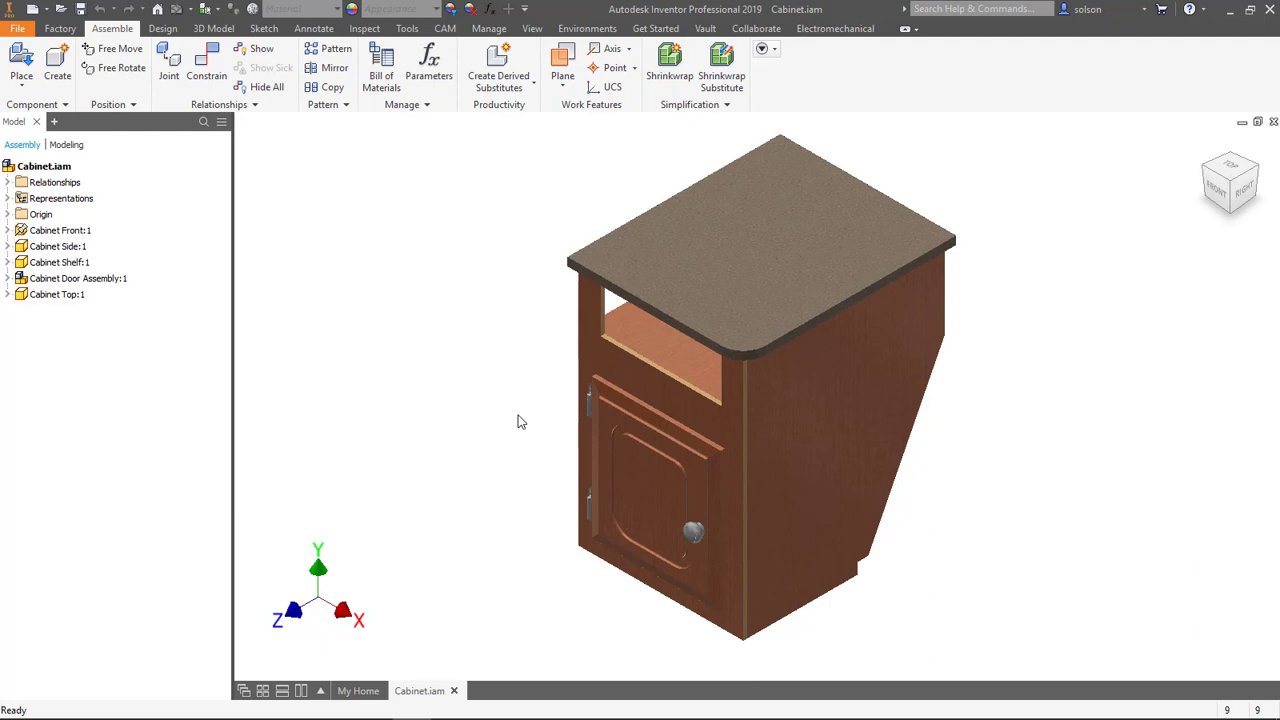
Step: Open Cabinet Front:1 from the assembly browser in its own tab and pan the view
right_click(591, 347)
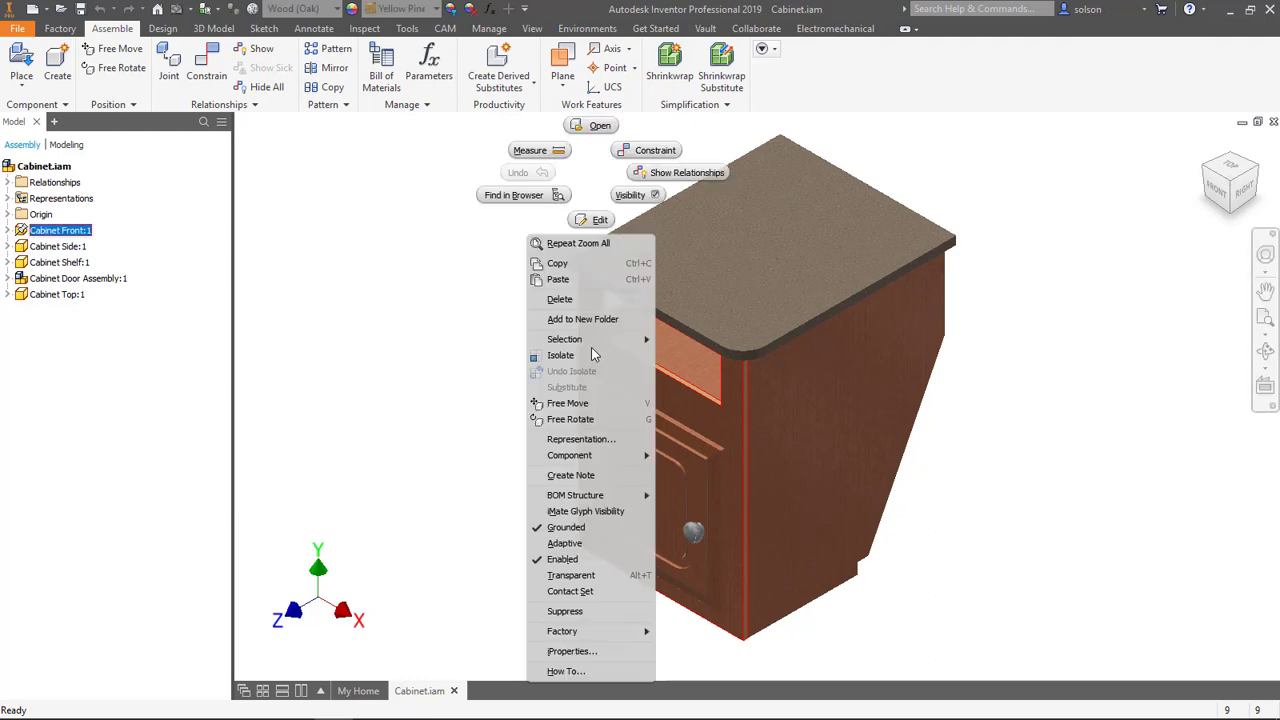
click(599, 126)
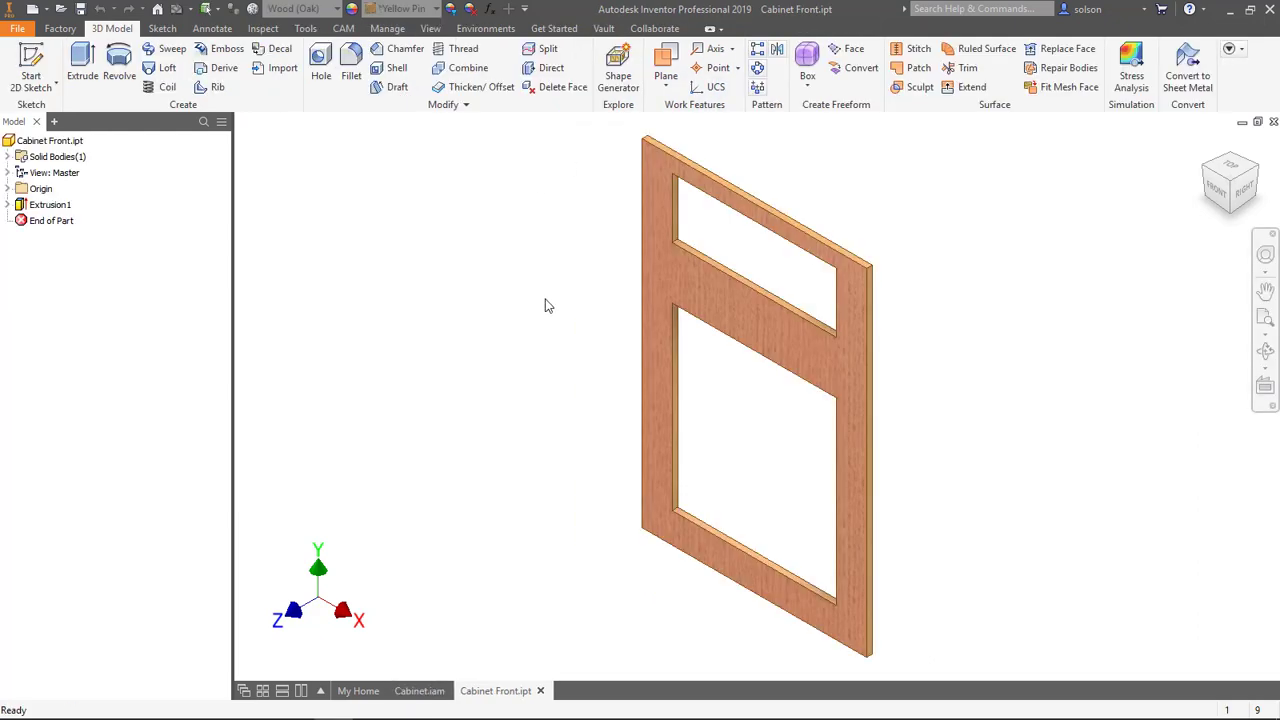
middle_drag(501, 298, 489, 313)
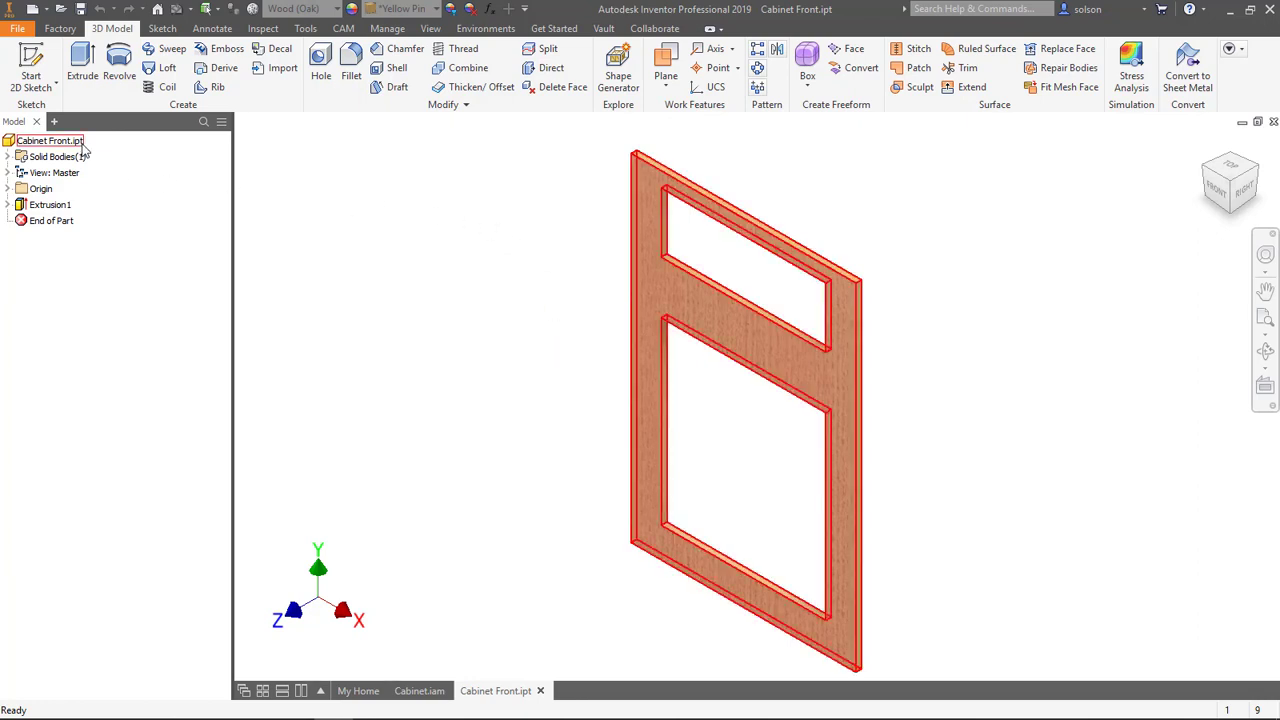
Step: Run Nest Authoring on Cabinet Front.ipt, accepting Extrusion1 as the 0.375 in nesting feature
right_click(85, 148)
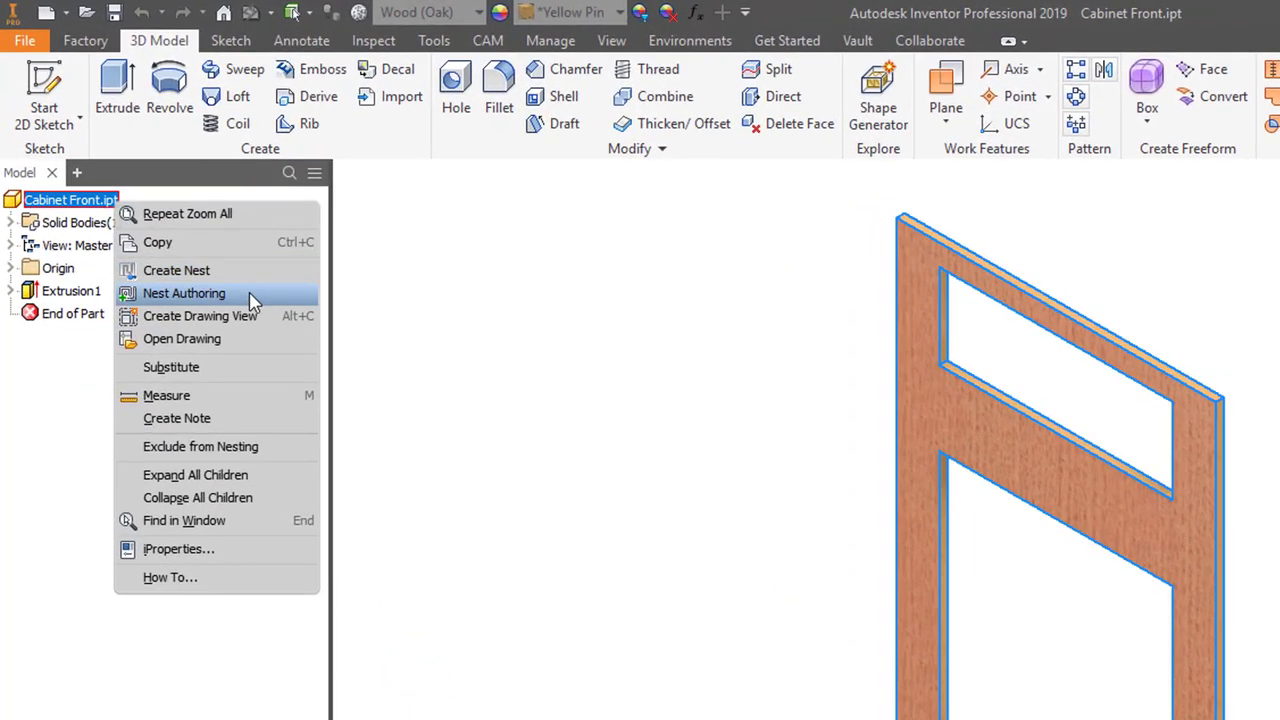
click(253, 300)
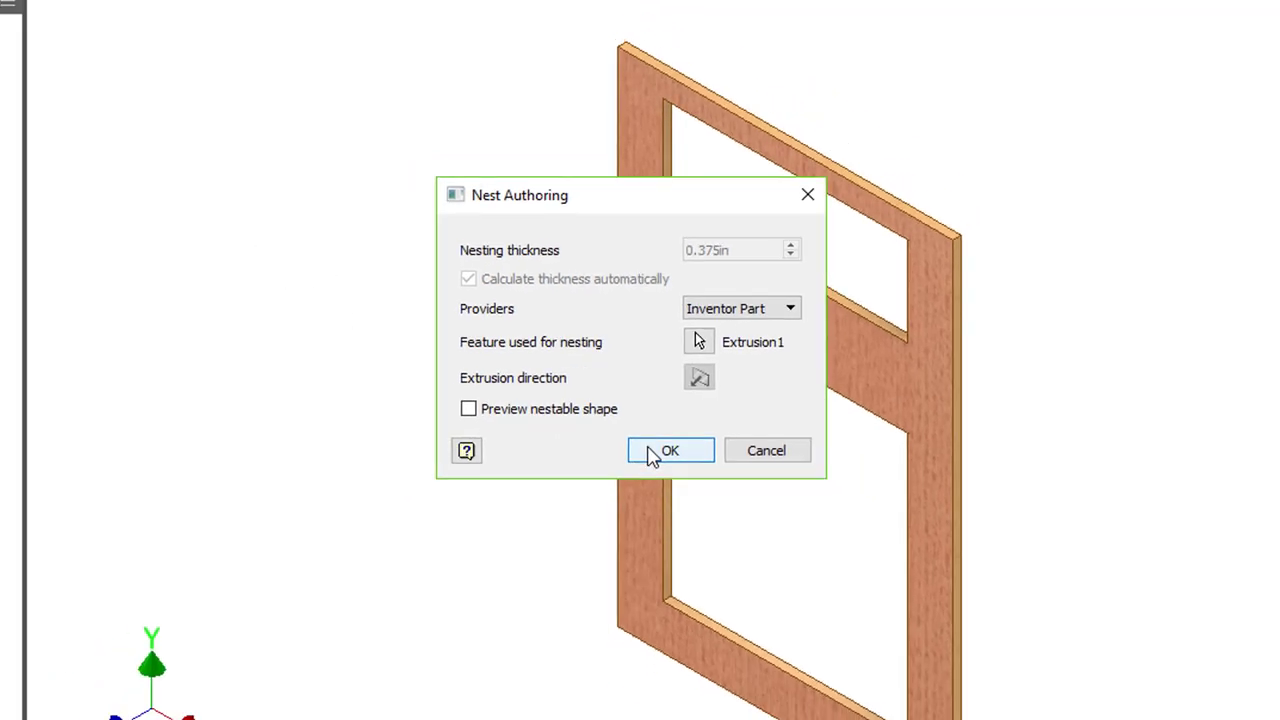
click(652, 455)
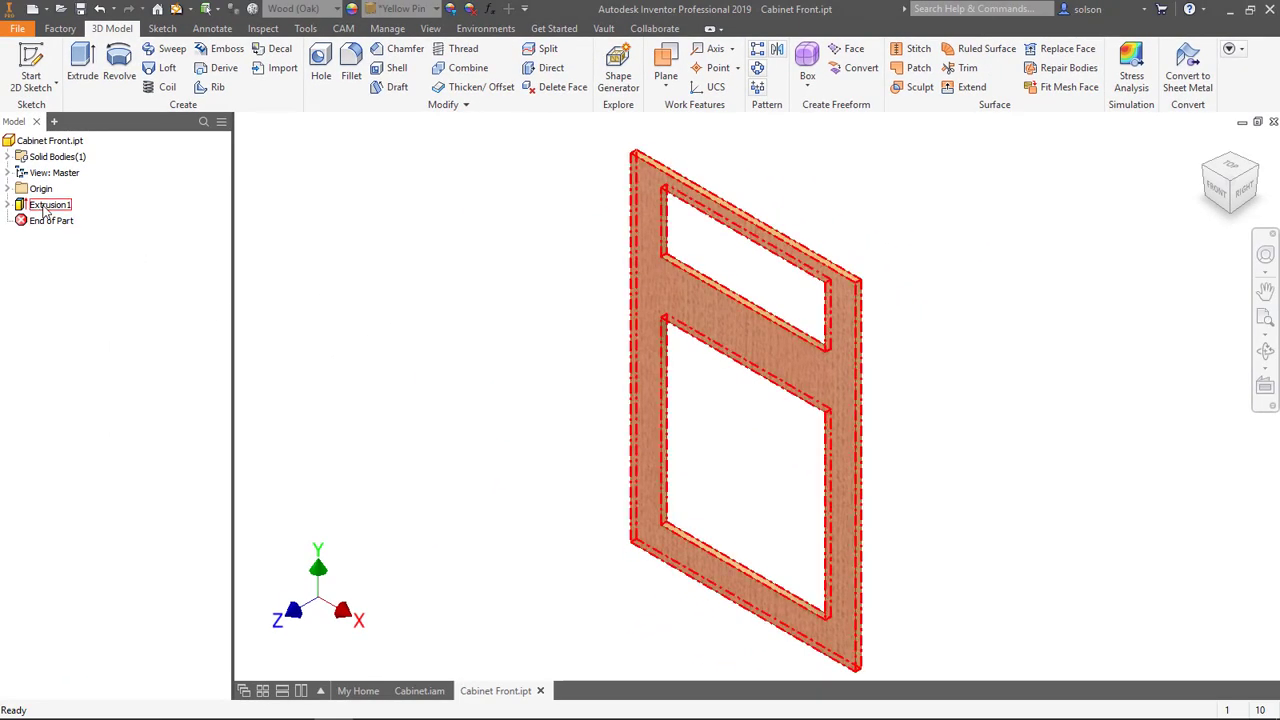
right_click(44, 206)
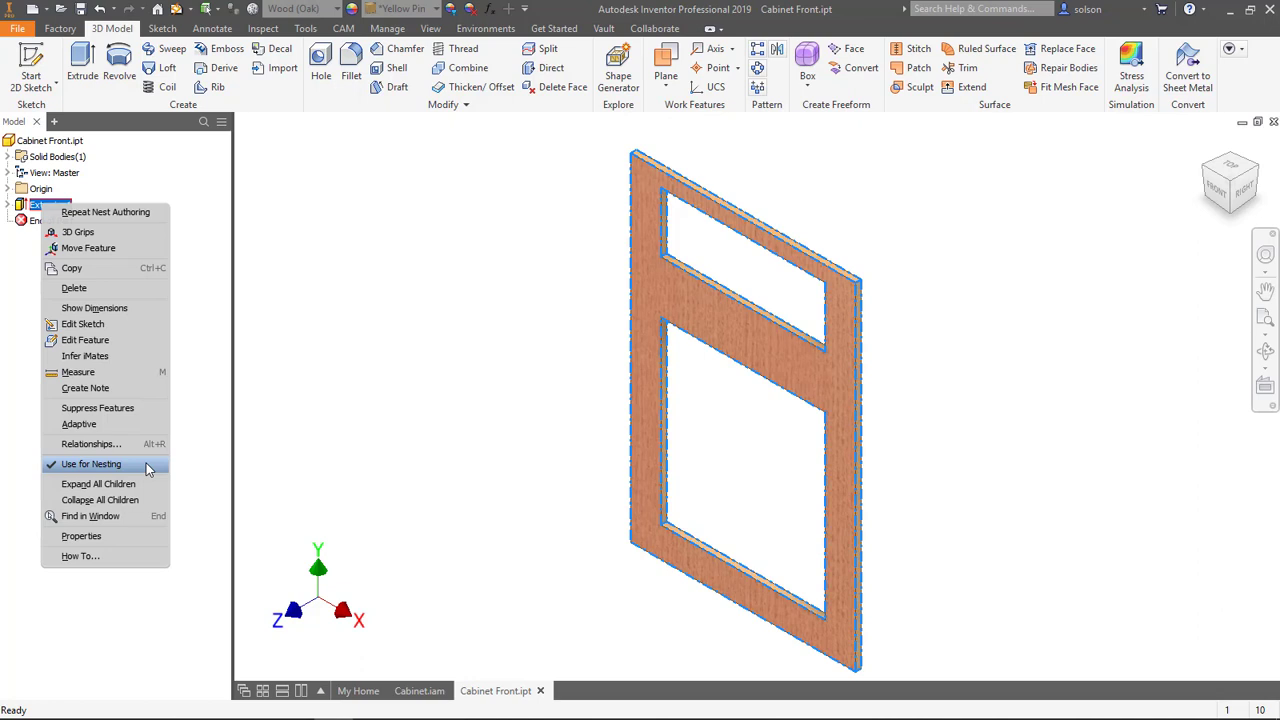
click(403, 392)
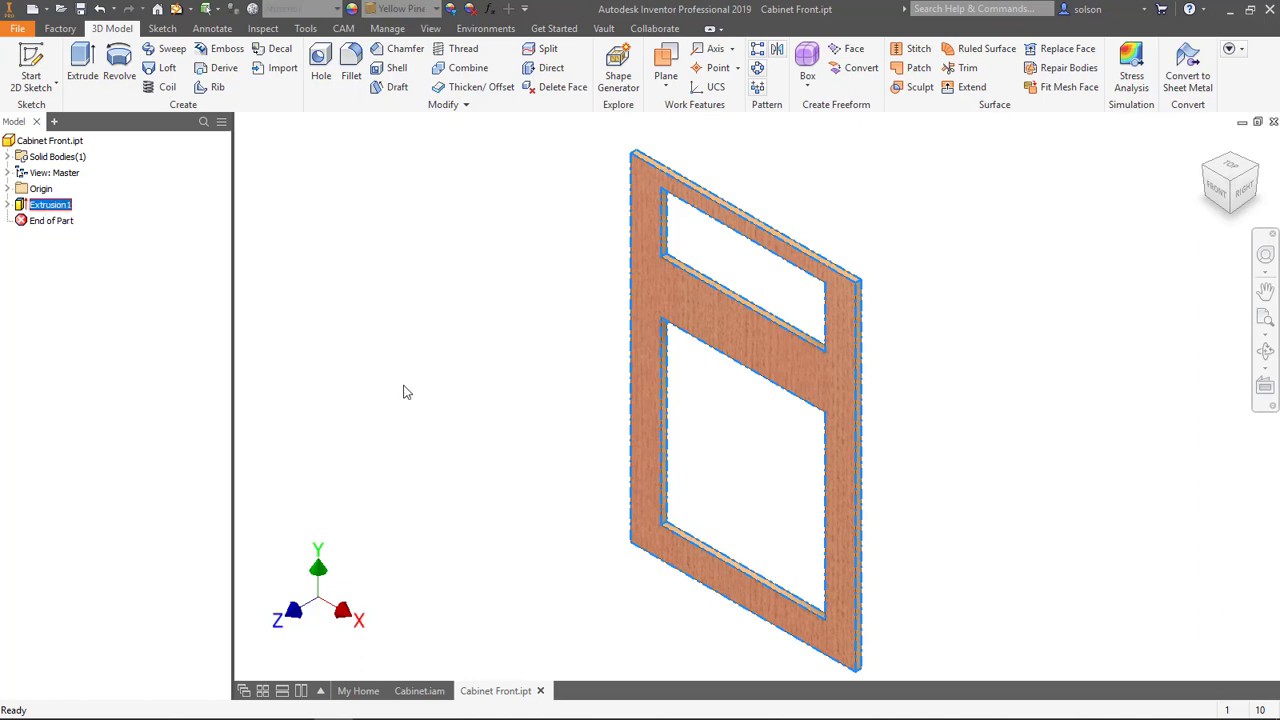
click(421, 362)
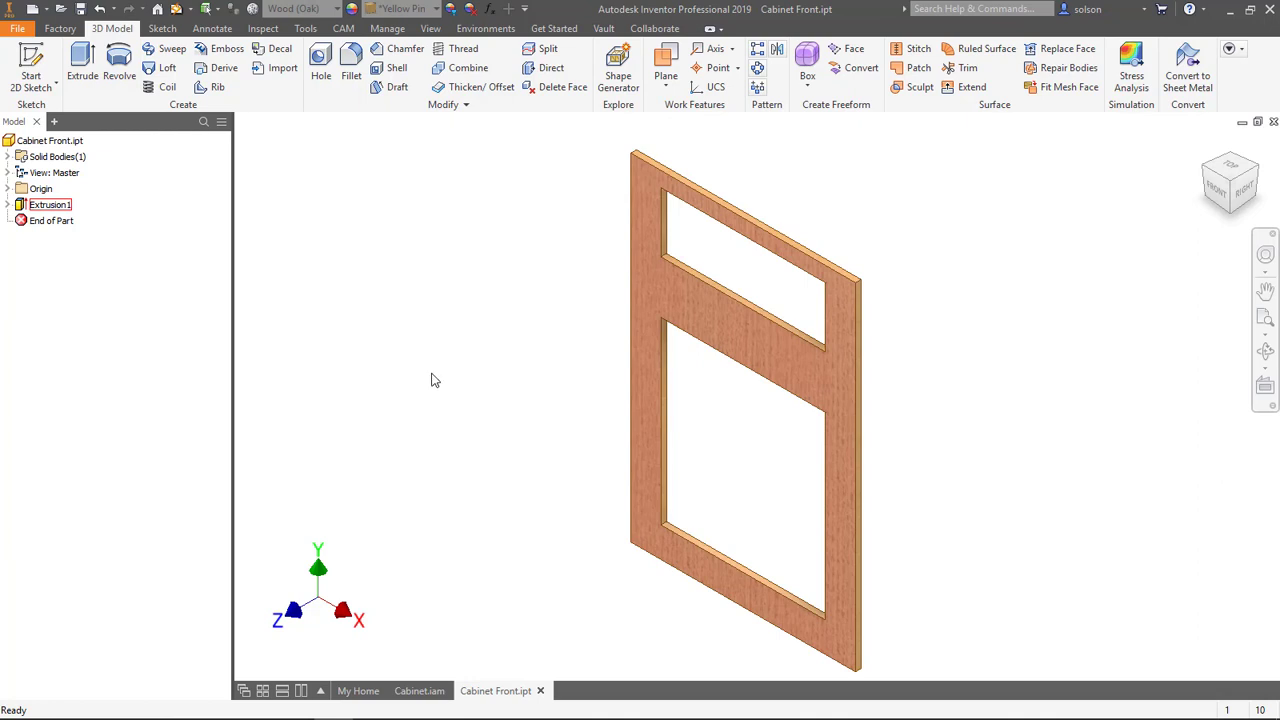
Step: Save and close Cabinet Front, then update and save the cabinet assembly
click(540, 691)
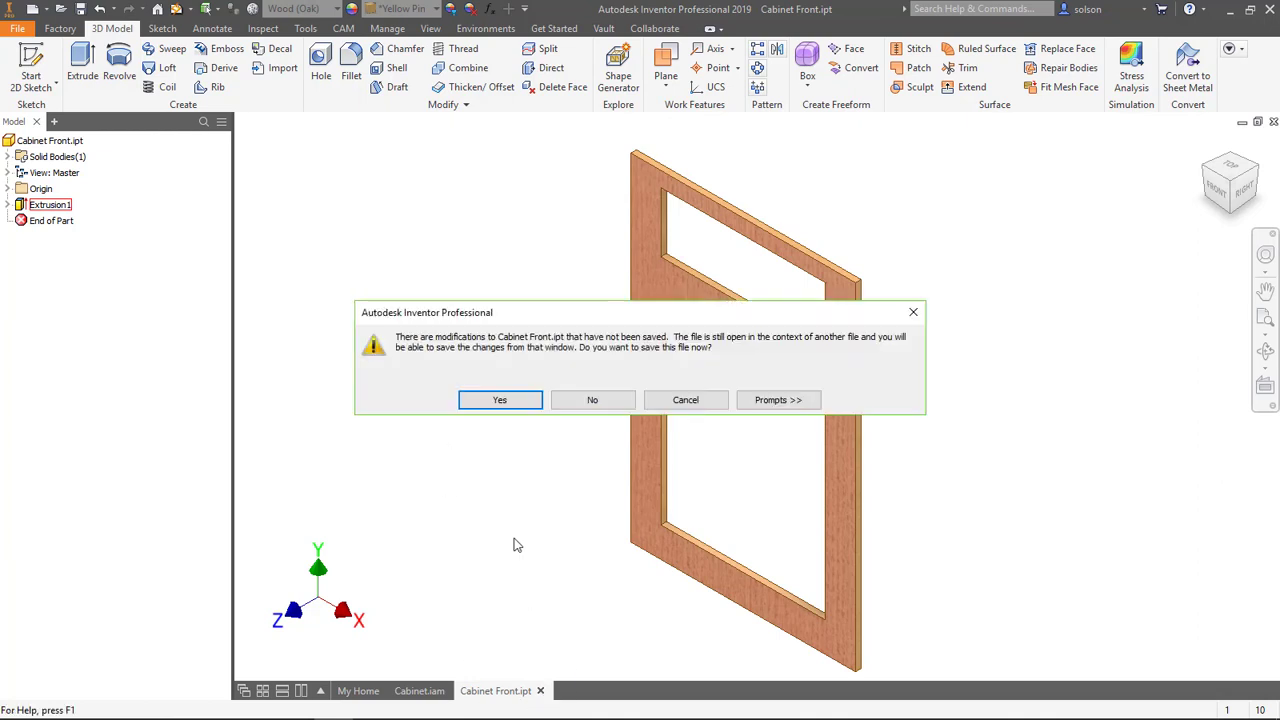
click(512, 400)
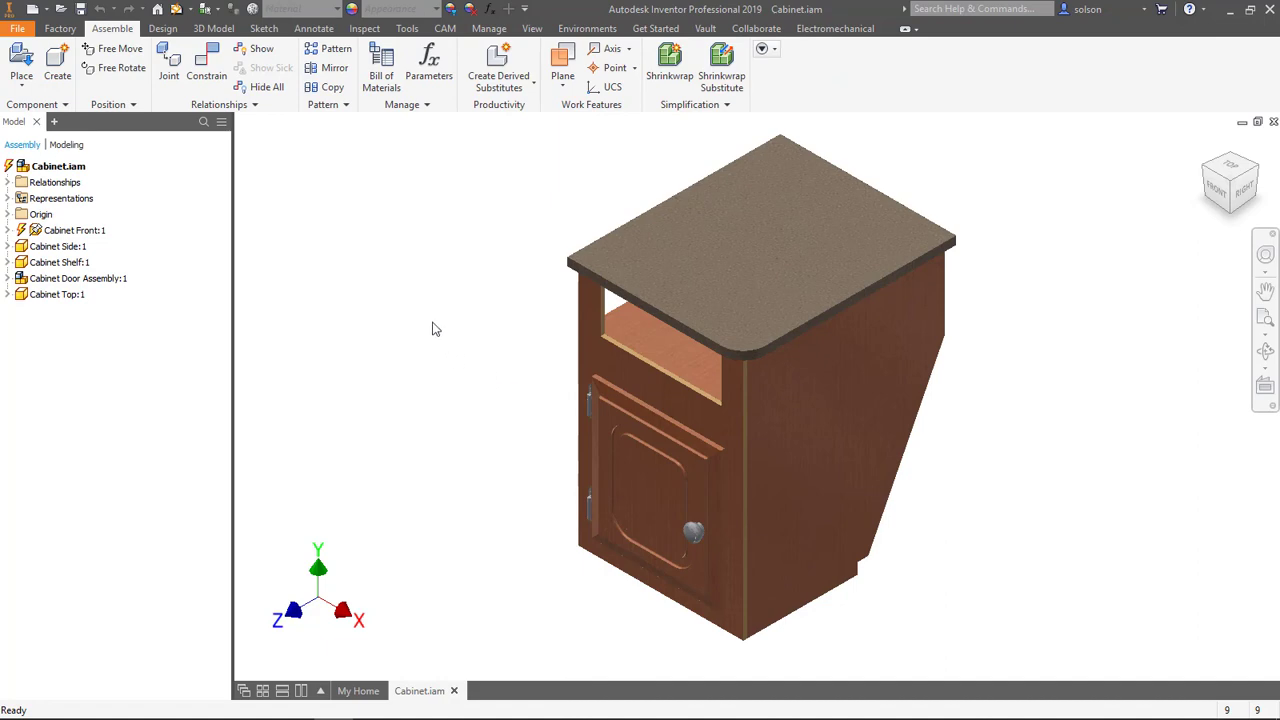
click(176, 8)
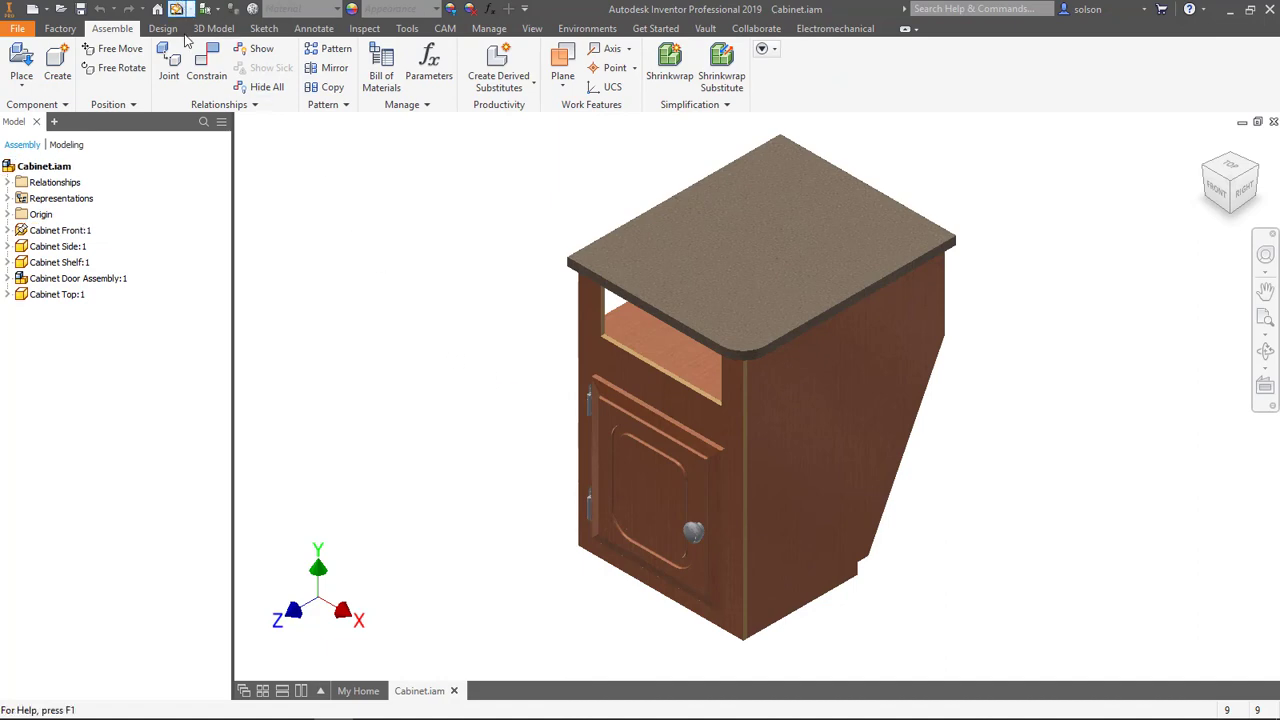
click(80, 8)
click(722, 297)
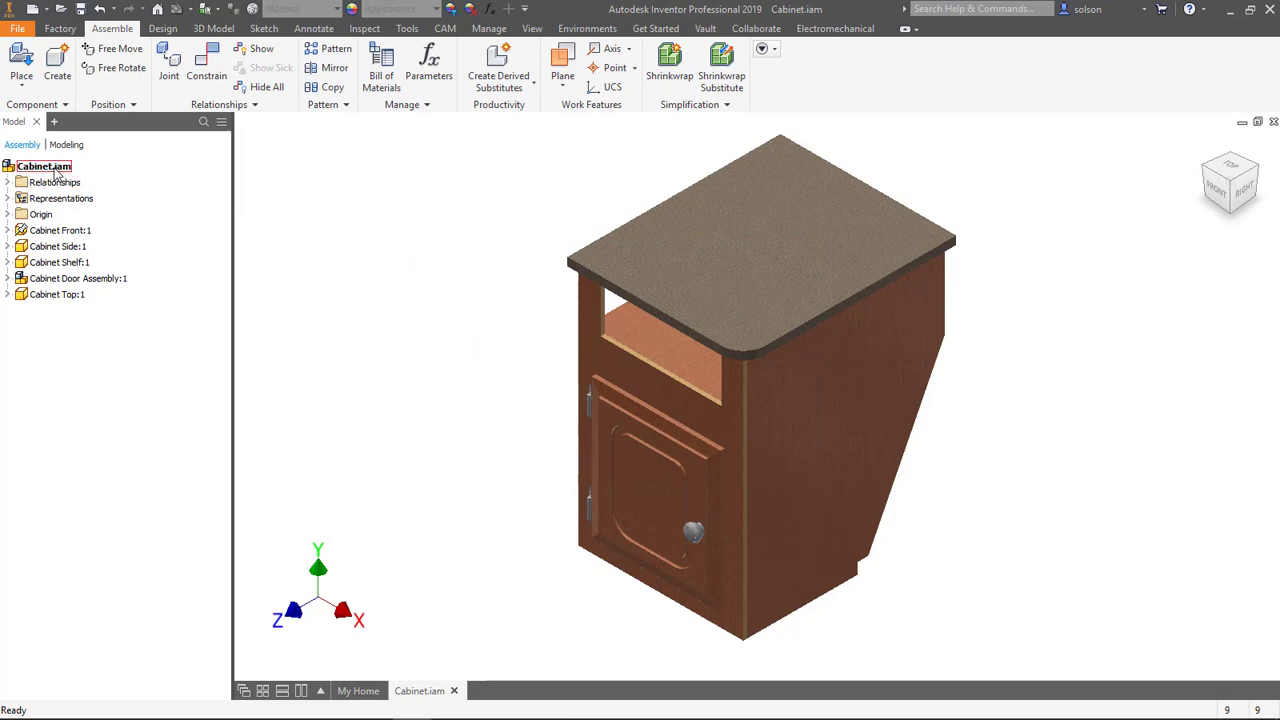
Step: Create a new nest from Cabinet.iam using the Standard (in).inest template
right_click(52, 168)
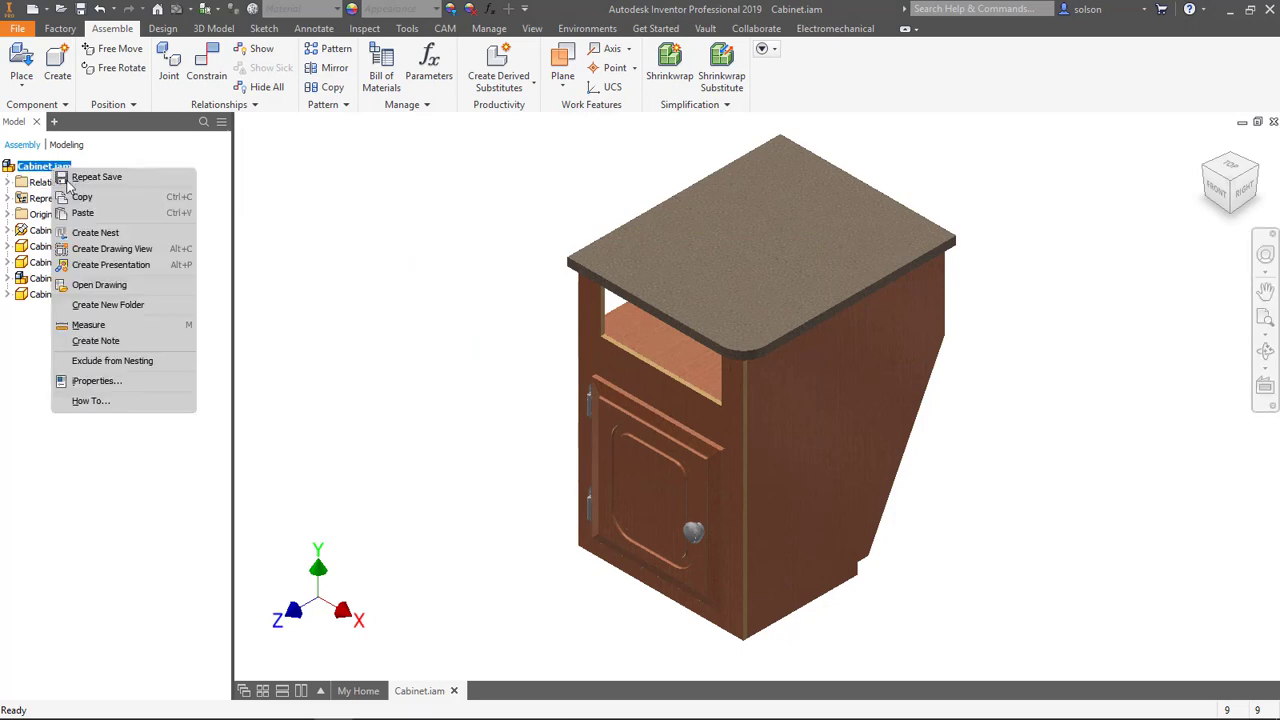
click(127, 233)
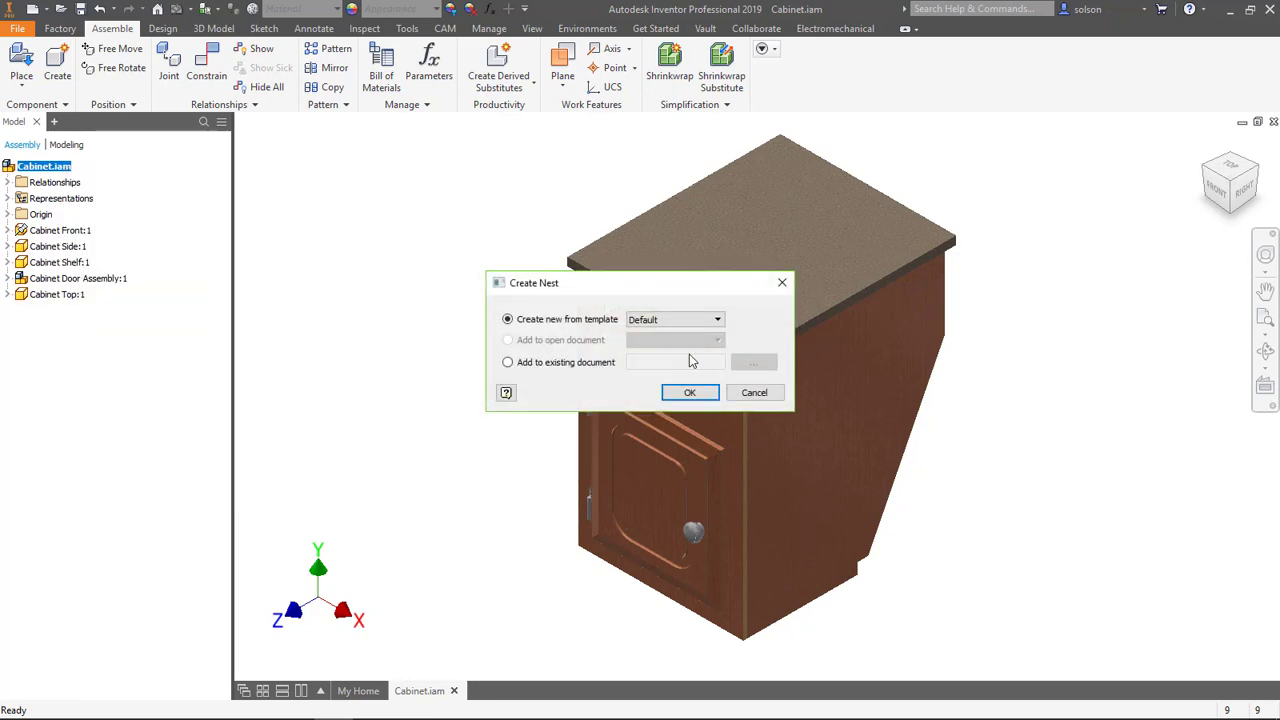
click(695, 320)
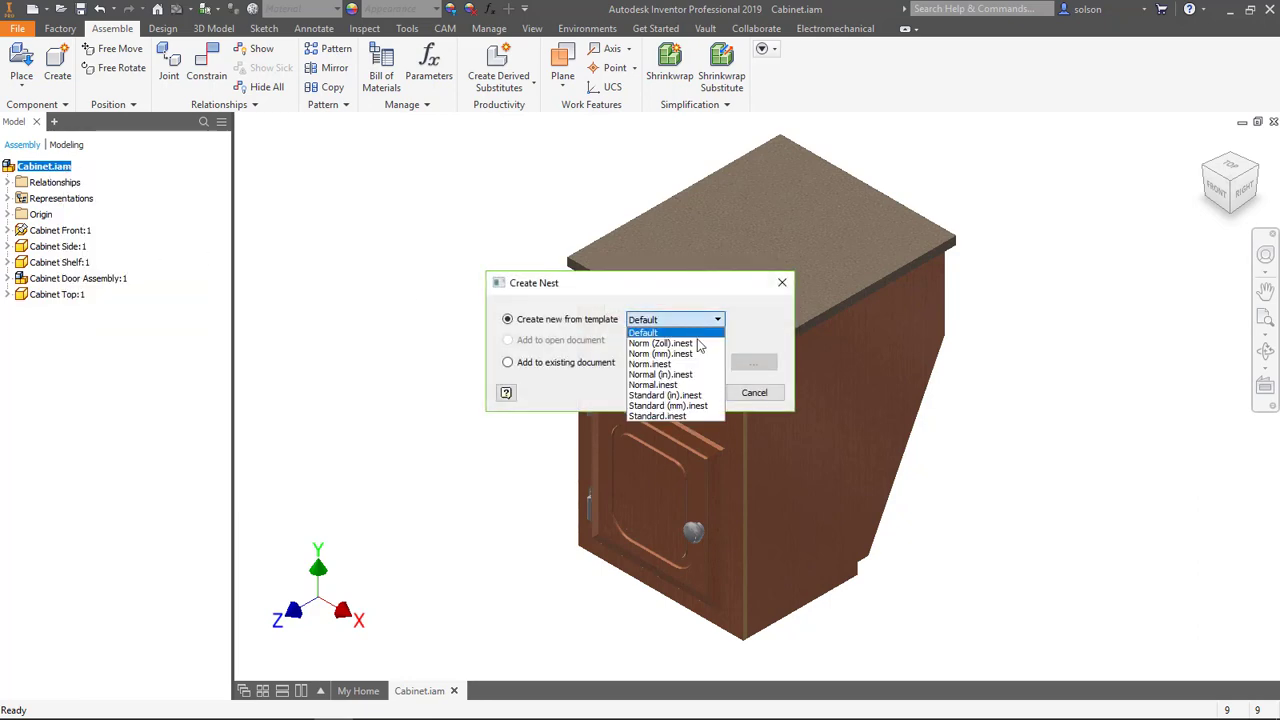
click(713, 398)
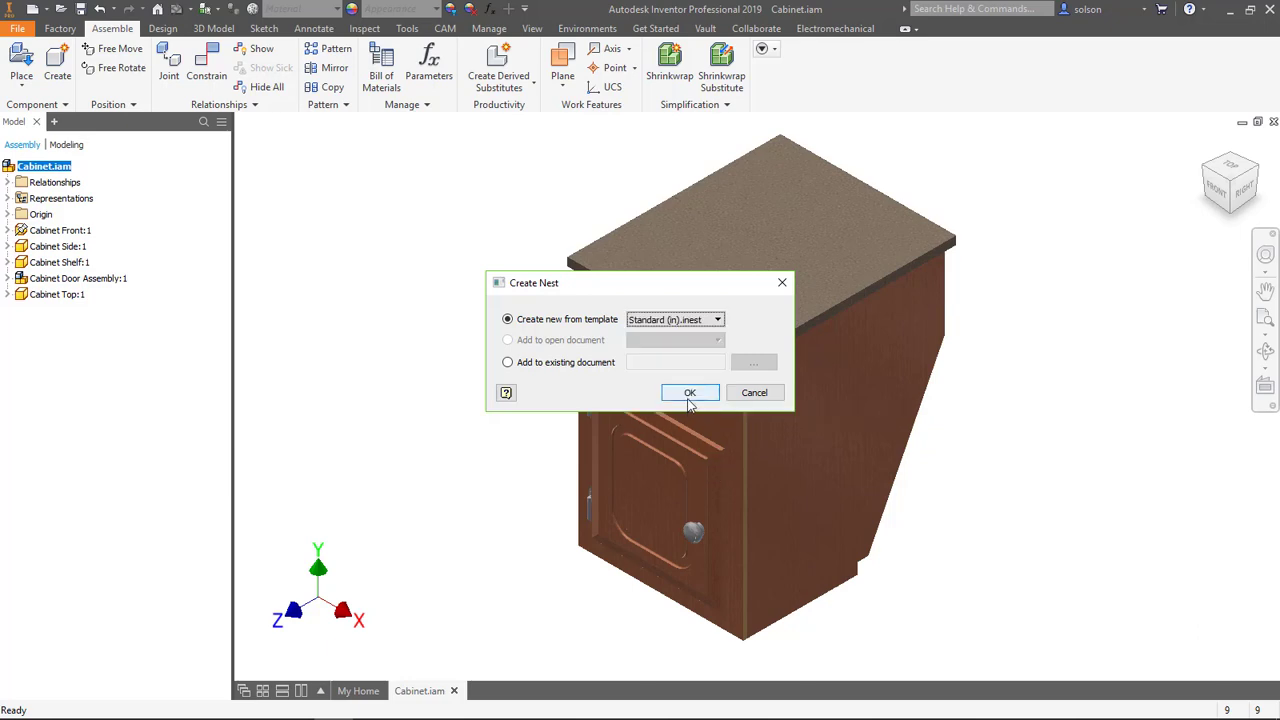
click(688, 394)
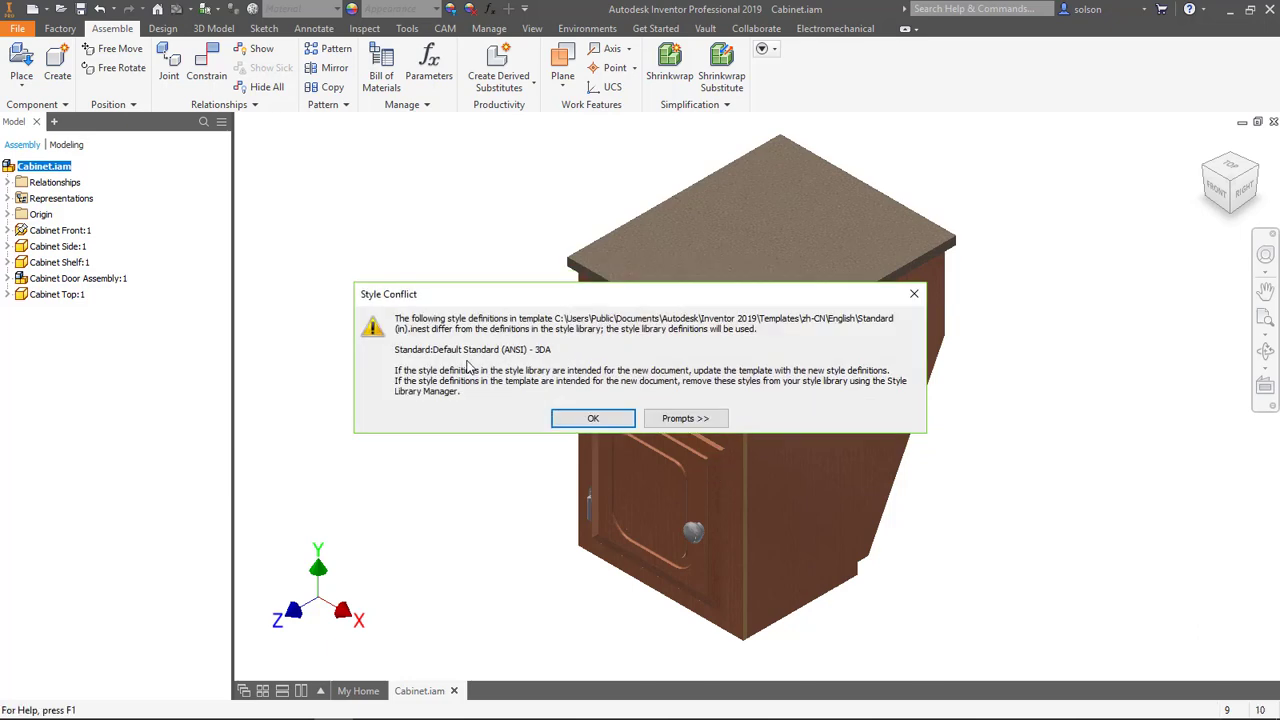
click(592, 418)
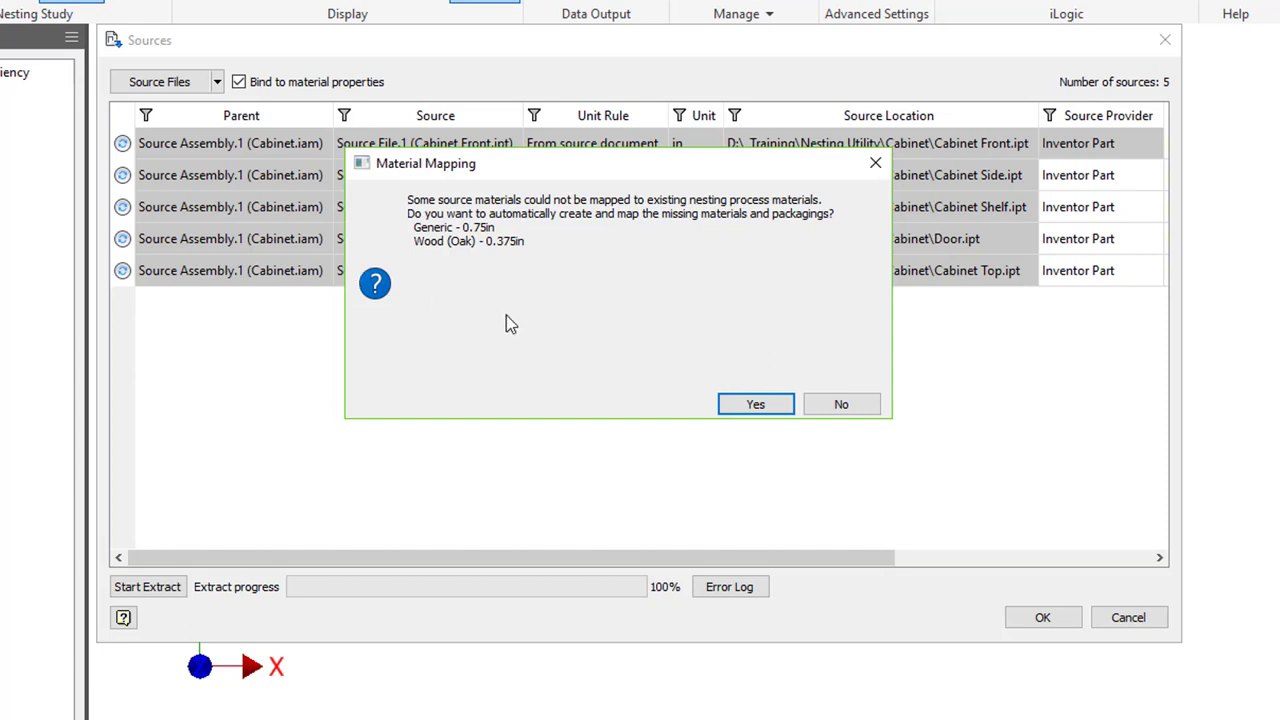
Step: Auto-create the missing nesting materials, delete the Door.ipt source, and accept the four sources
click(756, 405)
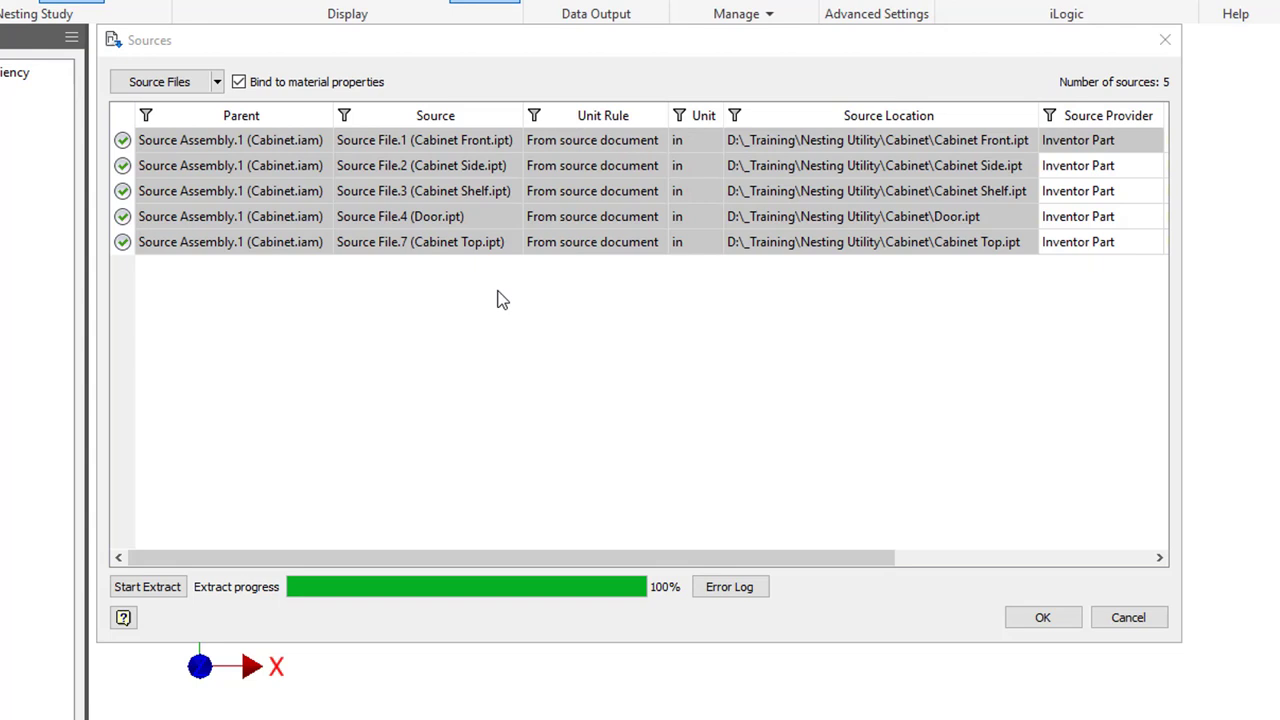
right_click(476, 224)
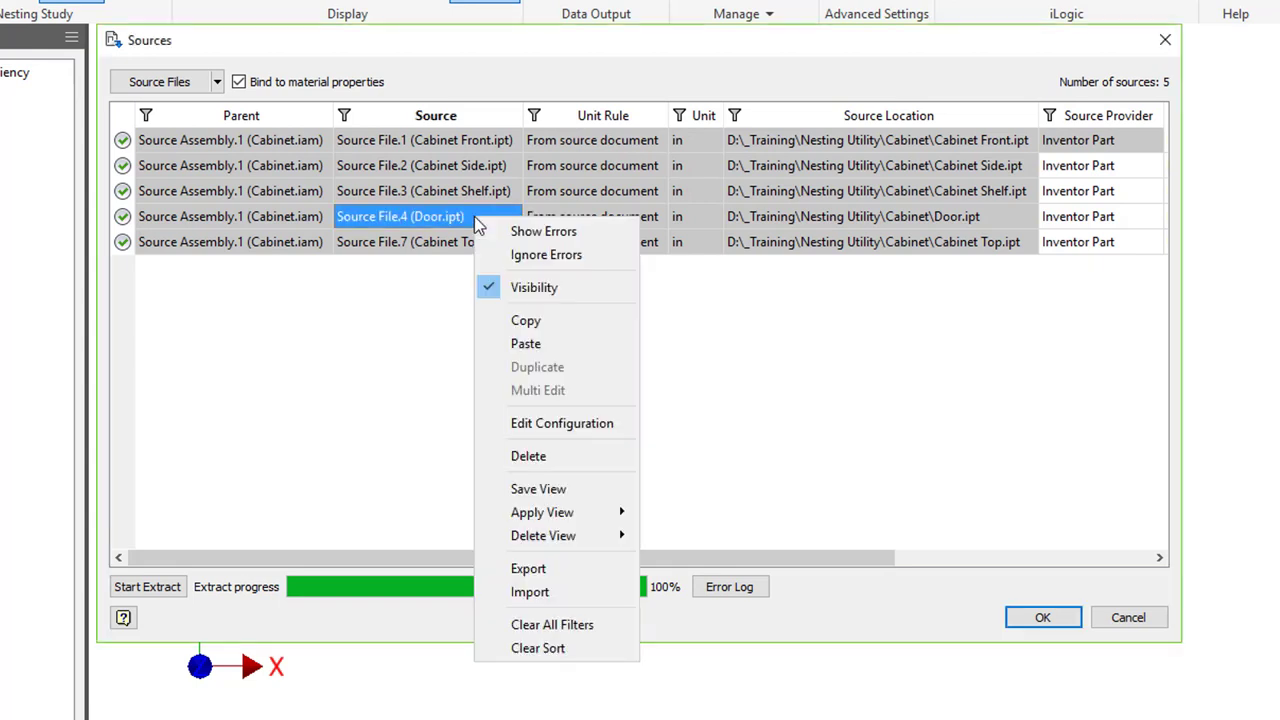
click(545, 456)
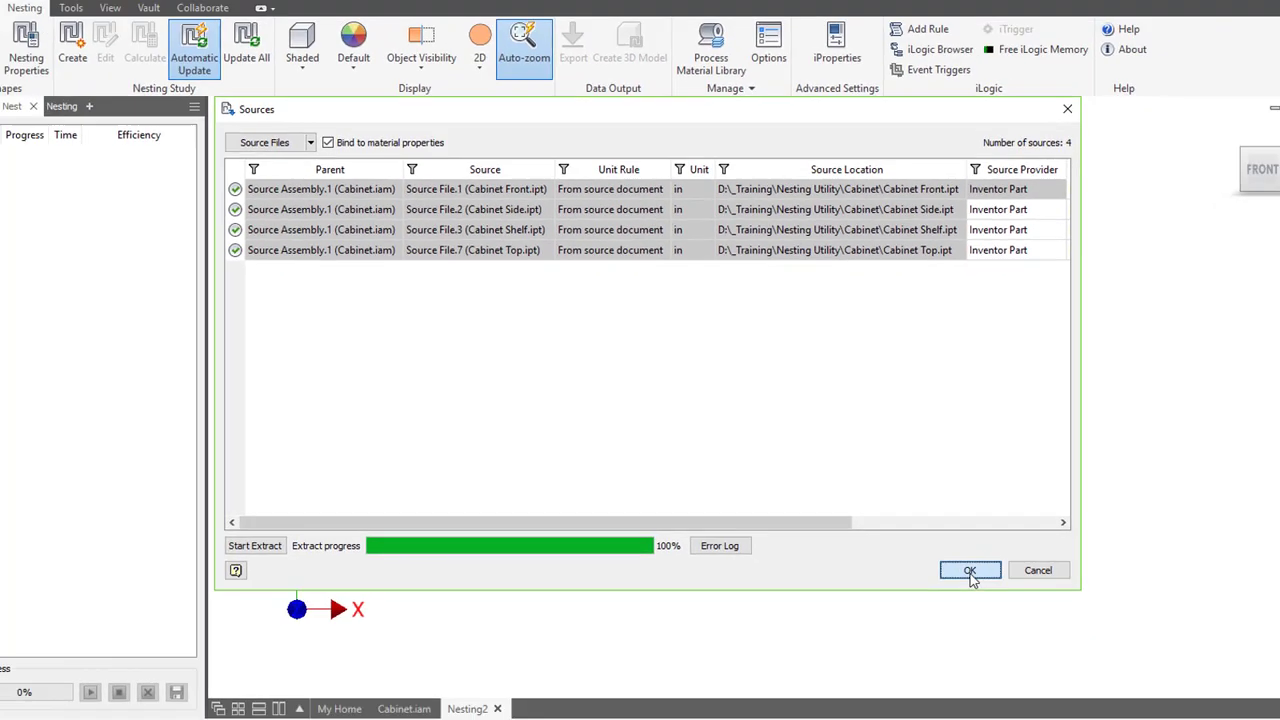
click(1042, 617)
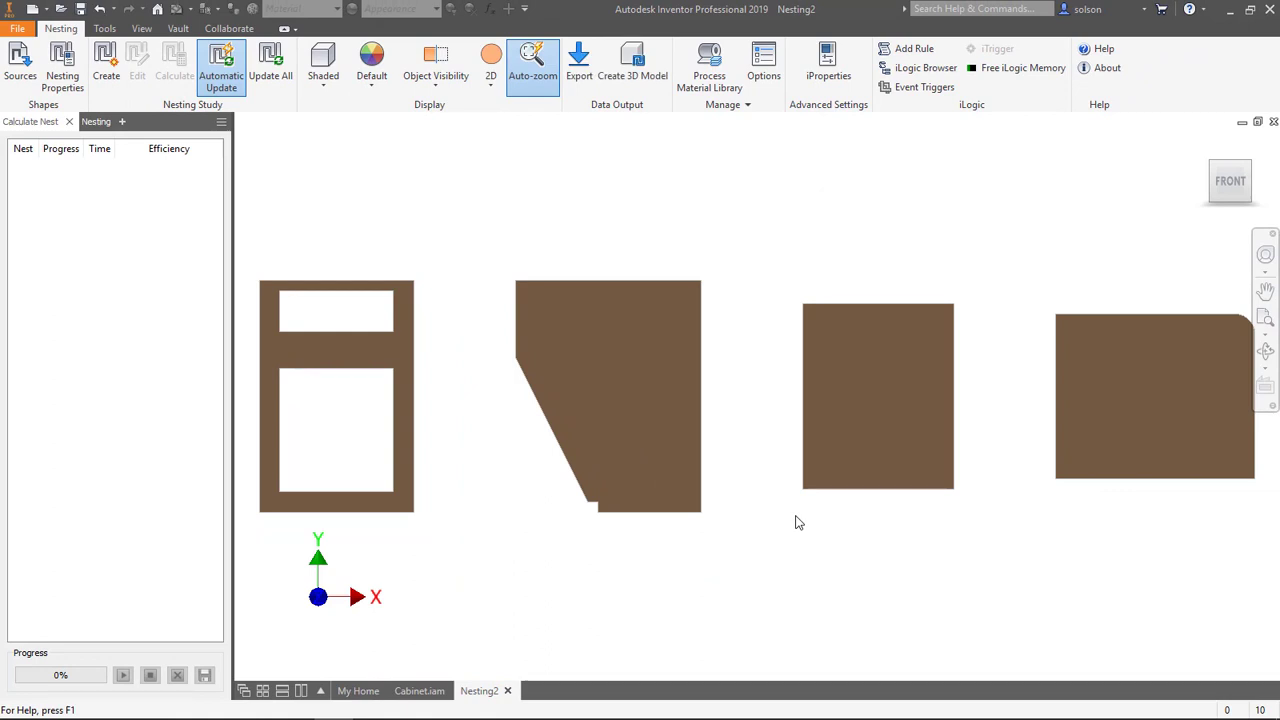
Step: Zoom out and open Create Nesting Study for Nesting Study.1
scroll(666, 208, down, 2)
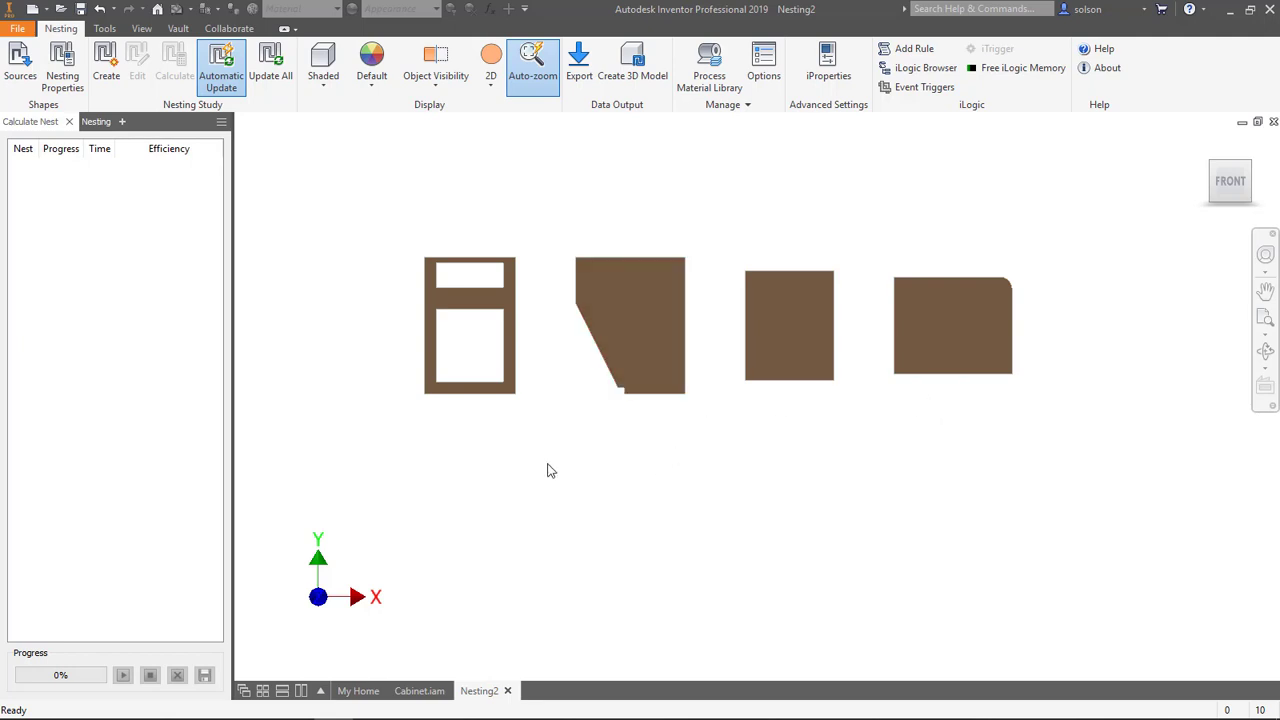
click(102, 66)
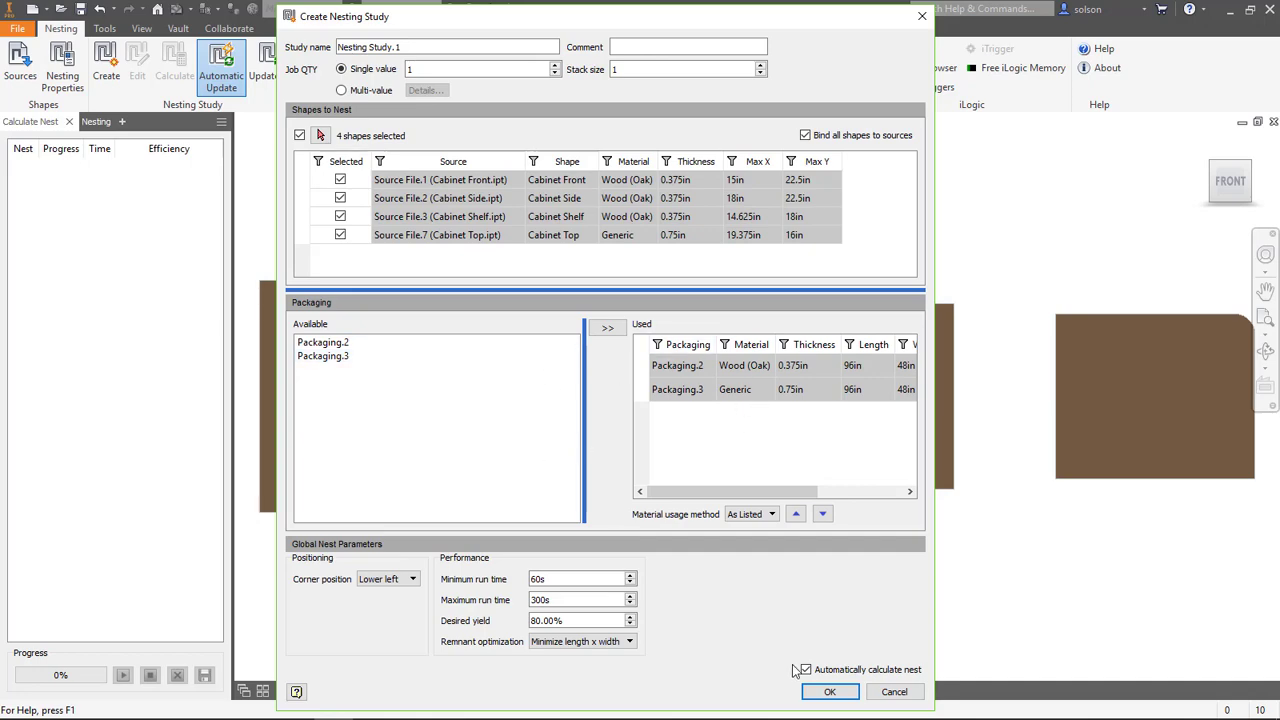
Step: Confirm the nesting study, nesting three parts at 20.59% efficiency, and inspect the result
click(829, 693)
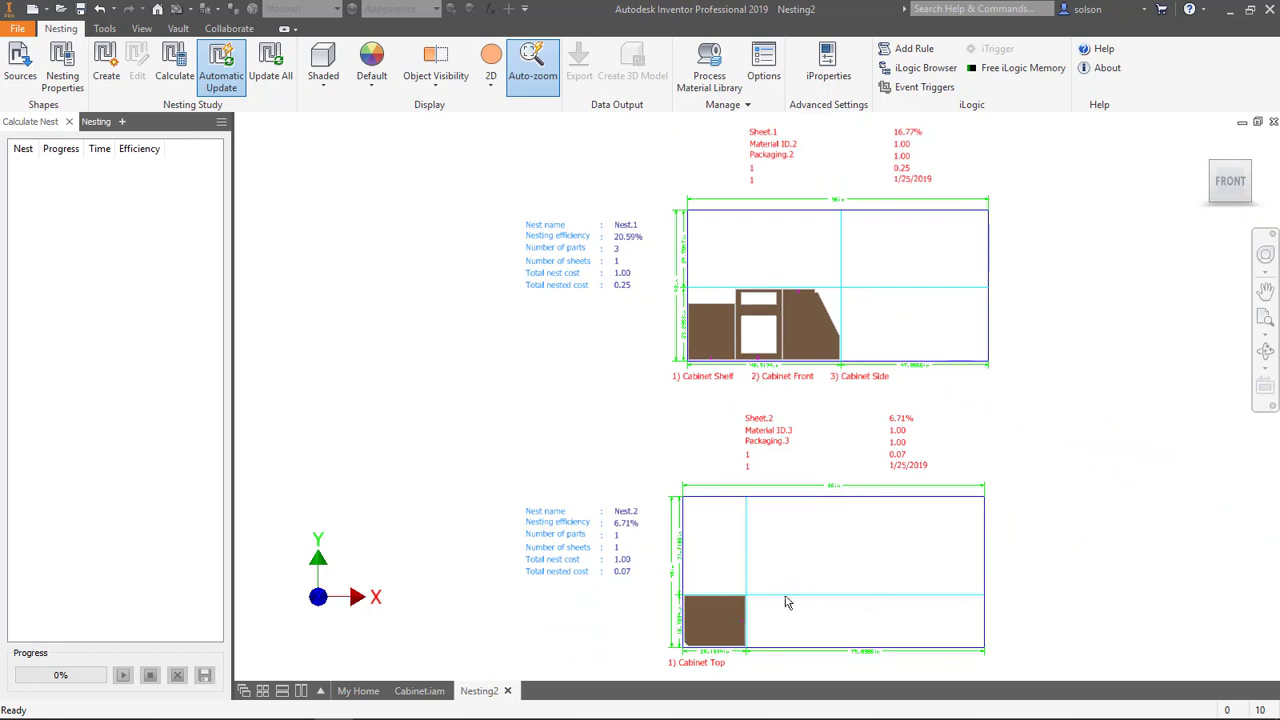
scroll(830, 200, down, 5)
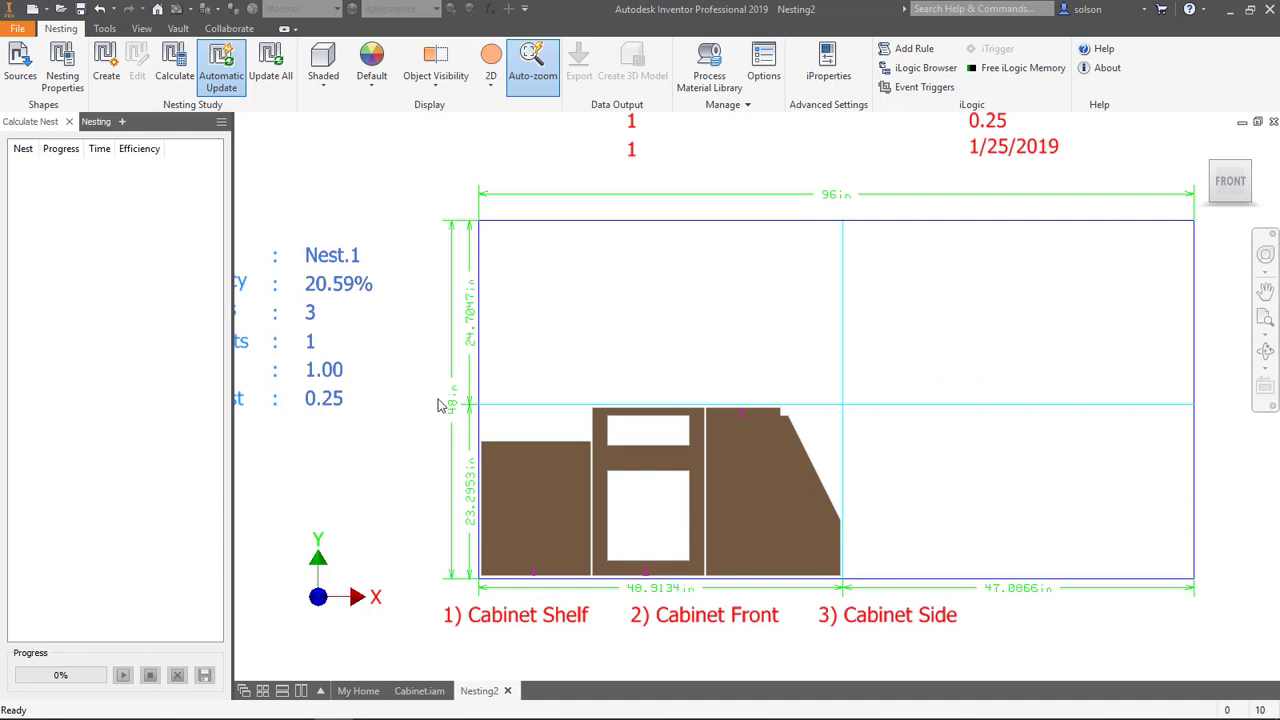
scroll(767, 317, up, 2)
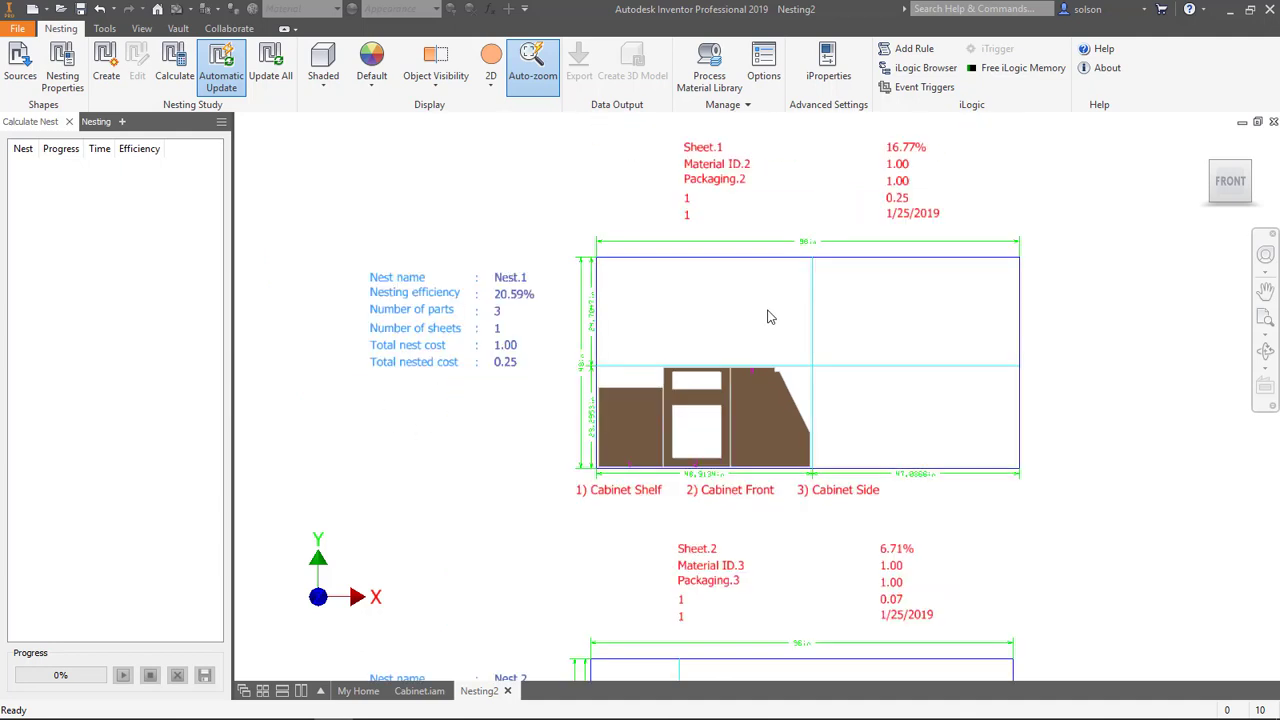
scroll(766, 317, down, 3)
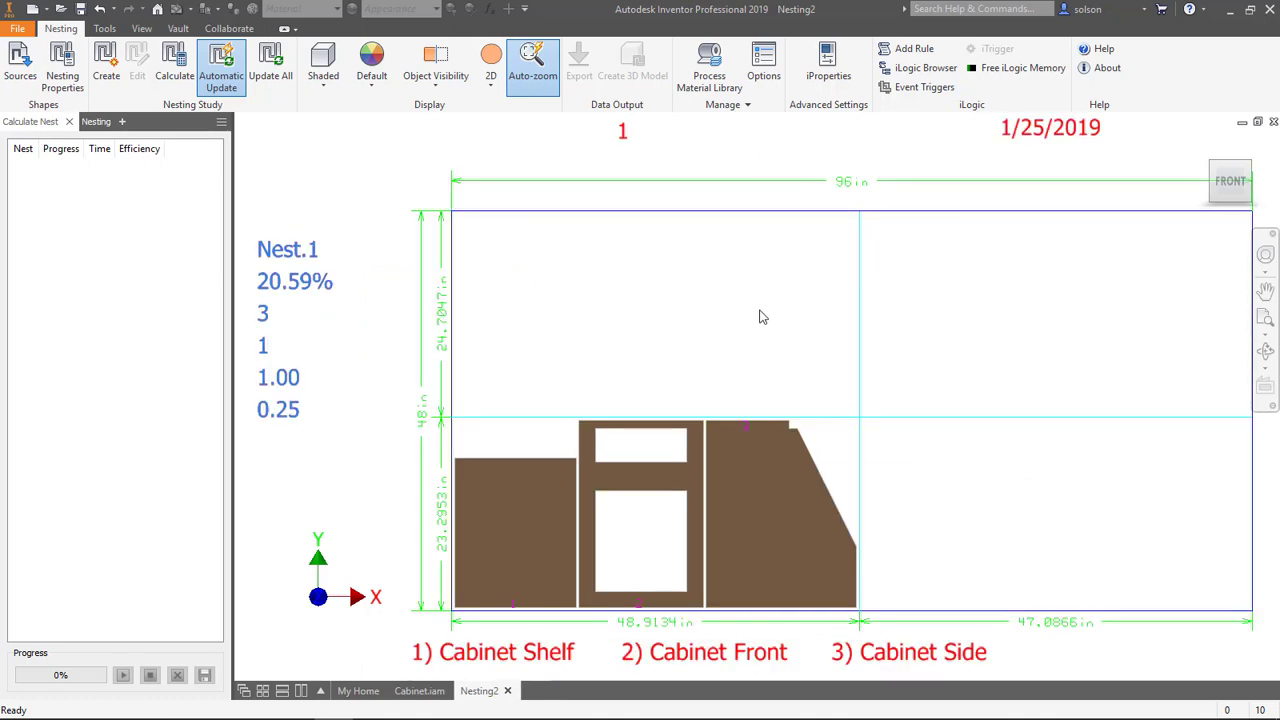
scroll(743, 306, up, 3)
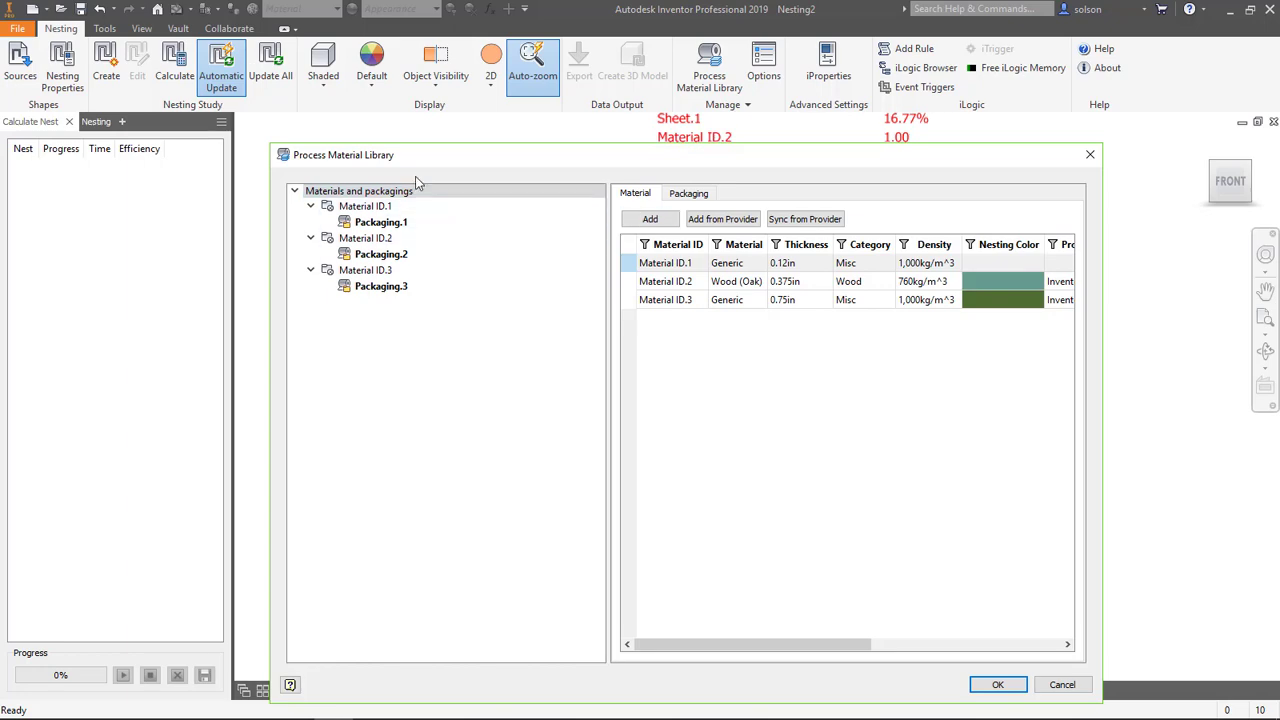
Step: Under Material ID.2, set Packaging.2's sheet length to 50 in and apply the change
mouse_move(429, 162)
mouse_down()
mouse_move(436, 427)
mouse_move(453, 387)
mouse_move(464, 194)
mouse_up()
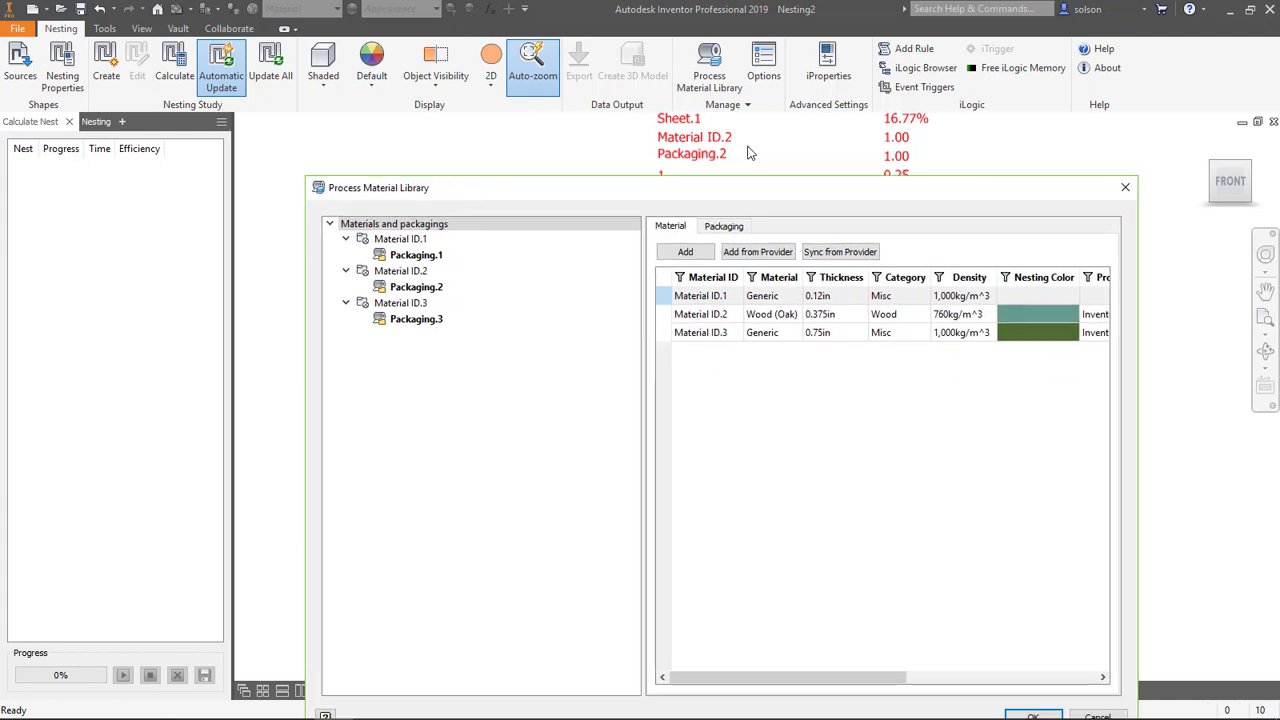
click(405, 271)
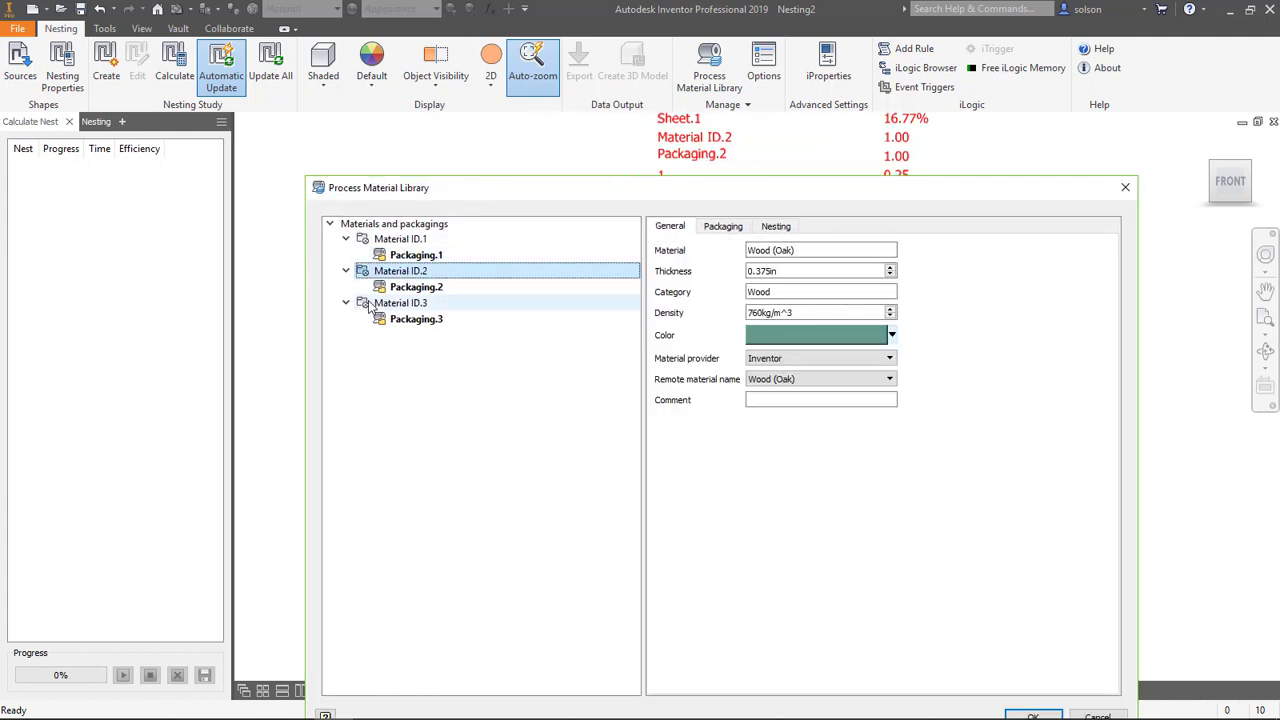
click(408, 290)
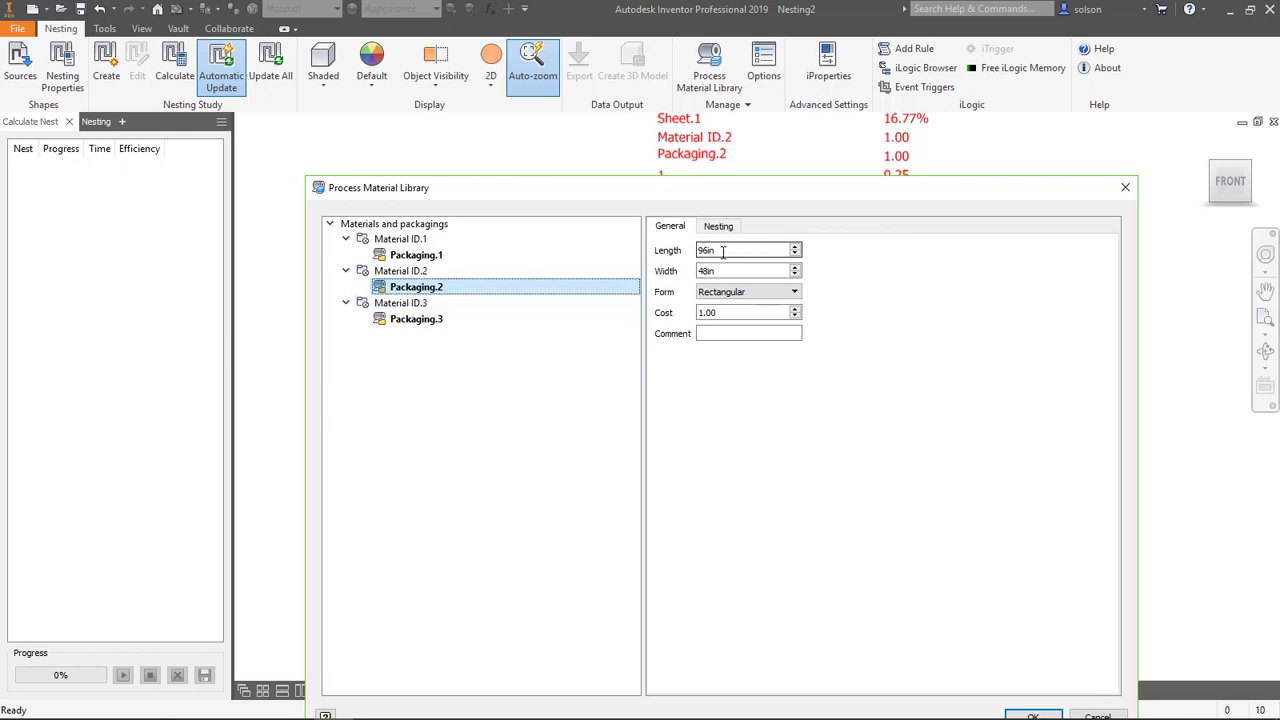
drag(723, 252, 652, 254)
text(50)
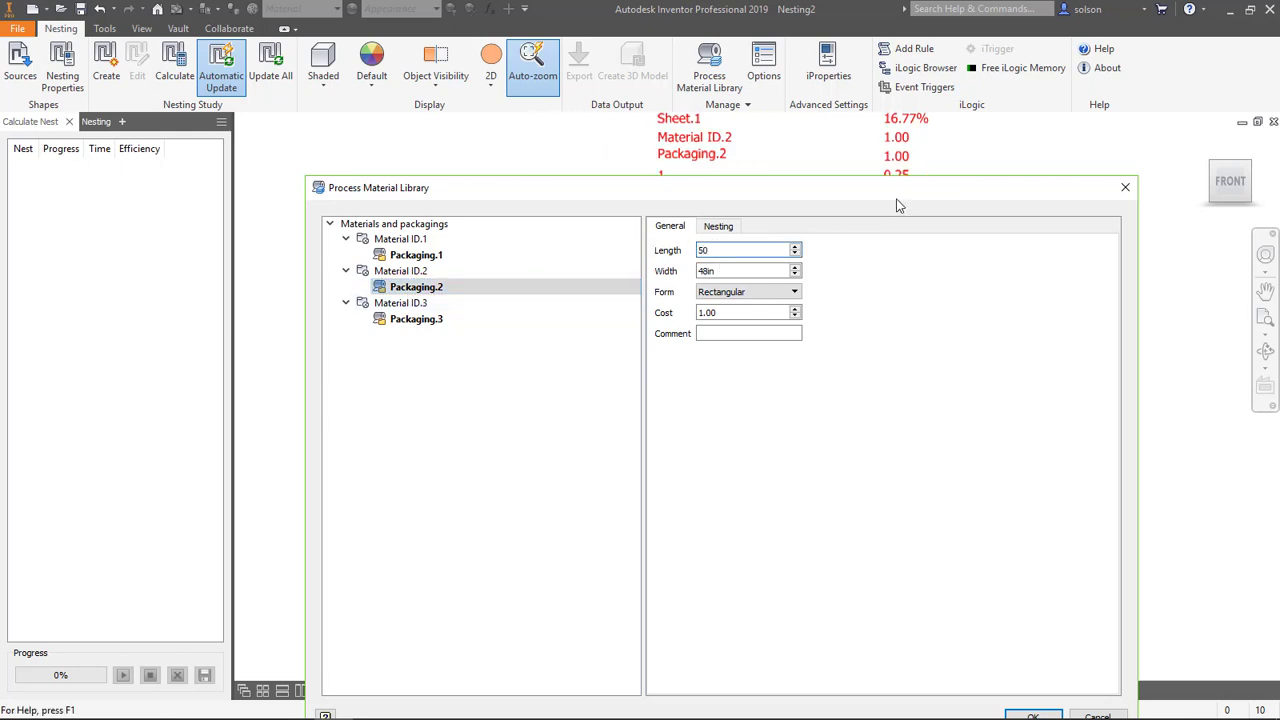
drag(894, 194, 889, 148)
click(1042, 676)
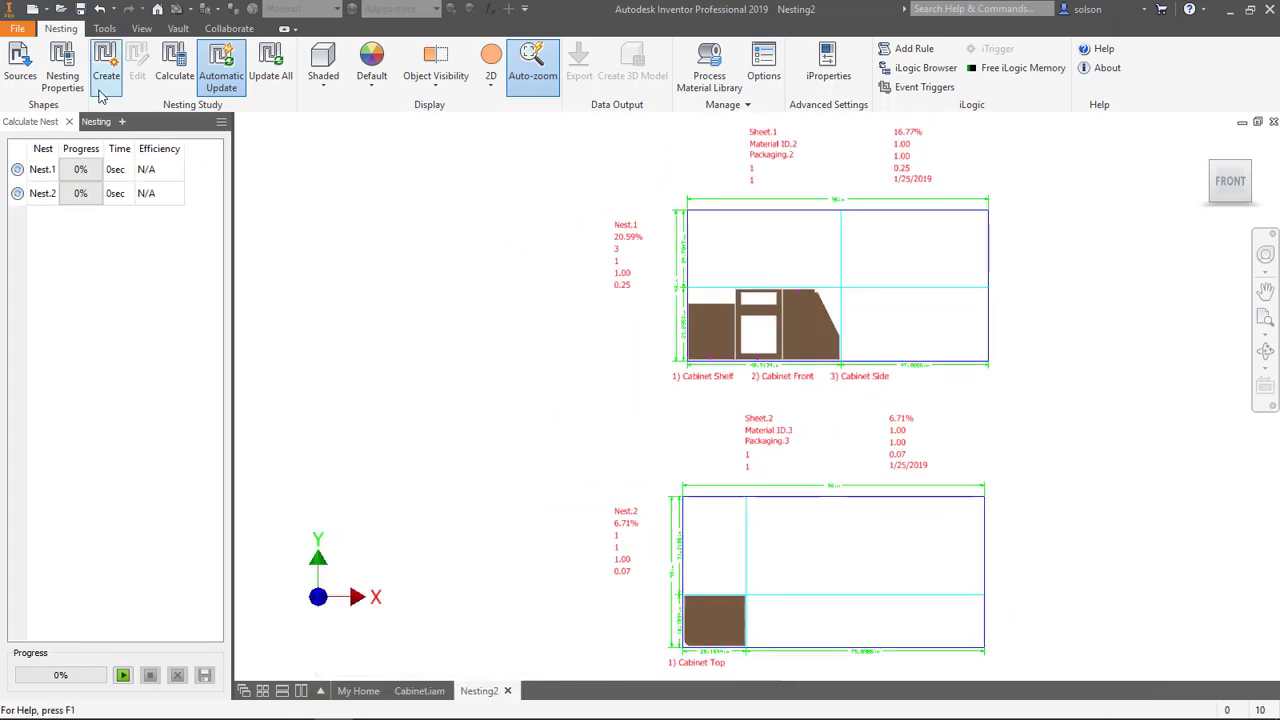
Step: Start Nesting Study.1 from the Nesting browser and zoom in on the recalculated Nest.1
click(100, 121)
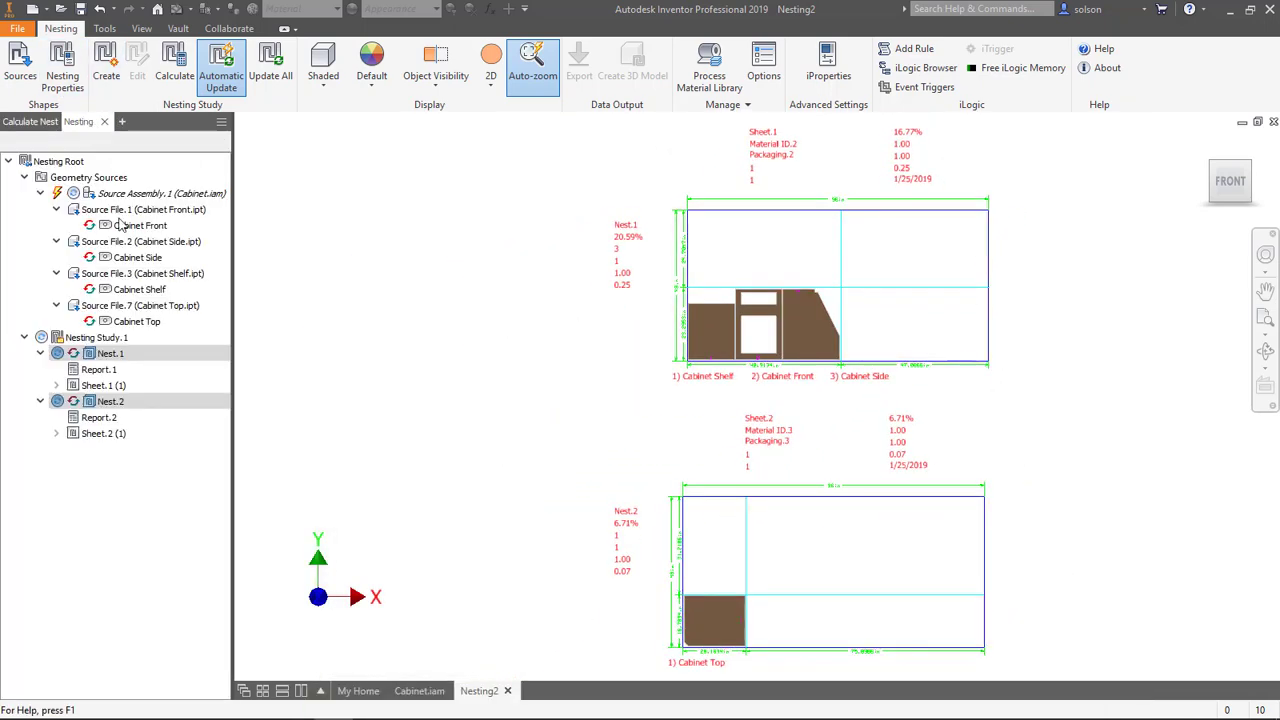
right_click(96, 338)
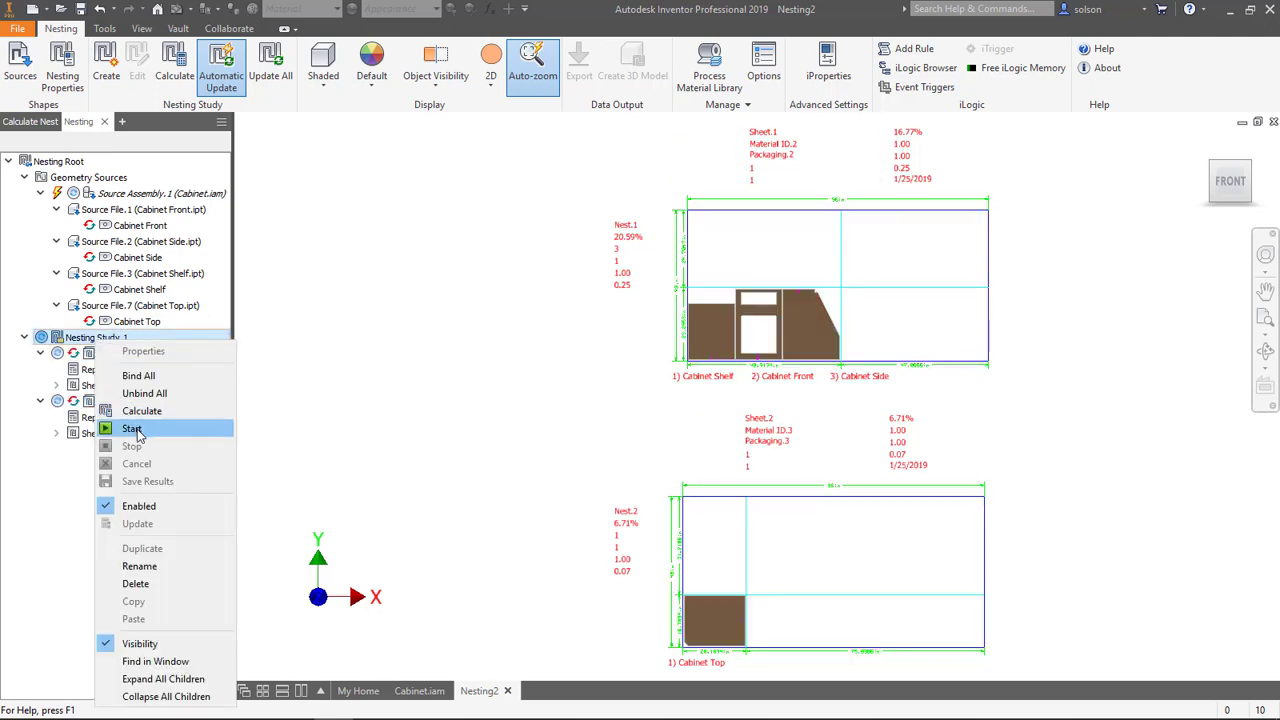
click(133, 429)
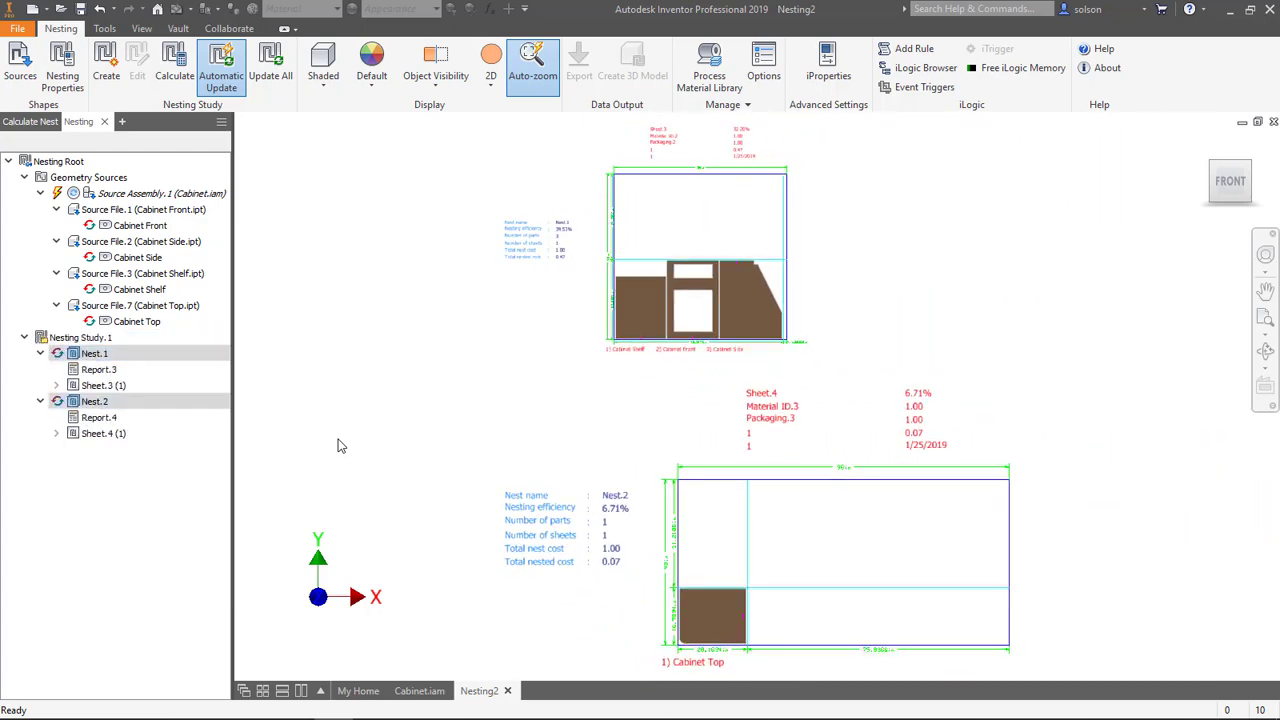
scroll(631, 289, up, 2)
scroll(671, 297, up, 4)
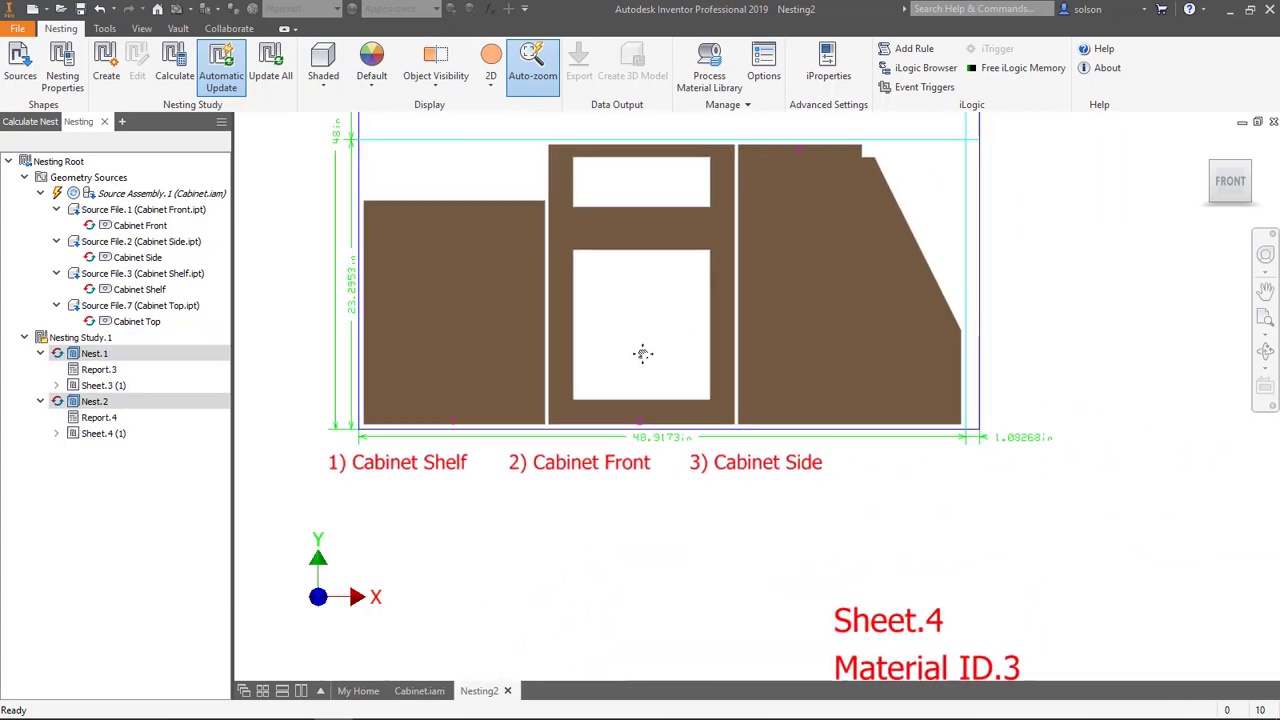
scroll(770, 361, down, 3)
scroll(772, 355, up, 5)
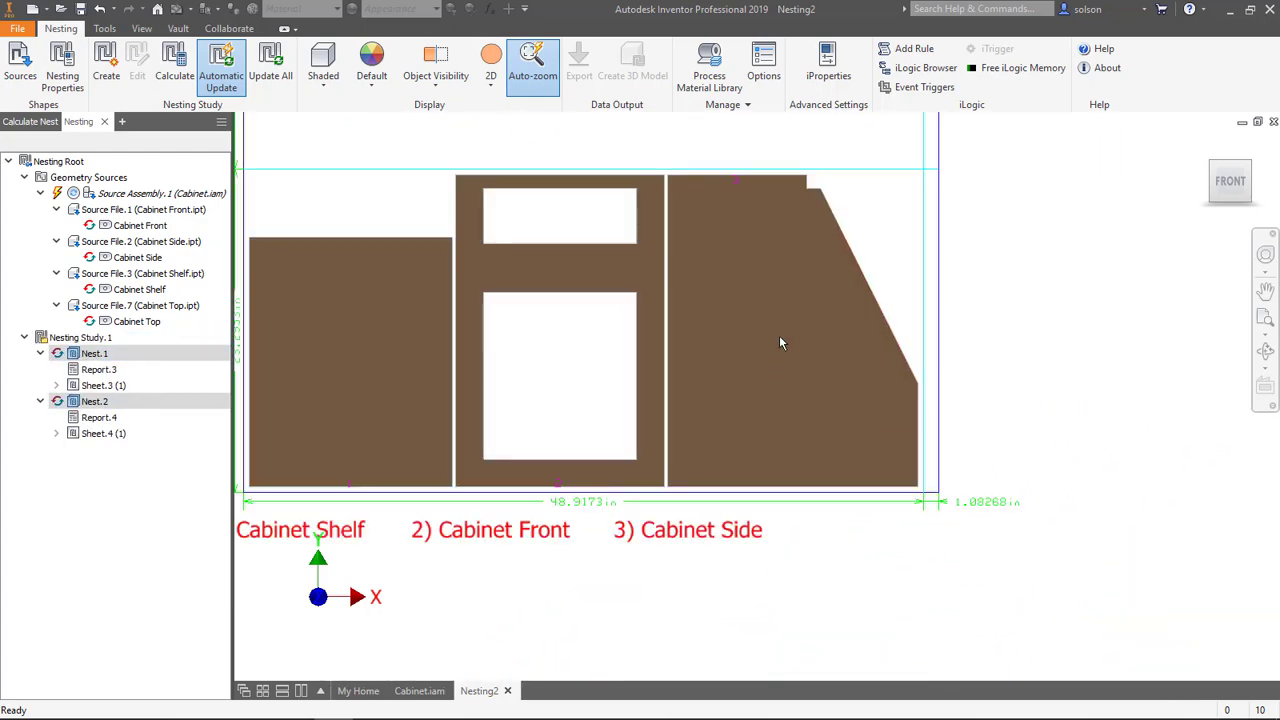
middle_drag(779, 349, 900, 393)
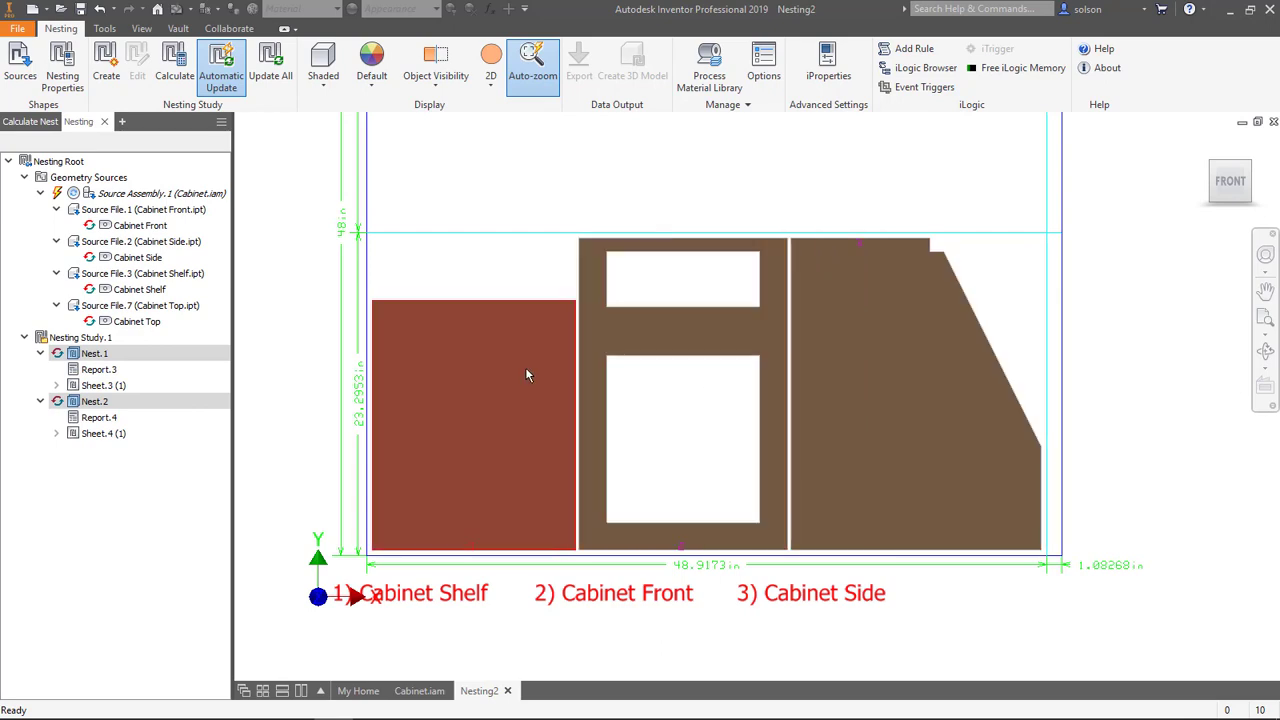
Step: In Nest.1's Edit Nest properties, unbind and mirror Source File.2 (Cabinet Side)
double_click(94, 354)
right_click(91, 357)
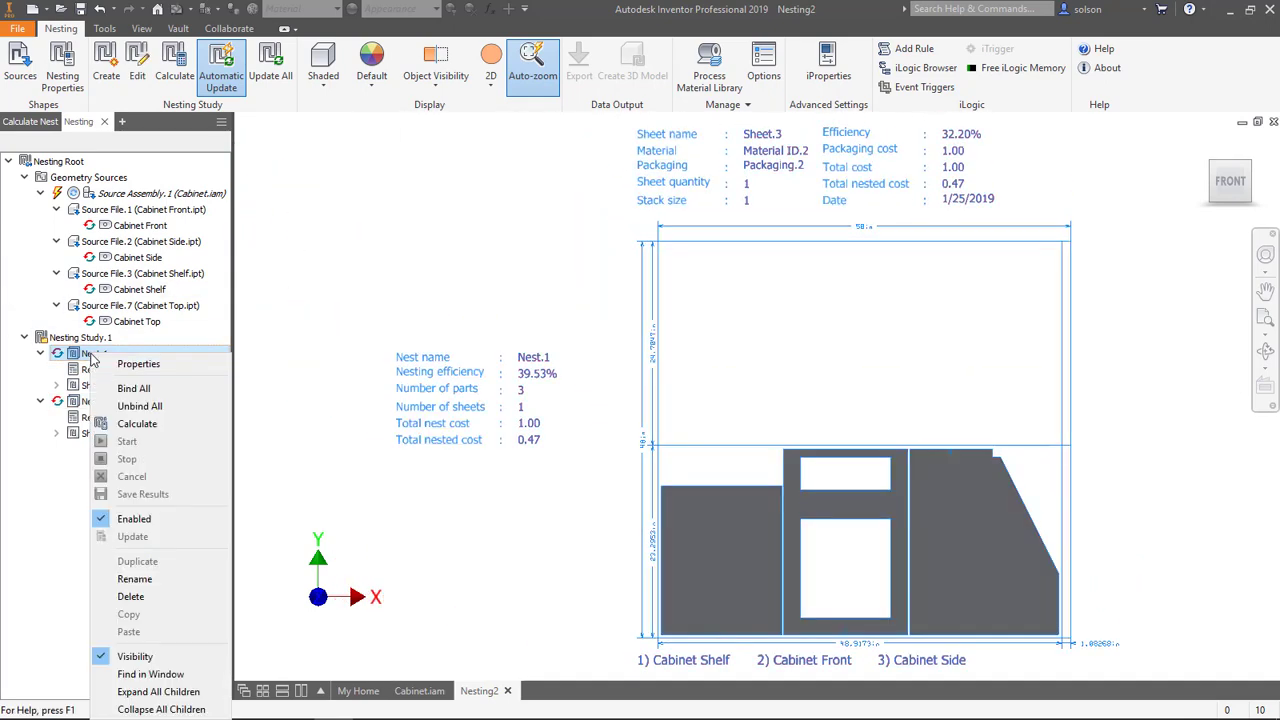
click(118, 366)
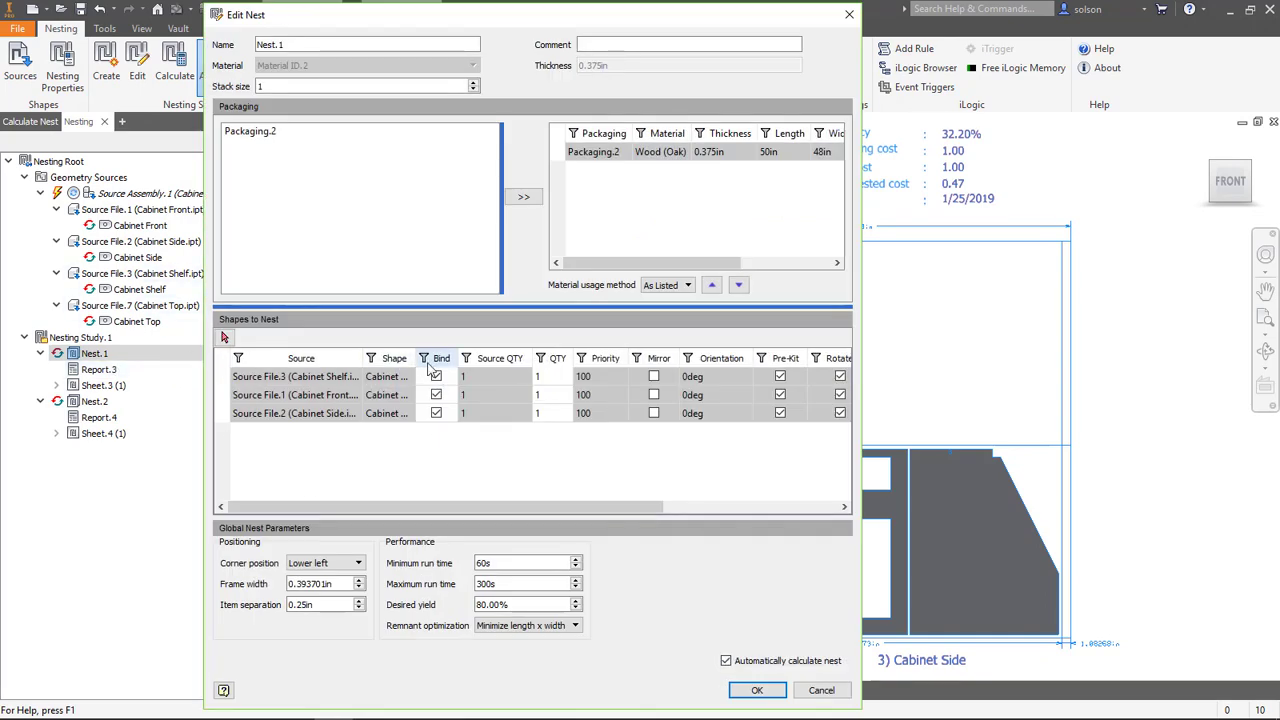
click(436, 413)
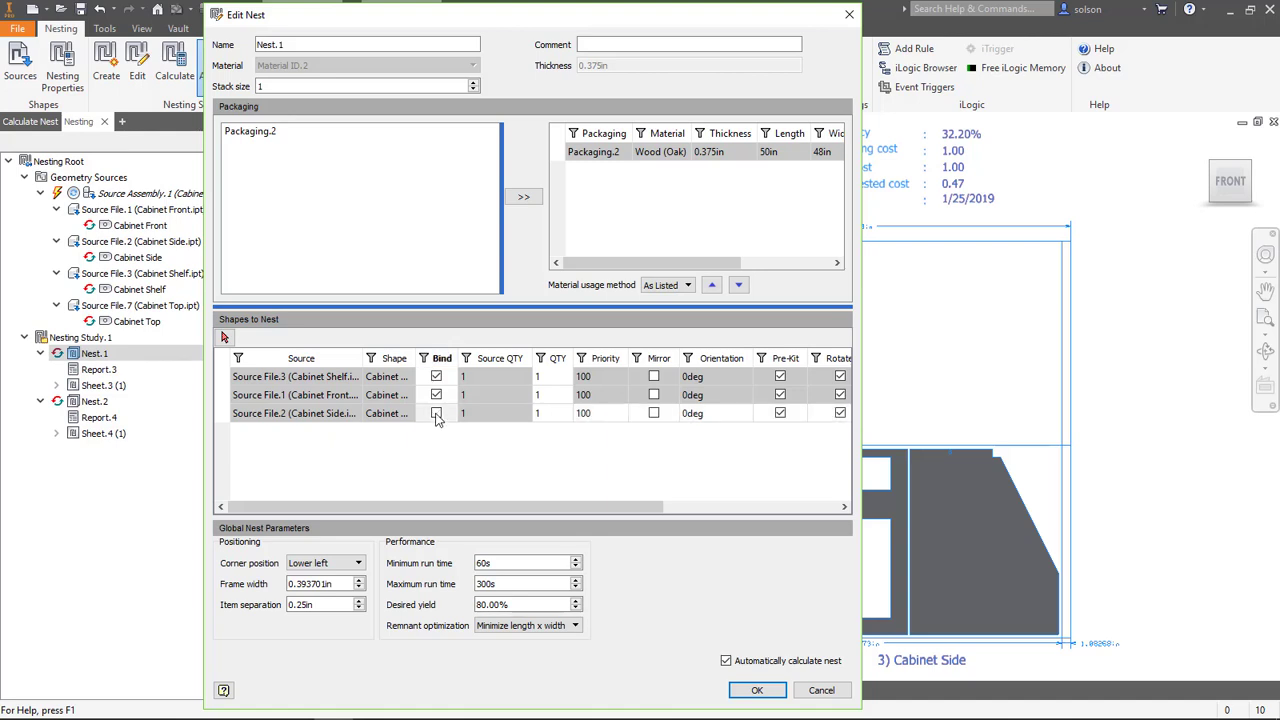
click(653, 413)
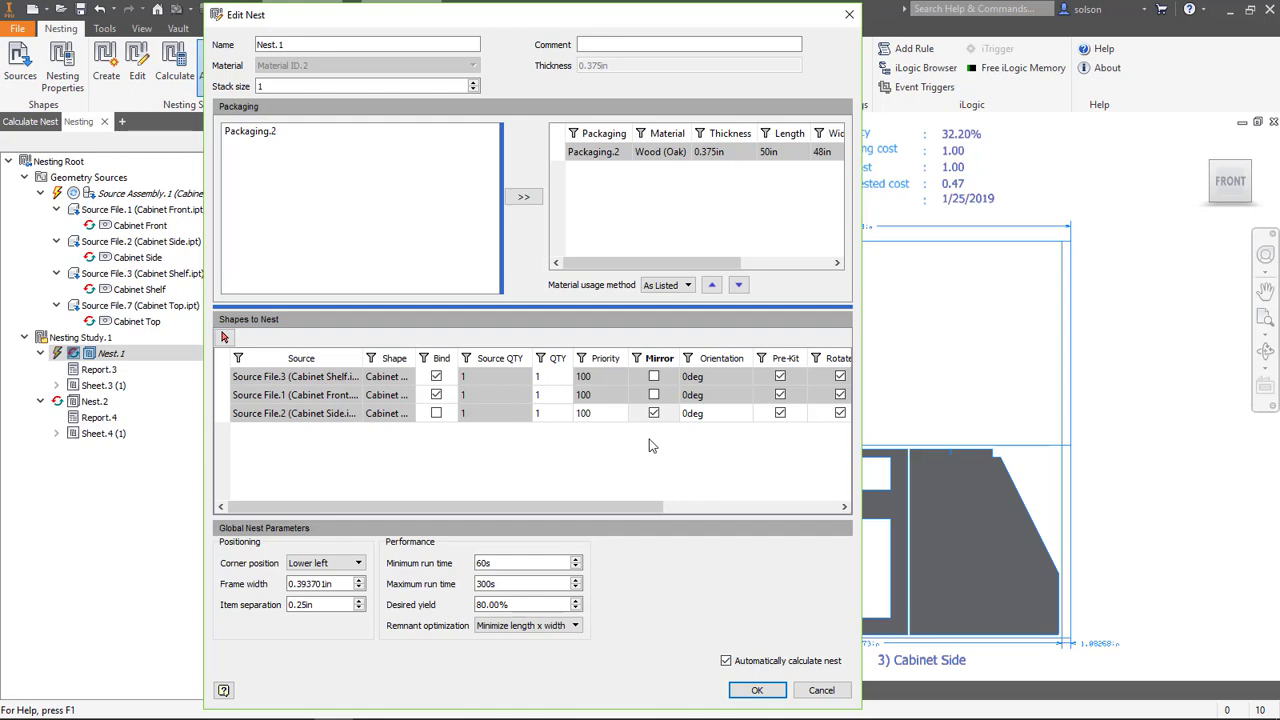
click(757, 690)
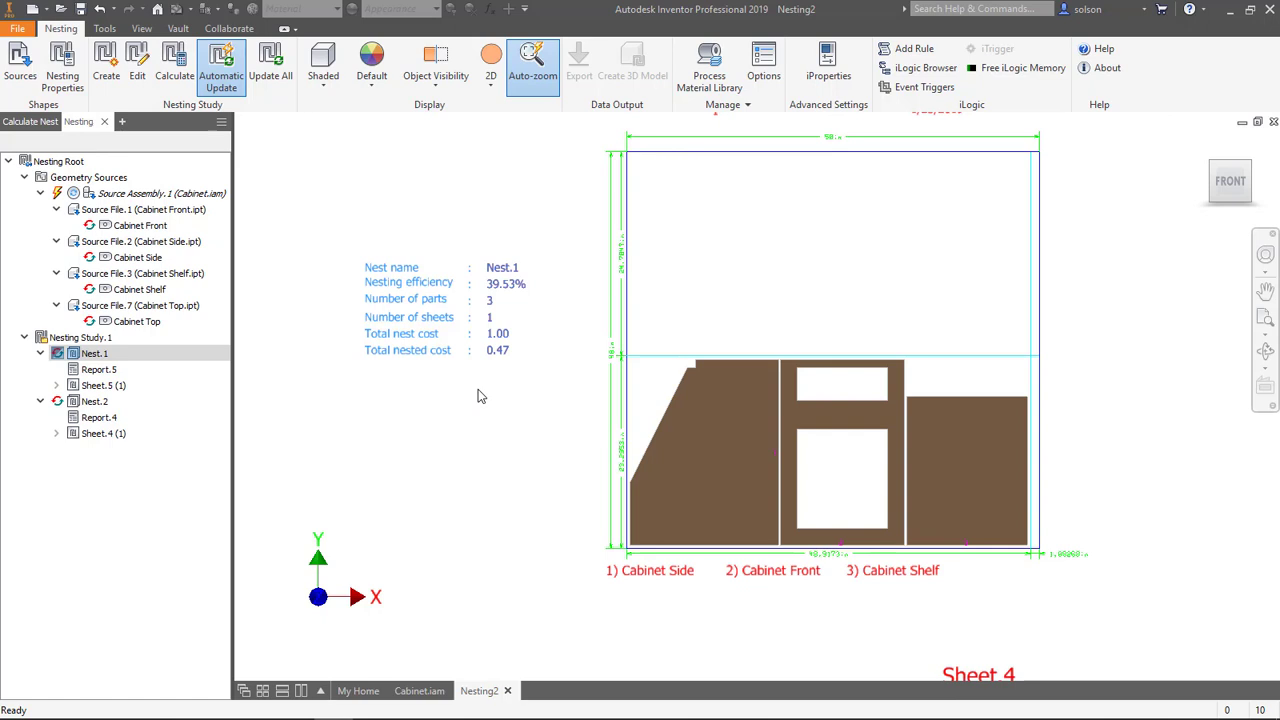
Step: View Nest.2's Sheet.4 layout, then return to the Nest.1 layout
right_click(100, 362)
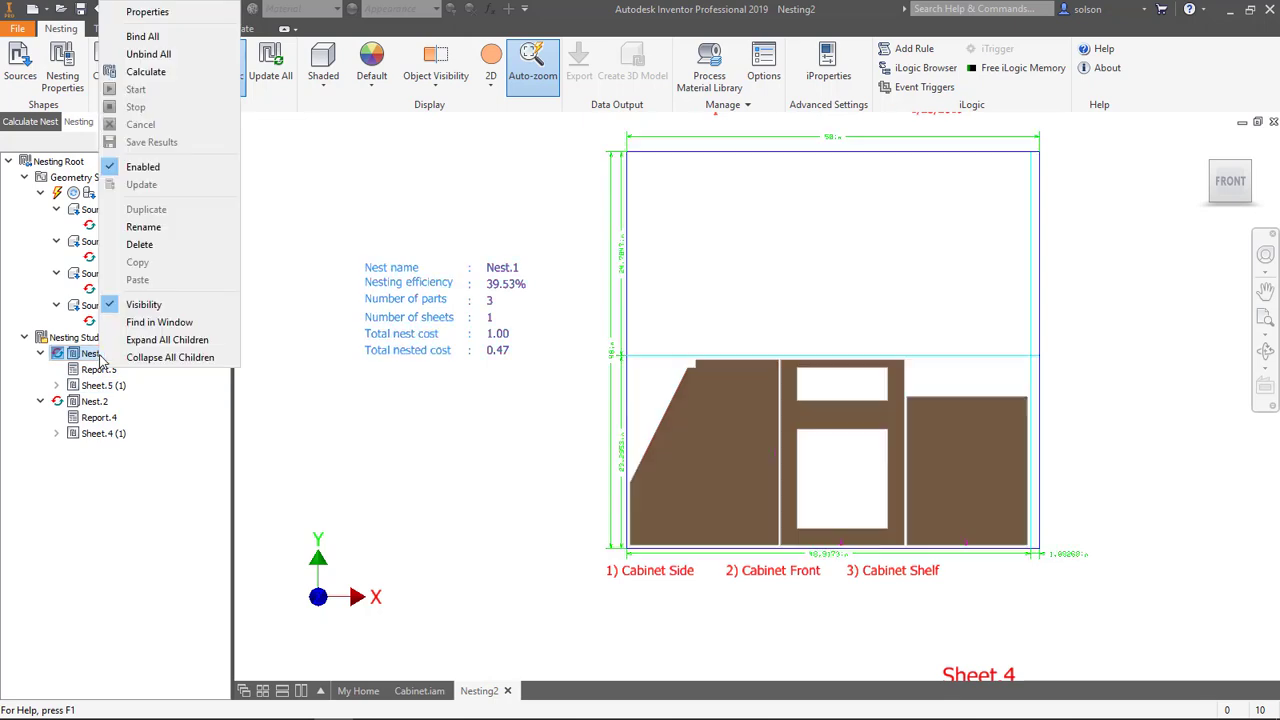
click(185, 437)
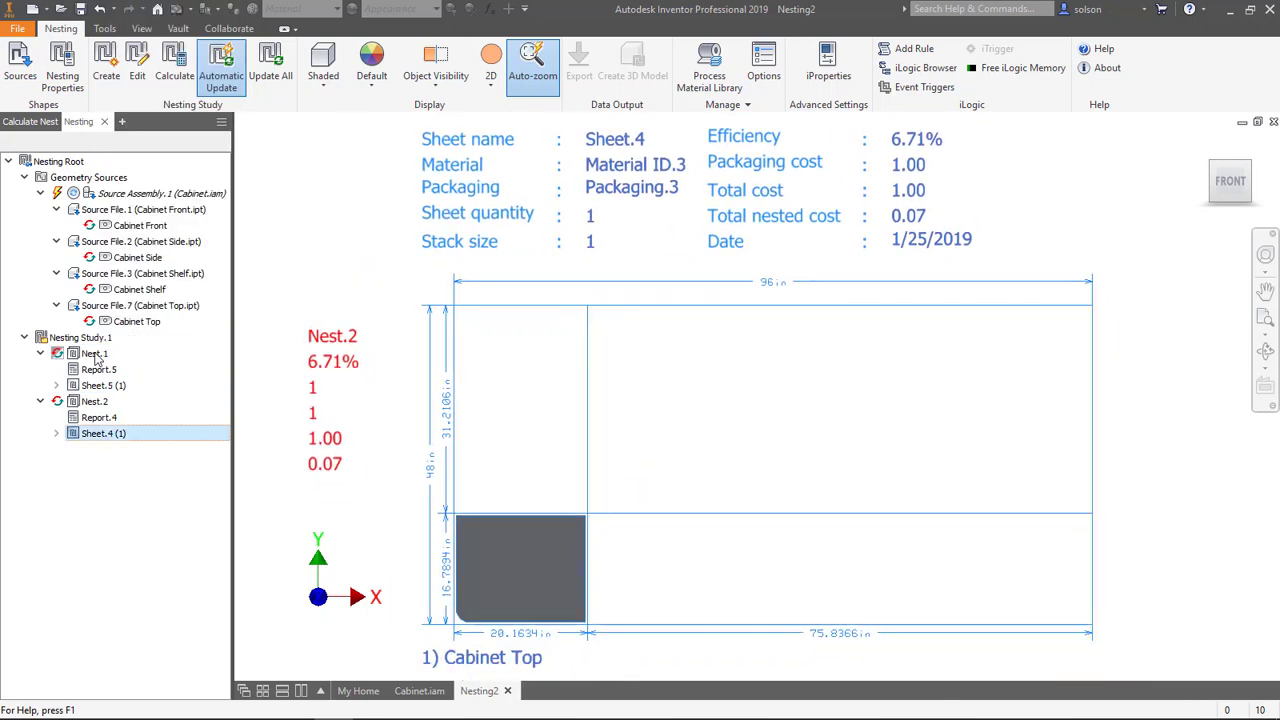
click(95, 354)
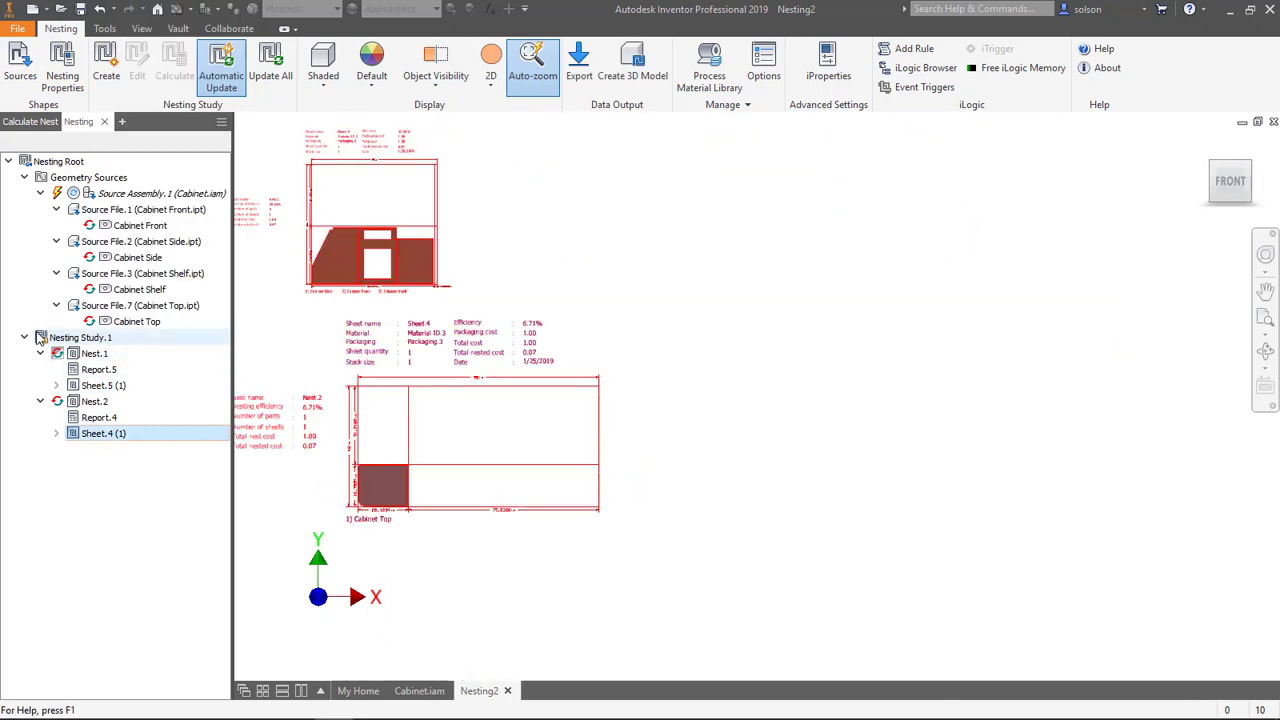
Step: In Edit Nest for Nest.1, change Item separation from 0.25 to .375 in
right_click(113, 366)
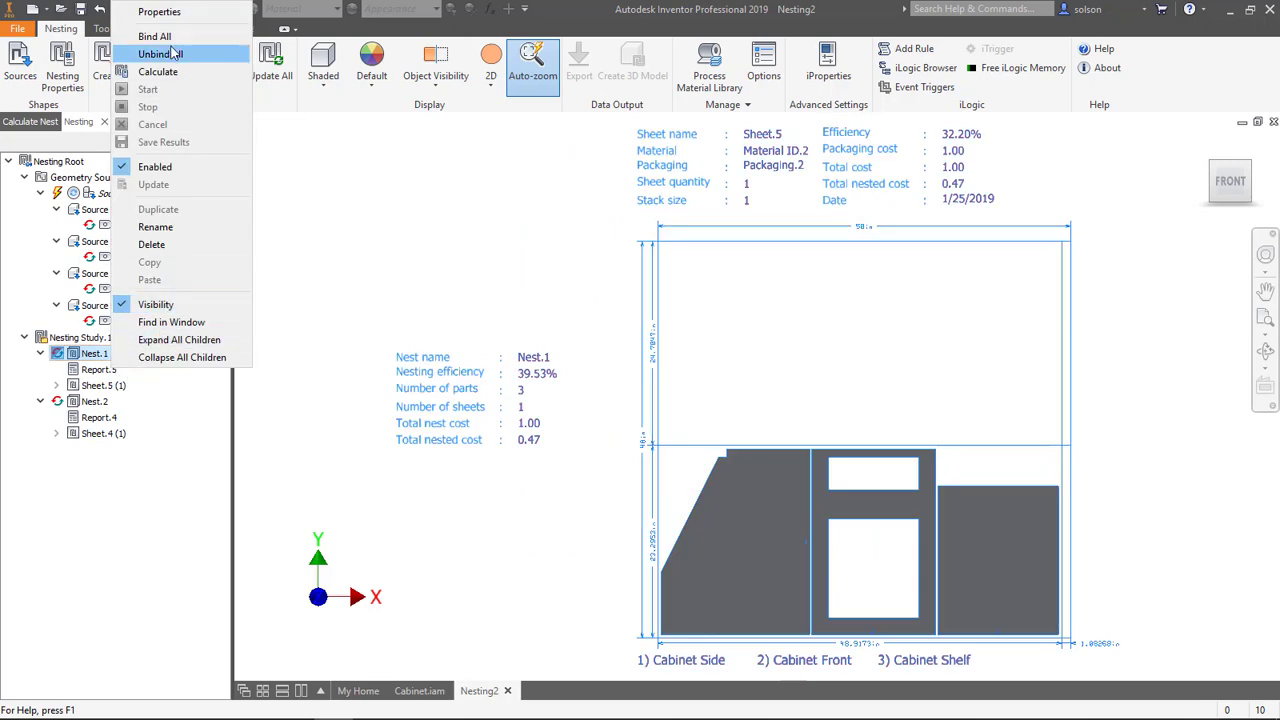
click(160, 12)
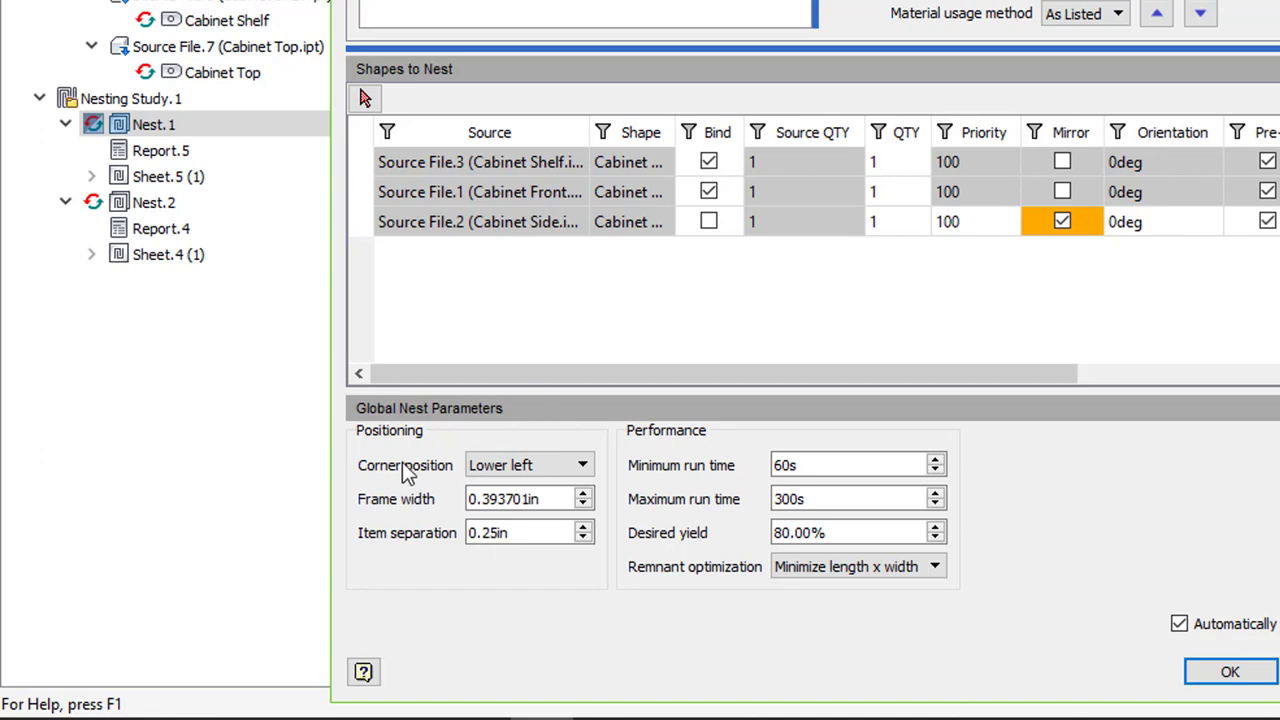
click(532, 532)
drag(521, 532, 378, 537)
text(.375)
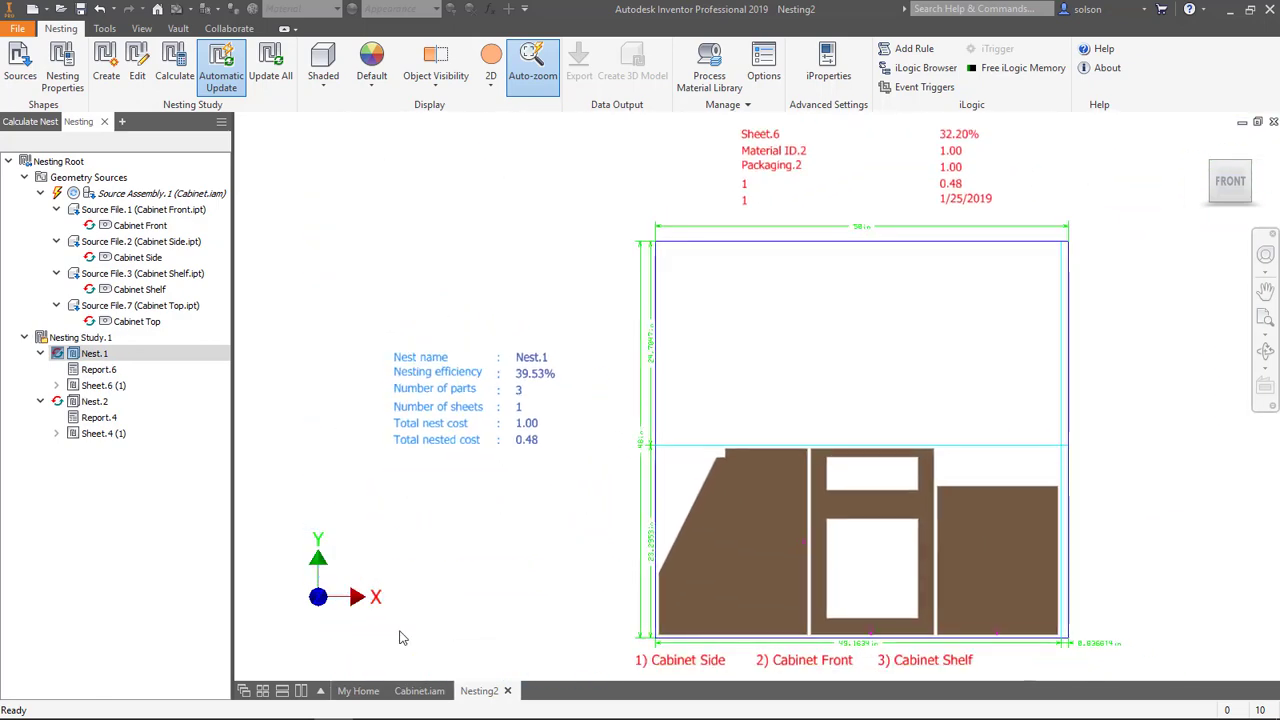
scroll(673, 364, up, 5)
scroll(650, 355, down, 5)
scroll(613, 330, up, 5)
scroll(613, 330, down, 5)
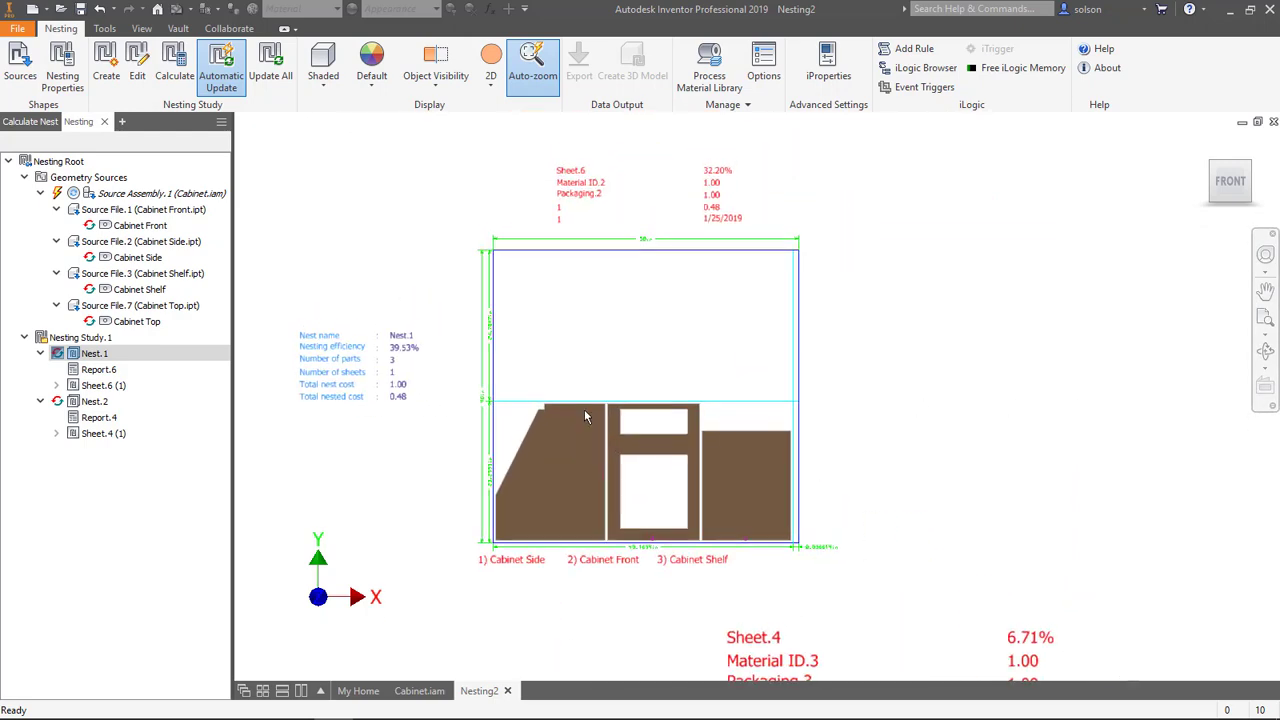
scroll(646, 478, up, 3)
scroll(647, 579, down, 3)
scroll(649, 450, down, 5)
scroll(620, 525, up, 8)
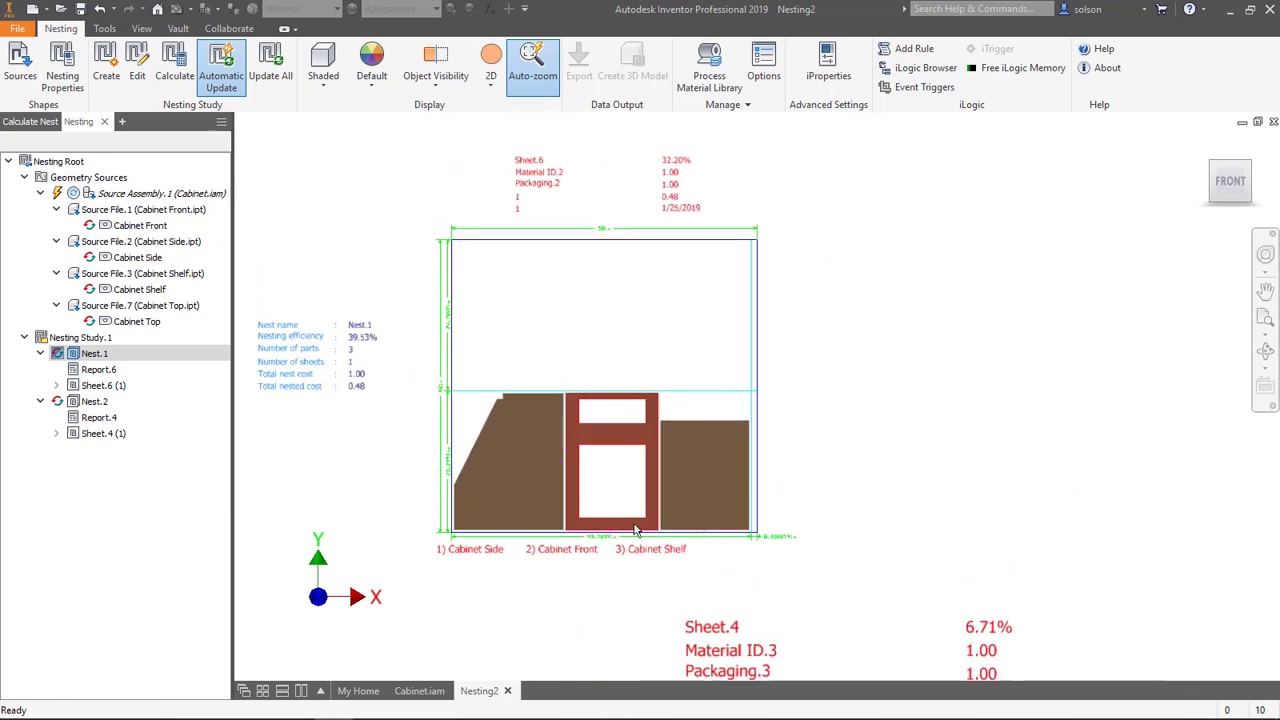
middle_drag(396, 482, 441, 477)
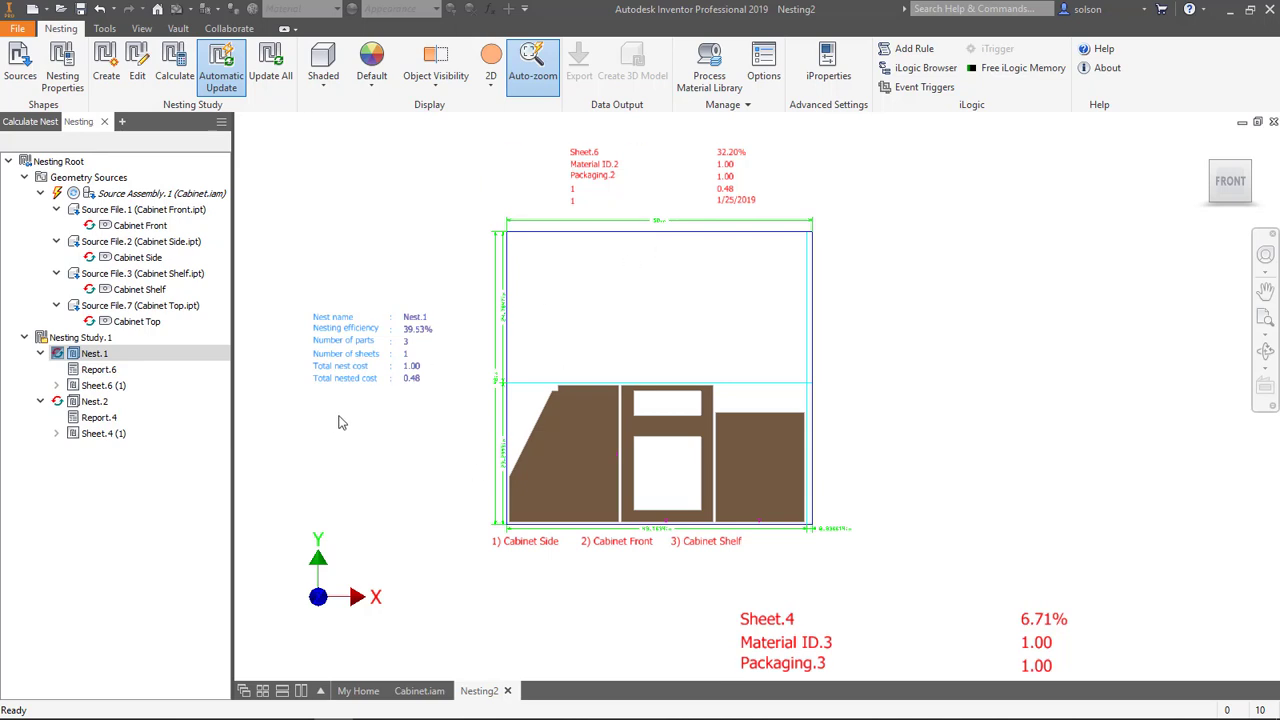
Step: Export the Nest.1 sheet to Sheet.6 (1).DXF in the Cabinet folder using the default export configuration
click(118, 386)
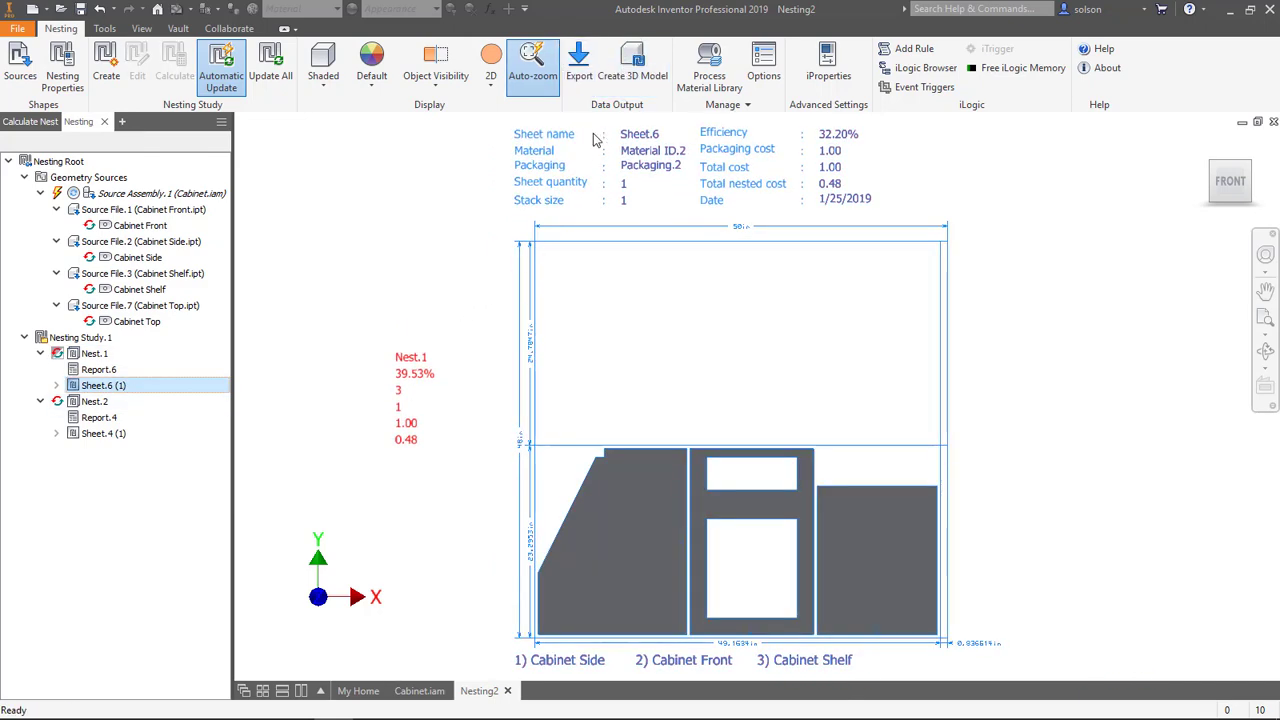
click(585, 70)
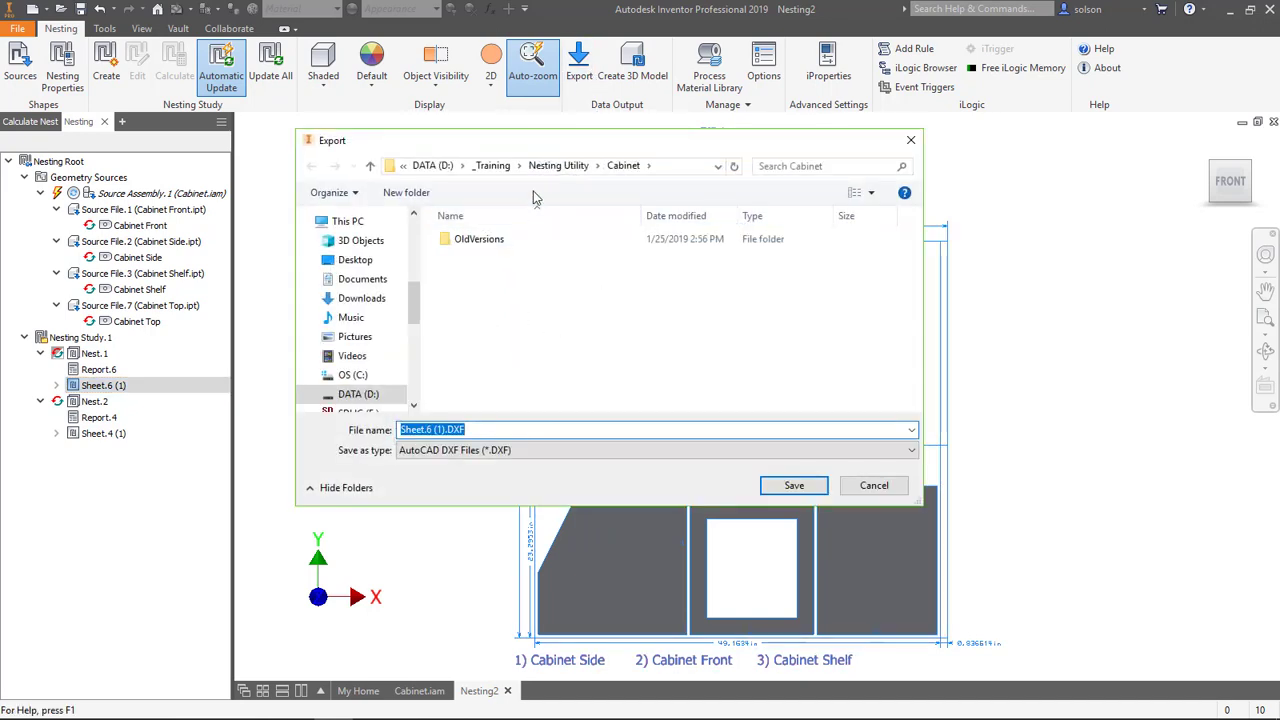
click(794, 485)
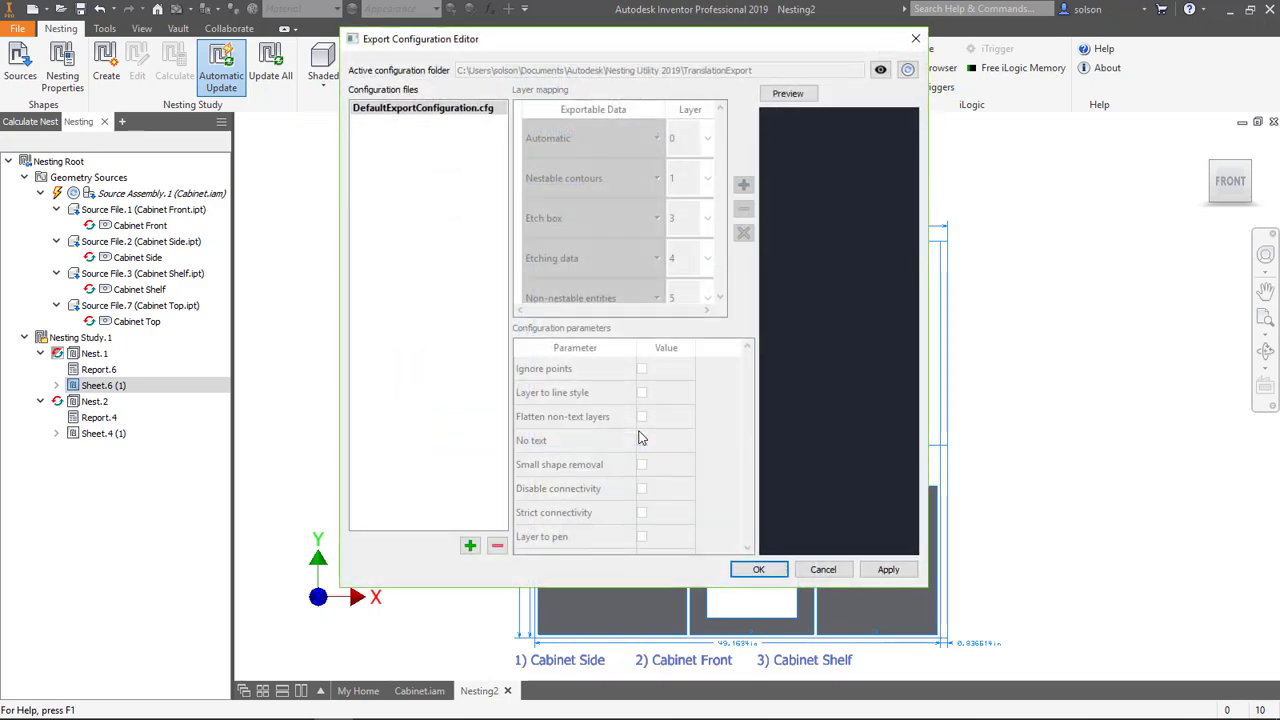
click(760, 569)
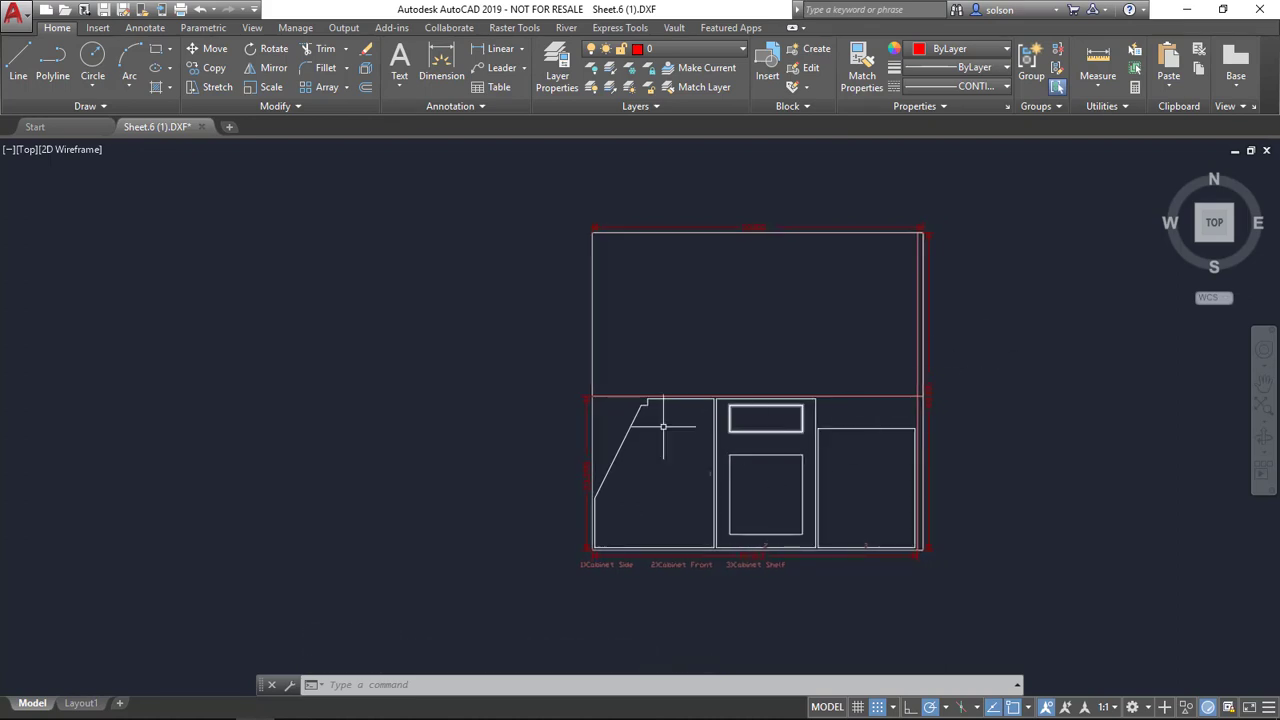
Step: Zoom and pan the DXF to inspect the side, front and shelf outlines, then fit the whole sheet
scroll(654, 422, up, 5)
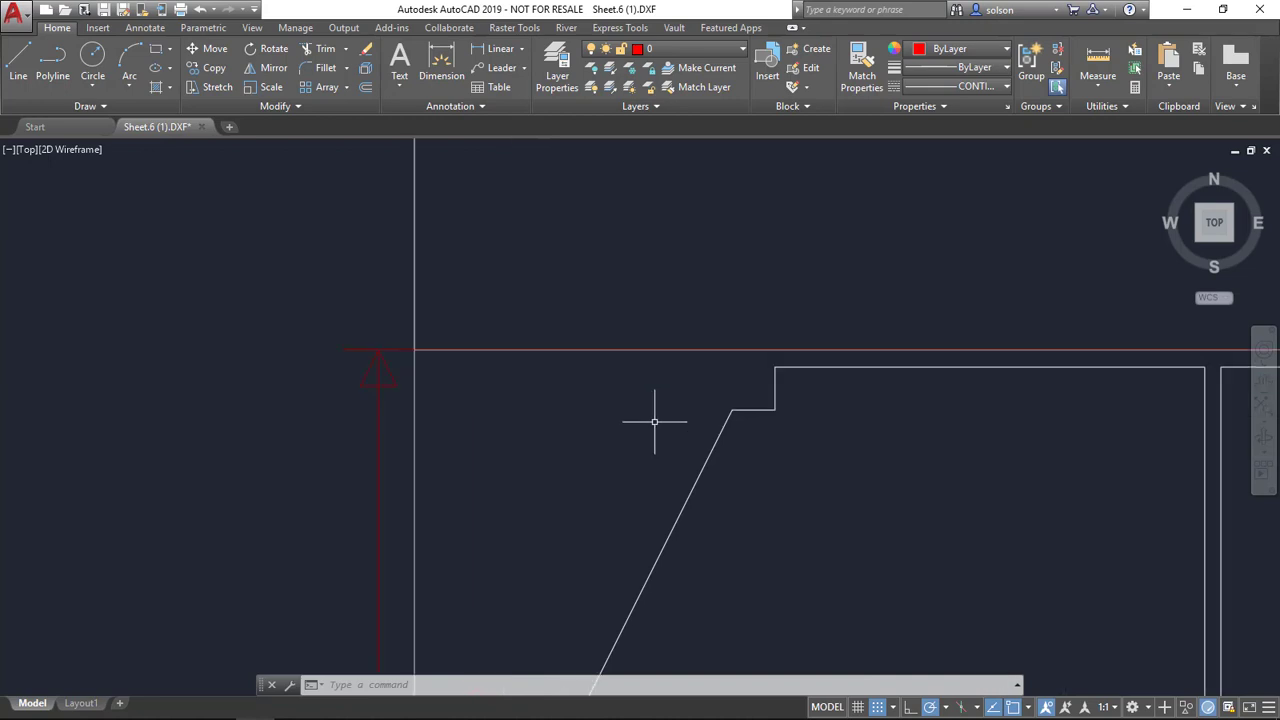
scroll(589, 349, down, 2)
scroll(786, 327, down, 2)
middle_drag(786, 327, 581, 302)
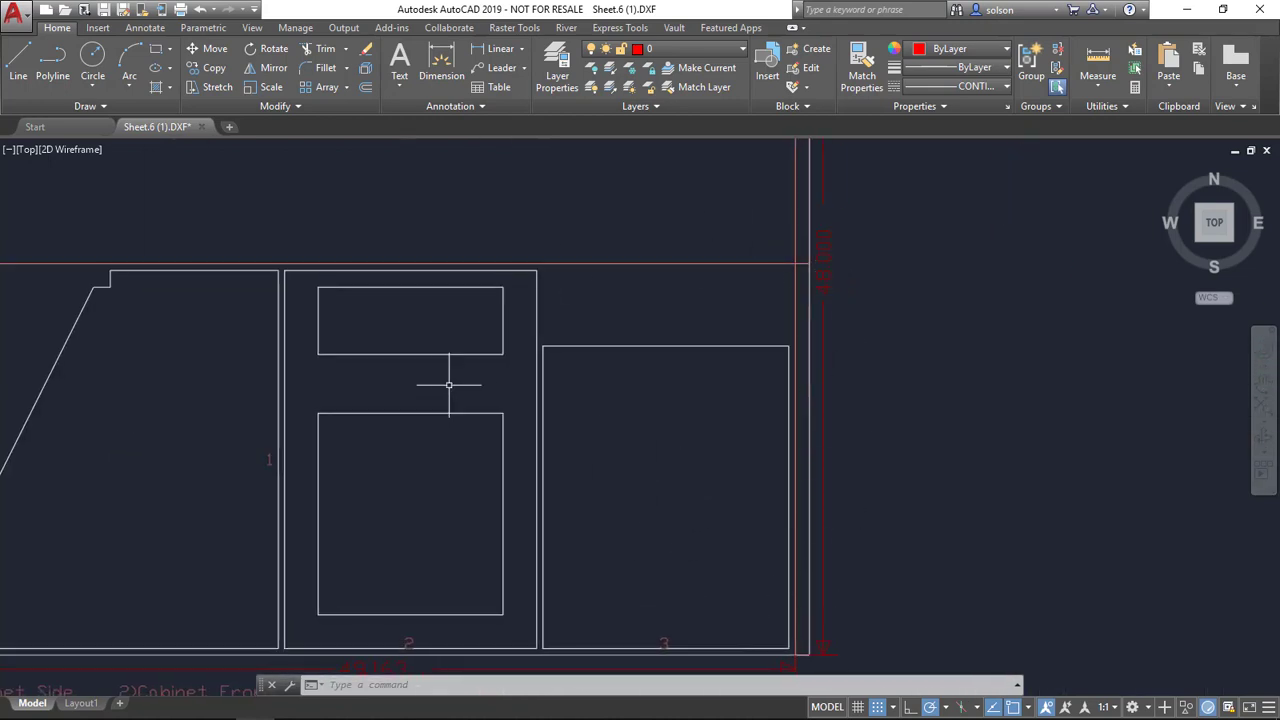
middle_drag(451, 384, 686, 551)
middle_drag(598, 503, 606, 349)
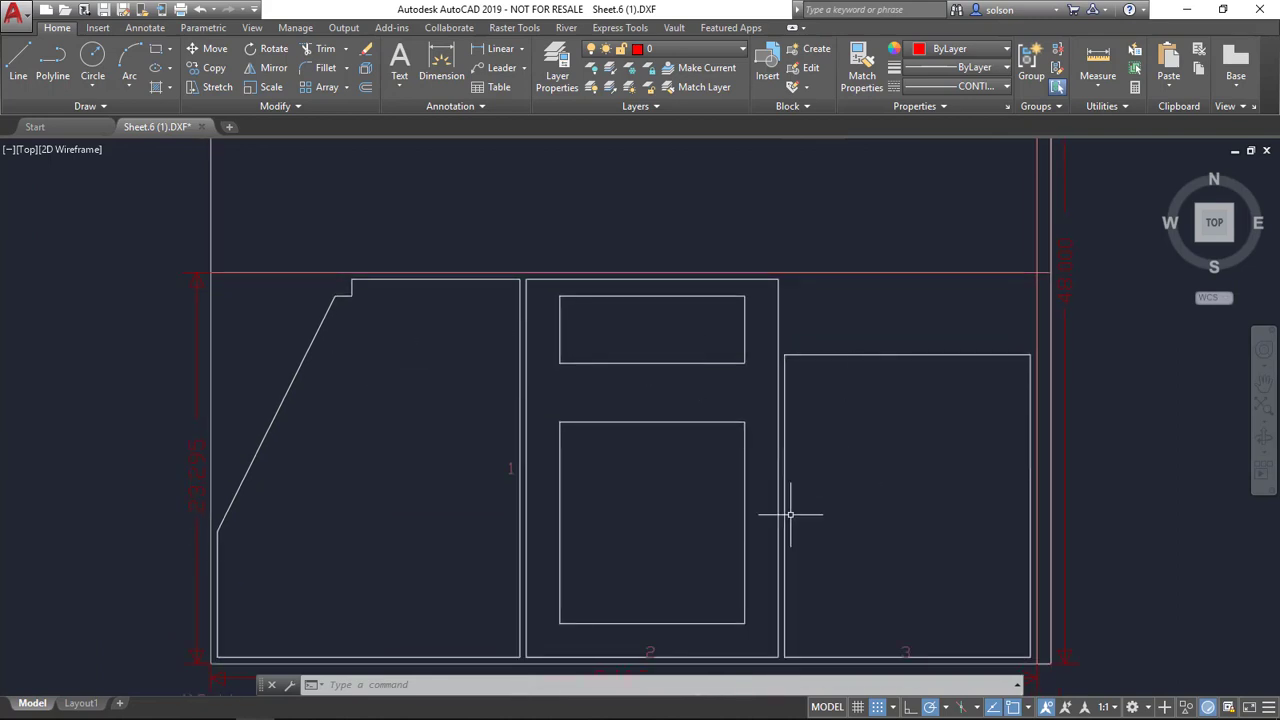
mouse_move(726, 506)
middle_down()
mouse_move(437, 419)
mouse_move(700, 349)
middle_up()
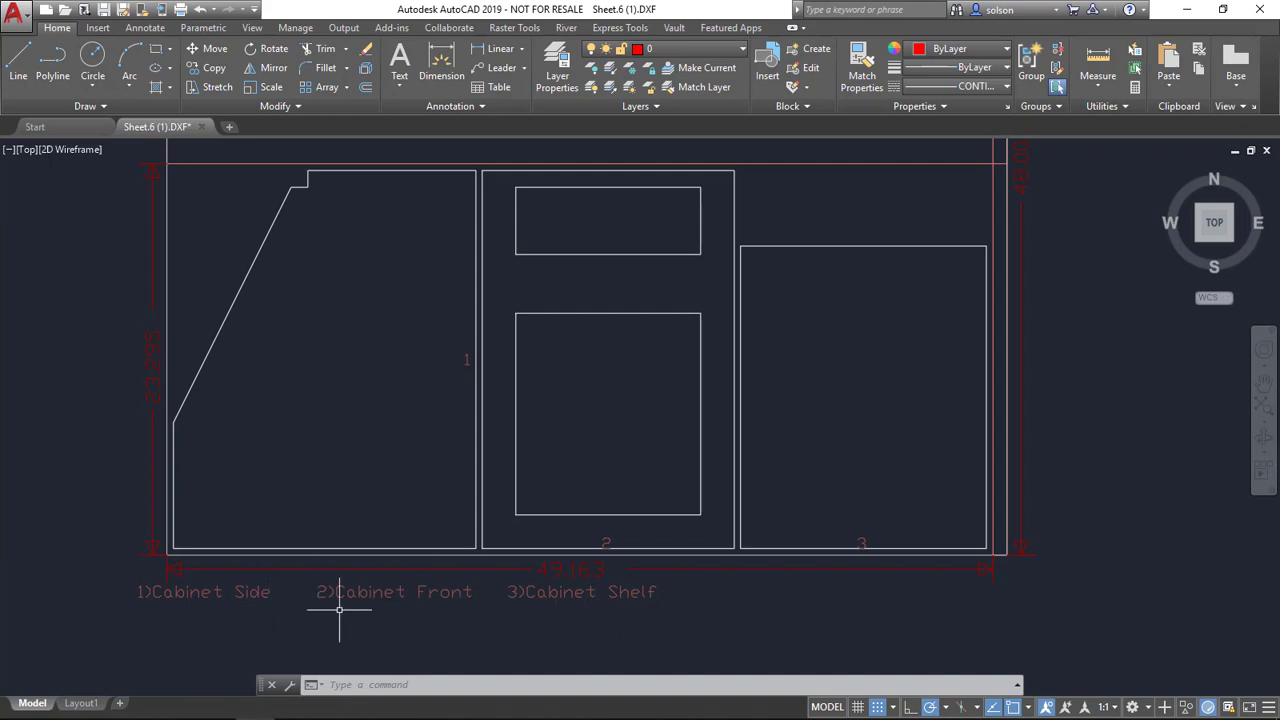
middle_click(566, 606)
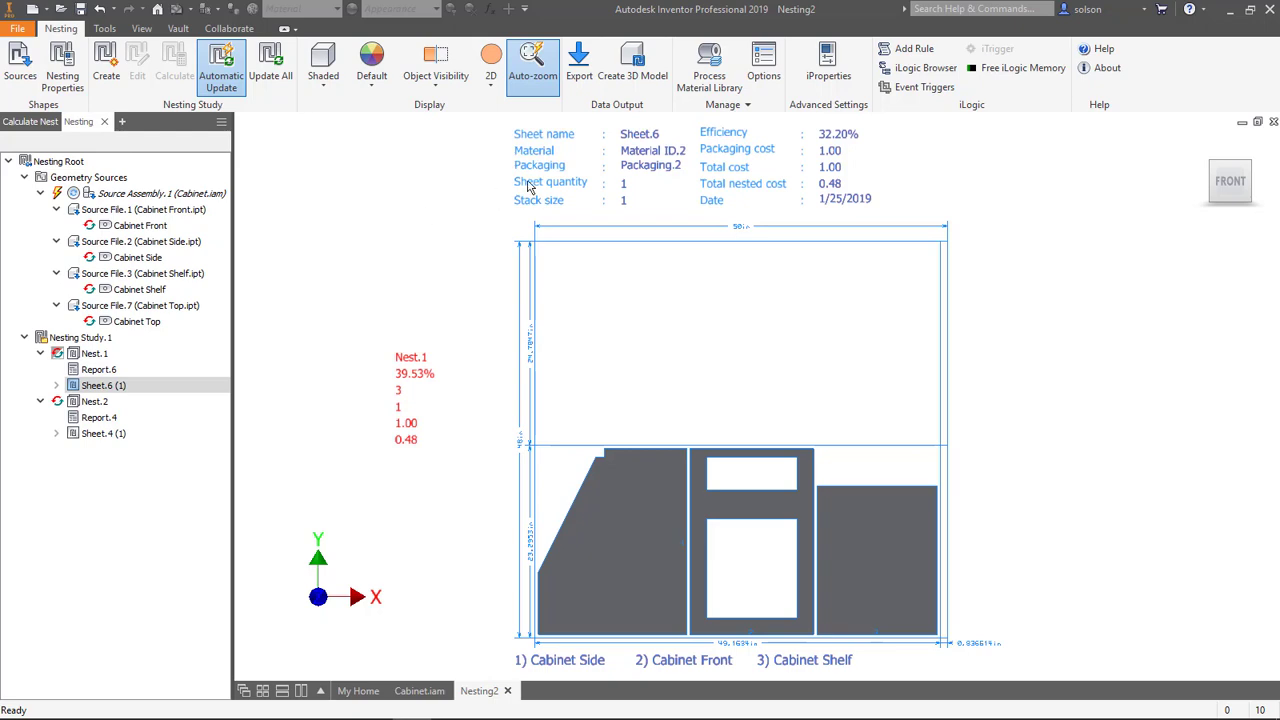
Step: Set the 3D model type to Multi-body part file with Include stock checked
click(638, 68)
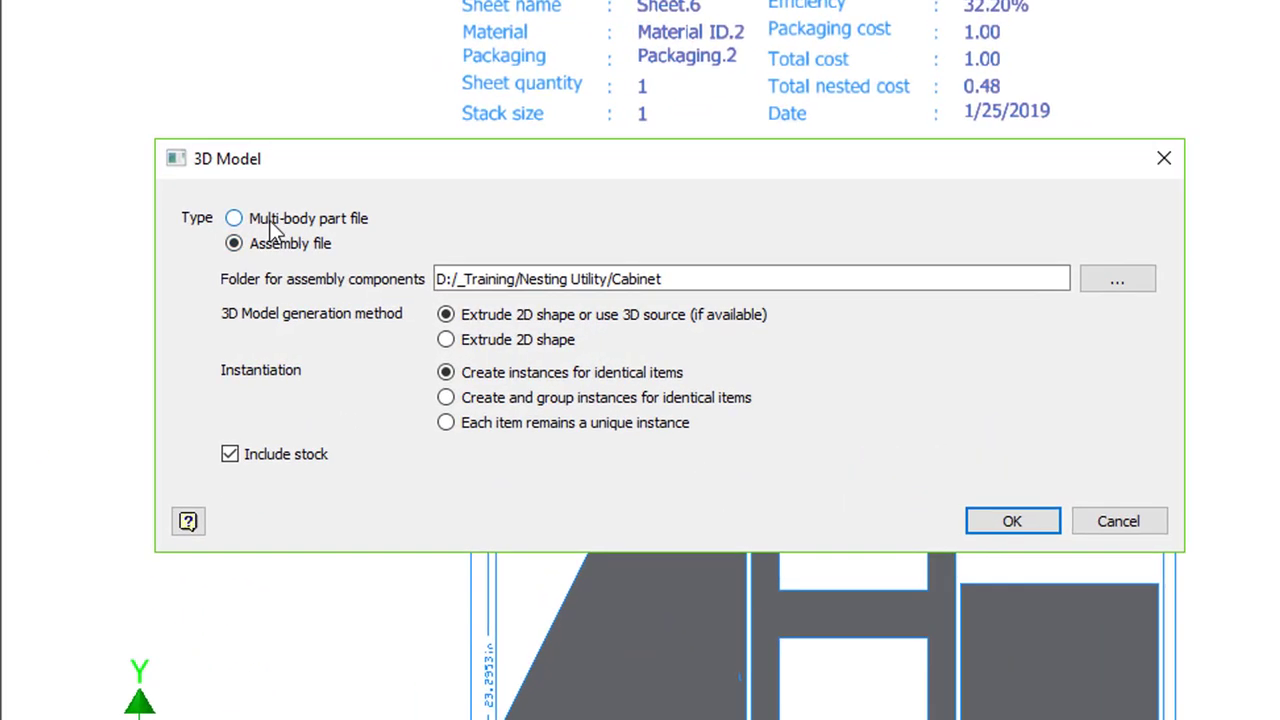
click(234, 220)
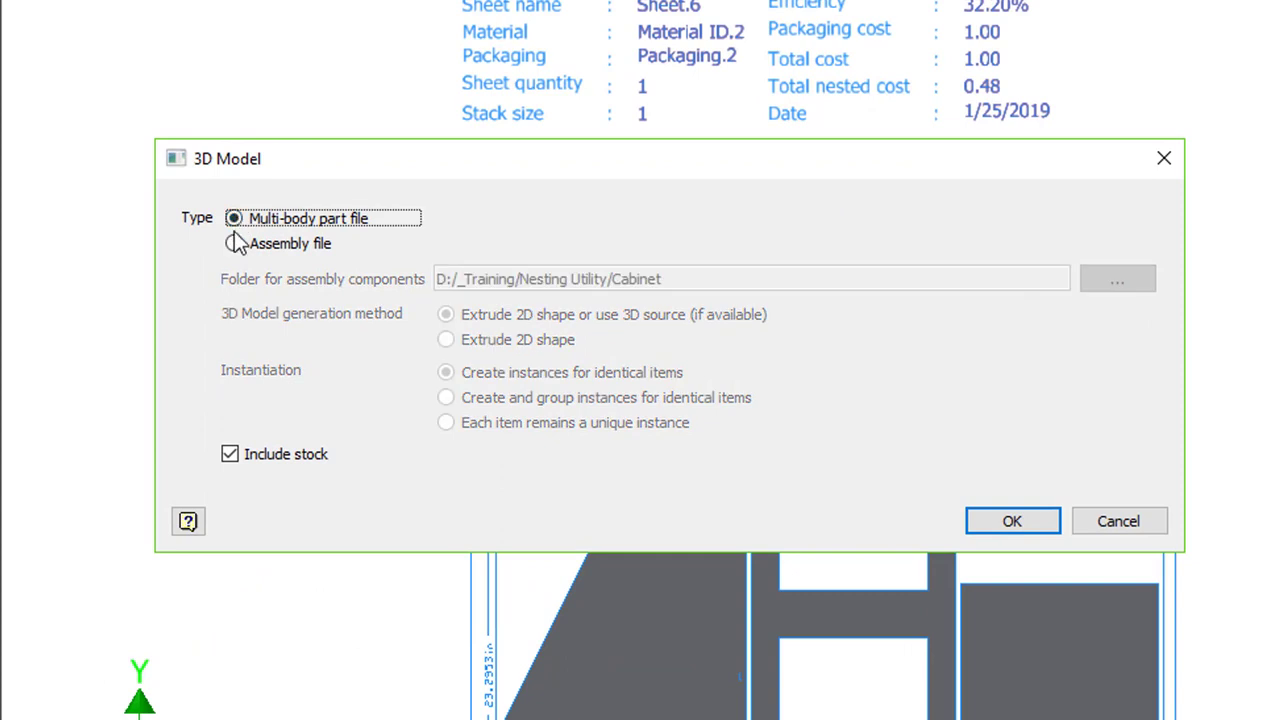
click(234, 243)
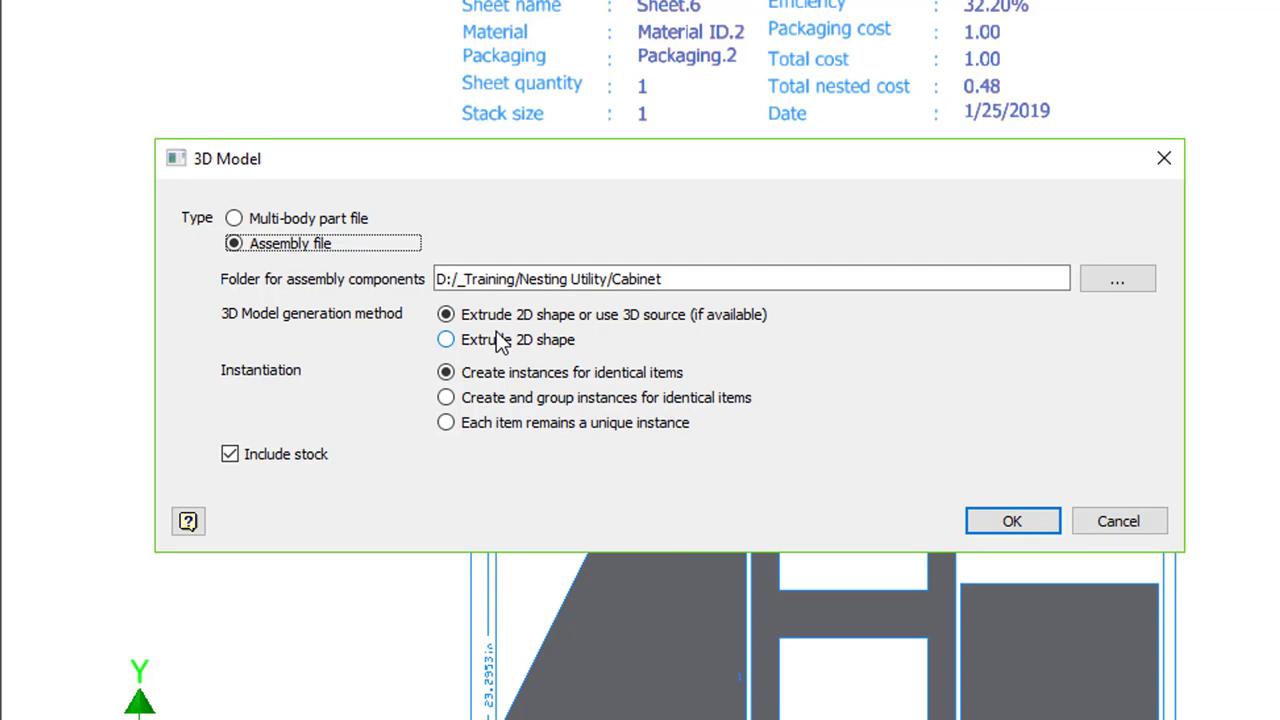
click(243, 214)
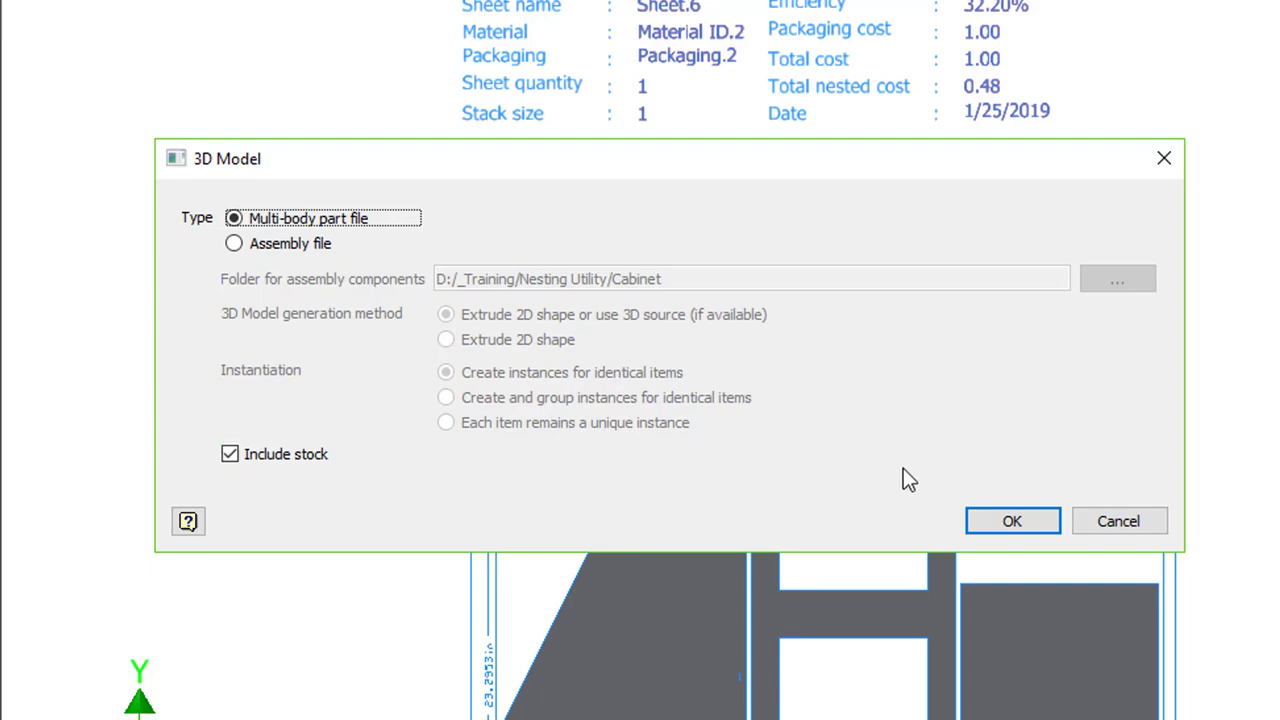
Step: Create the Nest.1-Sheet.6 (1) multi-body part and zoom out to see the whole sheet
click(1011, 519)
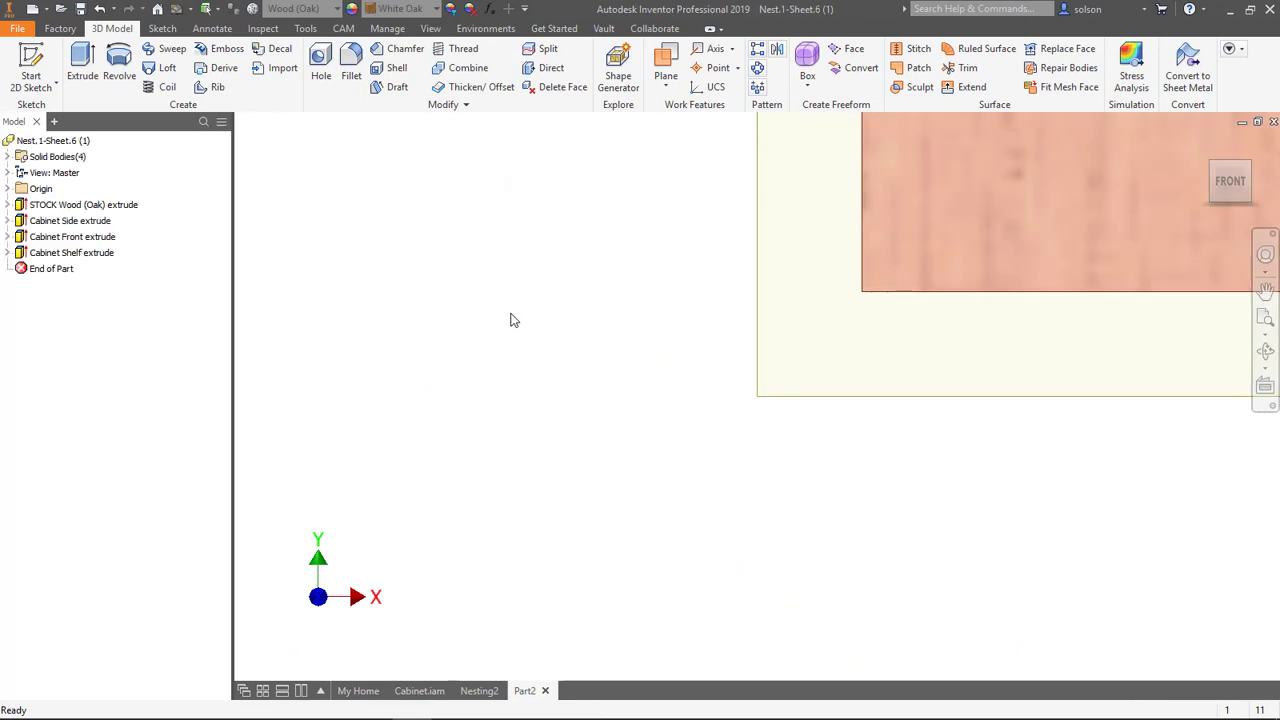
scroll(510, 320, up, 5)
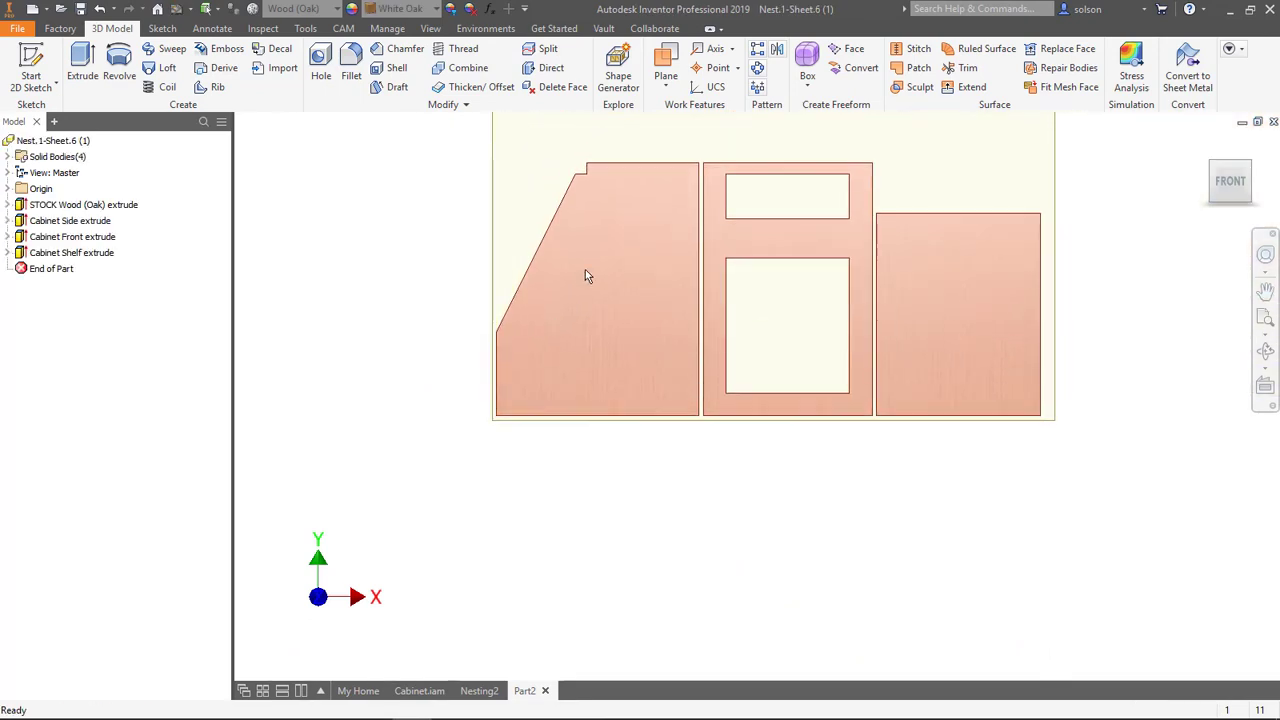
scroll(575, 335, up, 3)
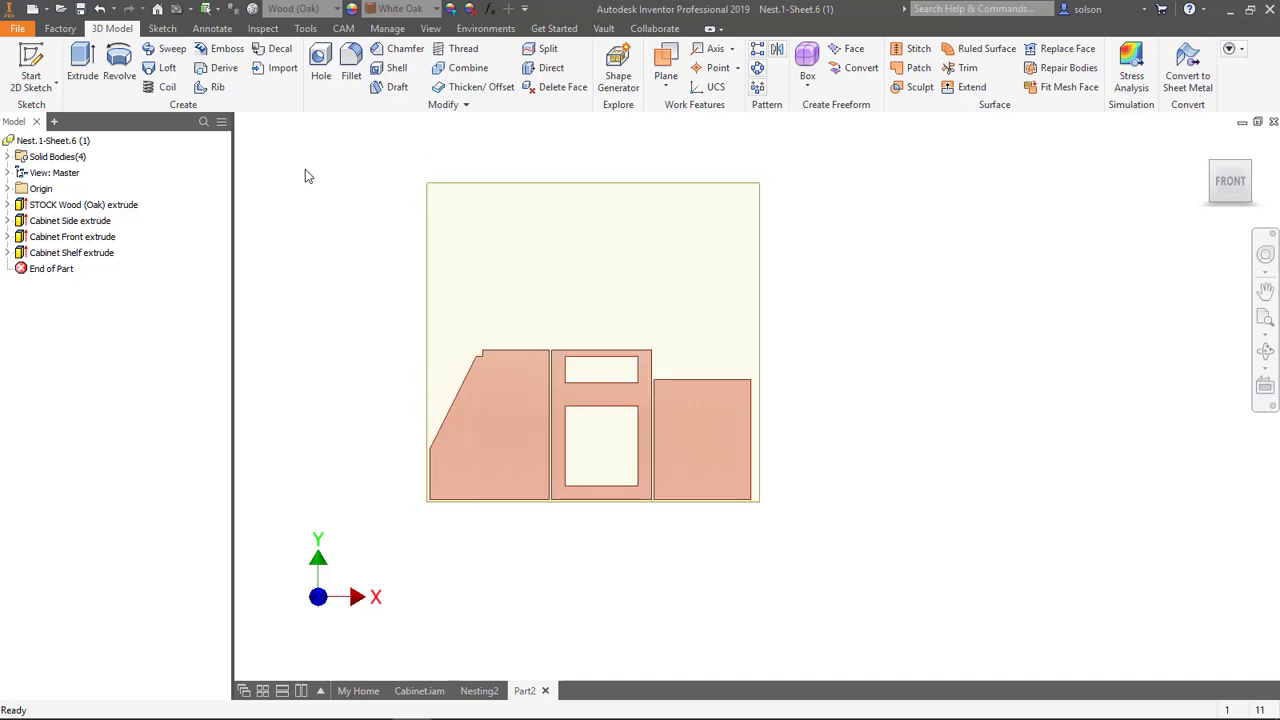
Step: Highlight the STOCK Wood (Oak) body, then orbit the part to inspect its four solids in 3D
click(113, 205)
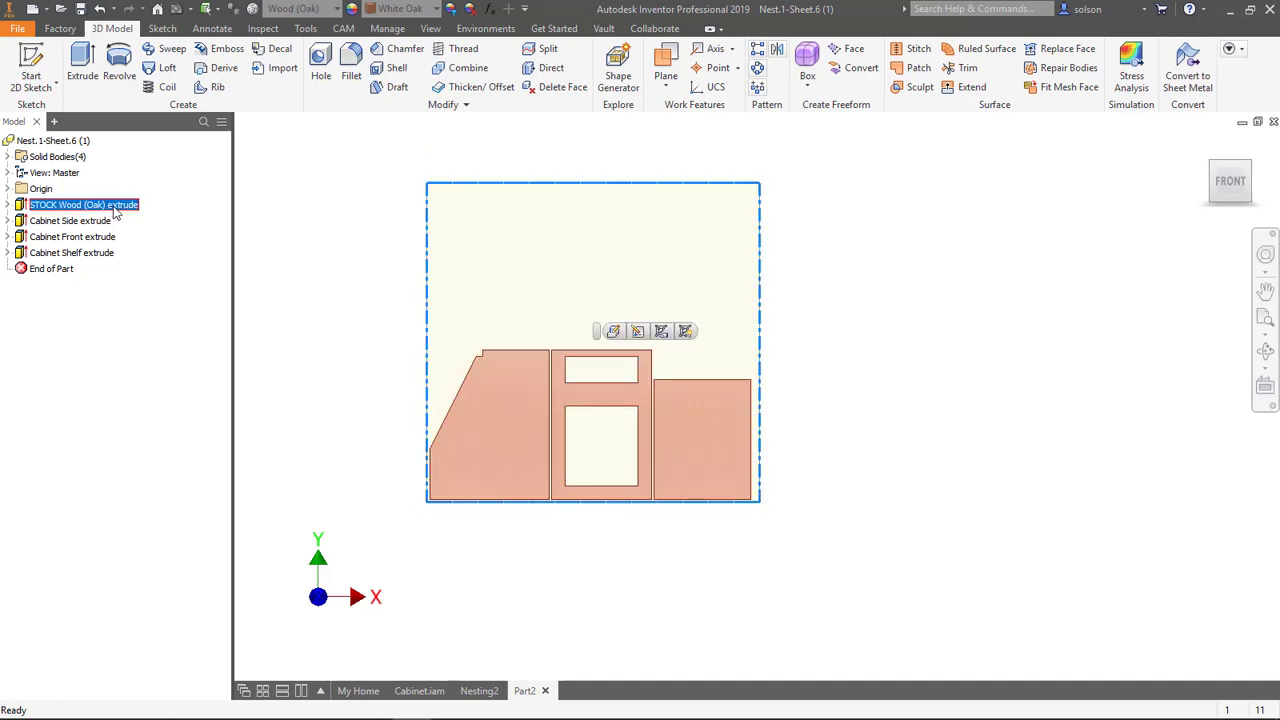
click(277, 241)
shift+middle_drag(343, 650, 497, 451)
scroll(583, 491, up, 3)
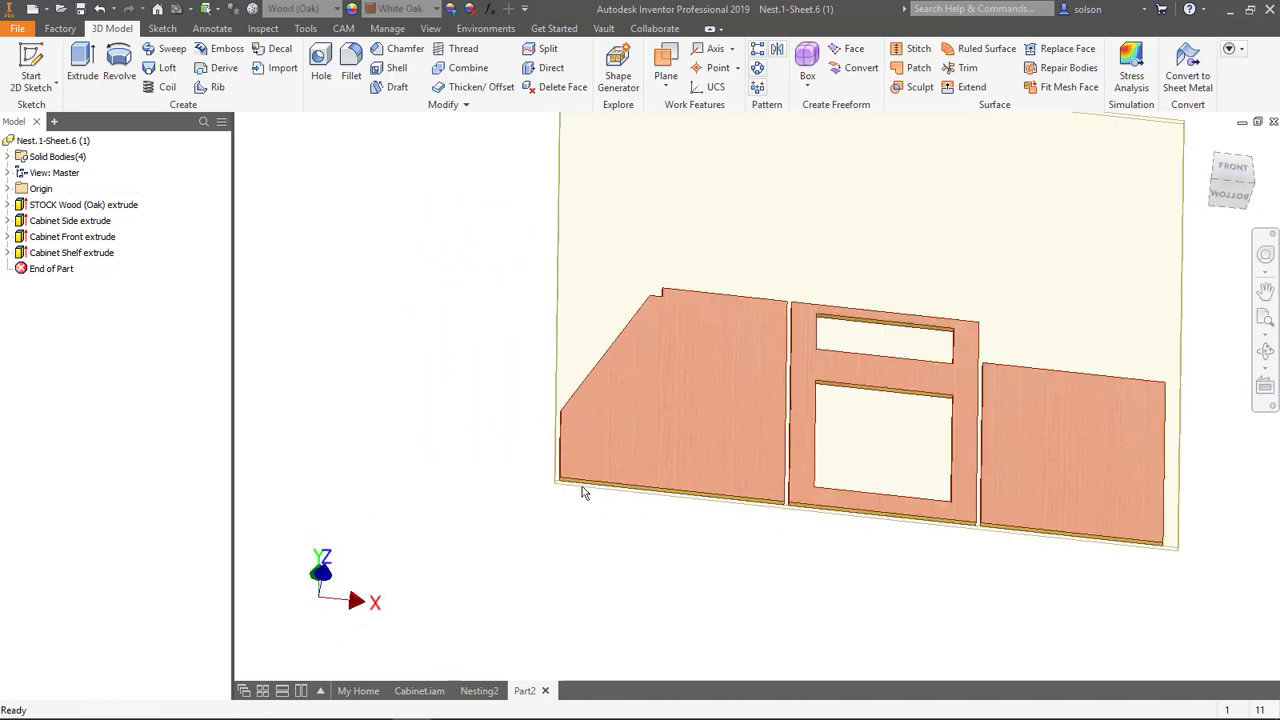
shift+middle_drag(478, 407, 374, 257)
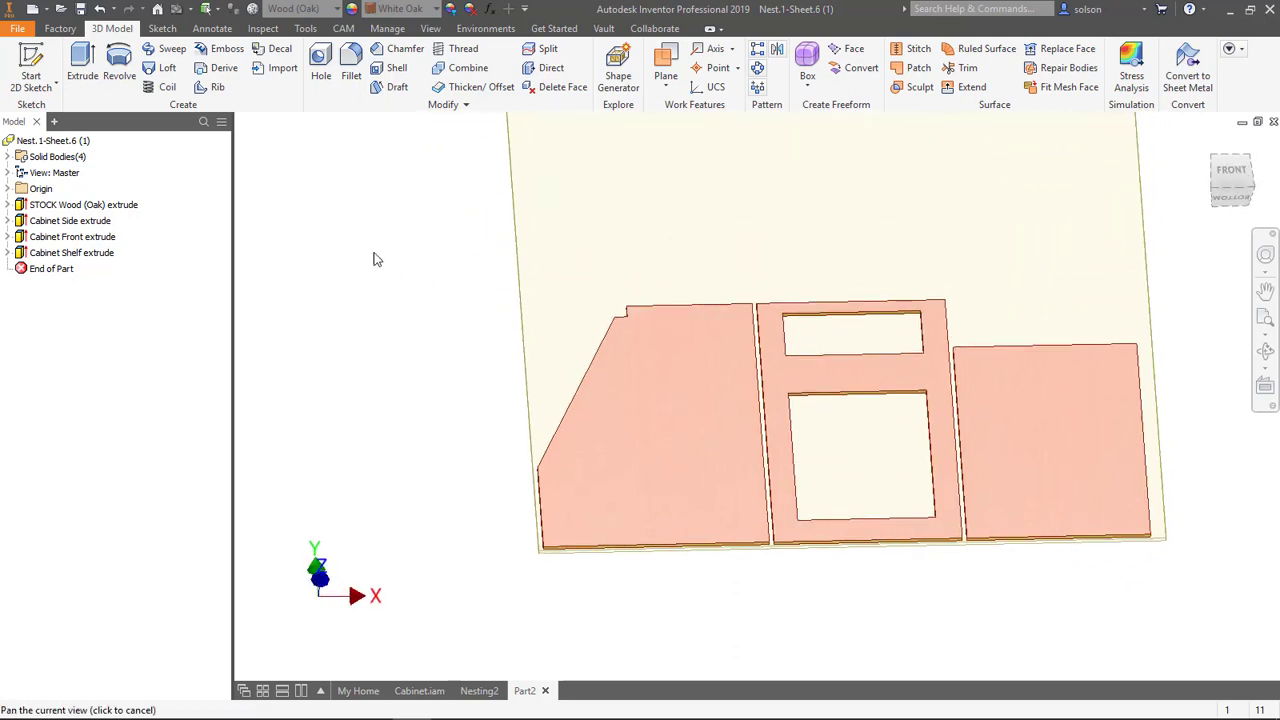
Step: Create CAM Setup1 with its origin at the stock box's lower-left corner point
click(343, 28)
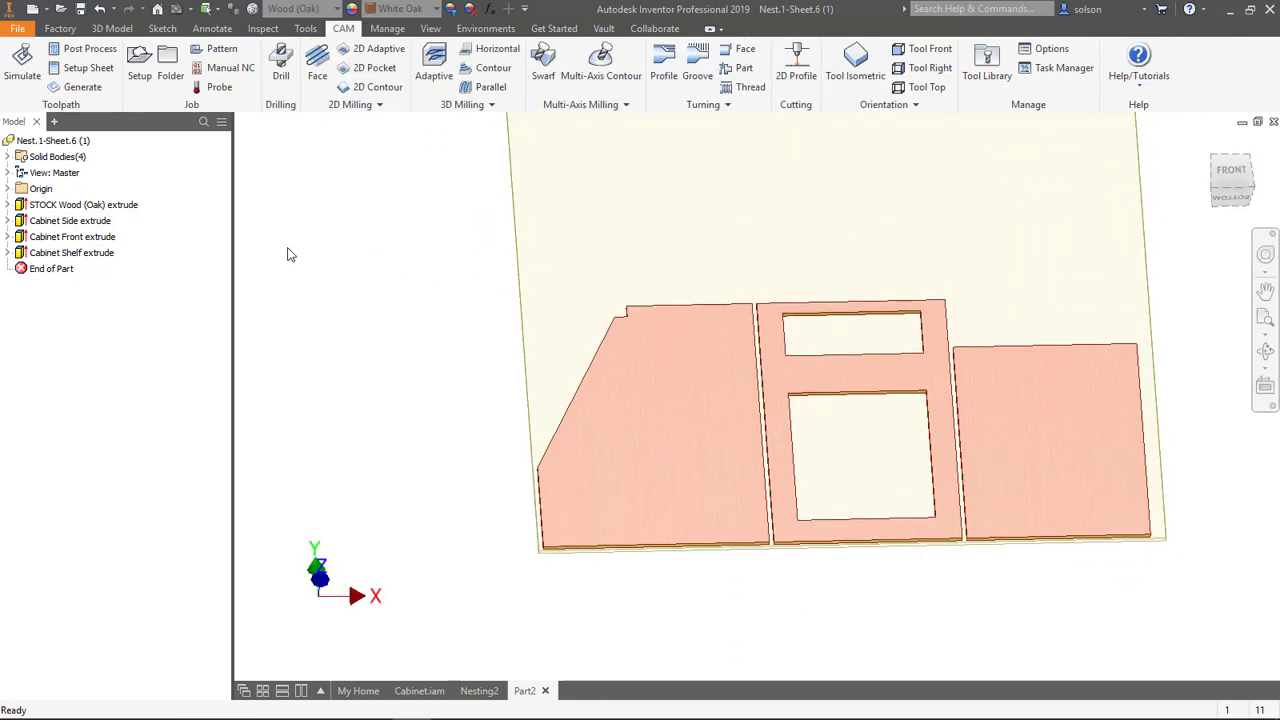
click(139, 62)
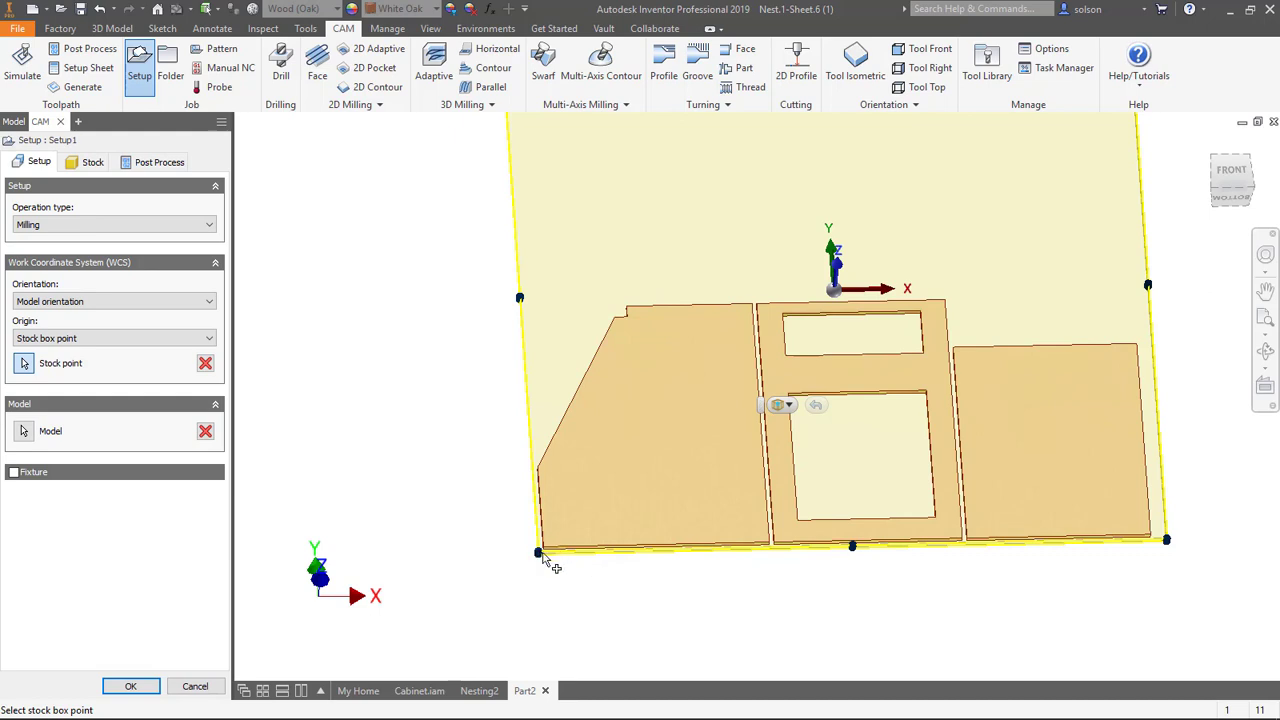
scroll(545, 560, up, 5)
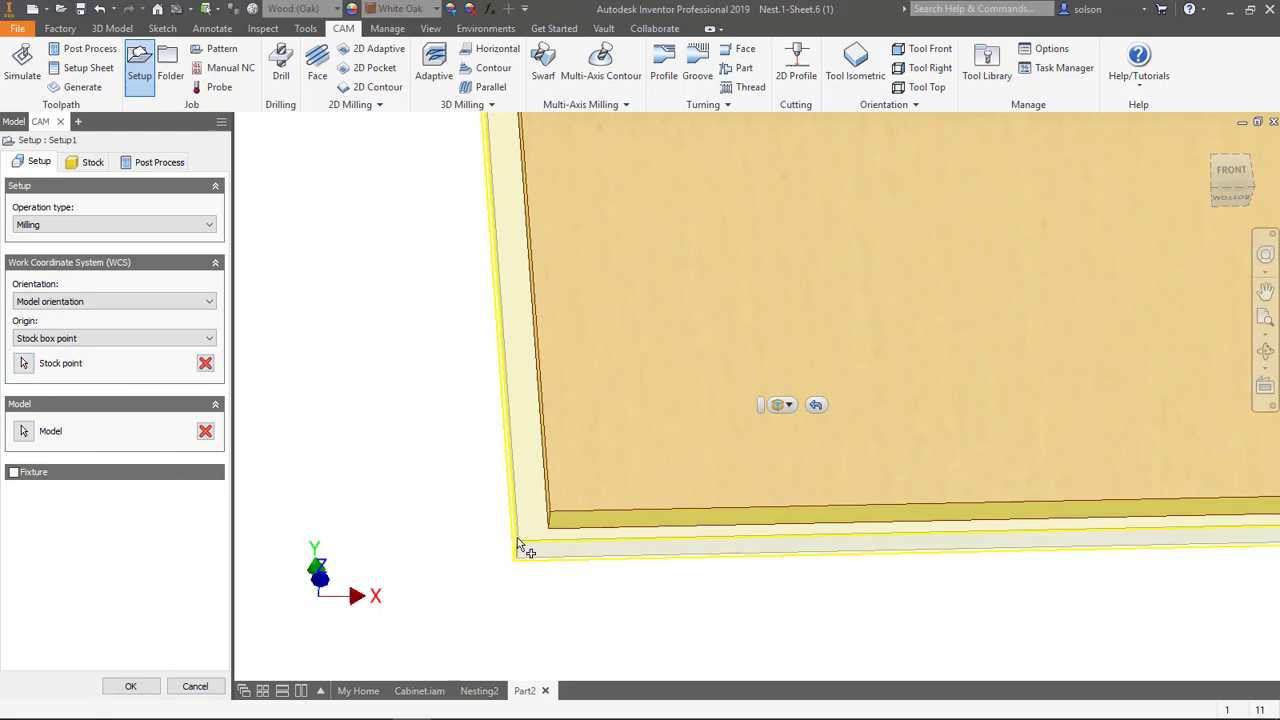
click(24, 363)
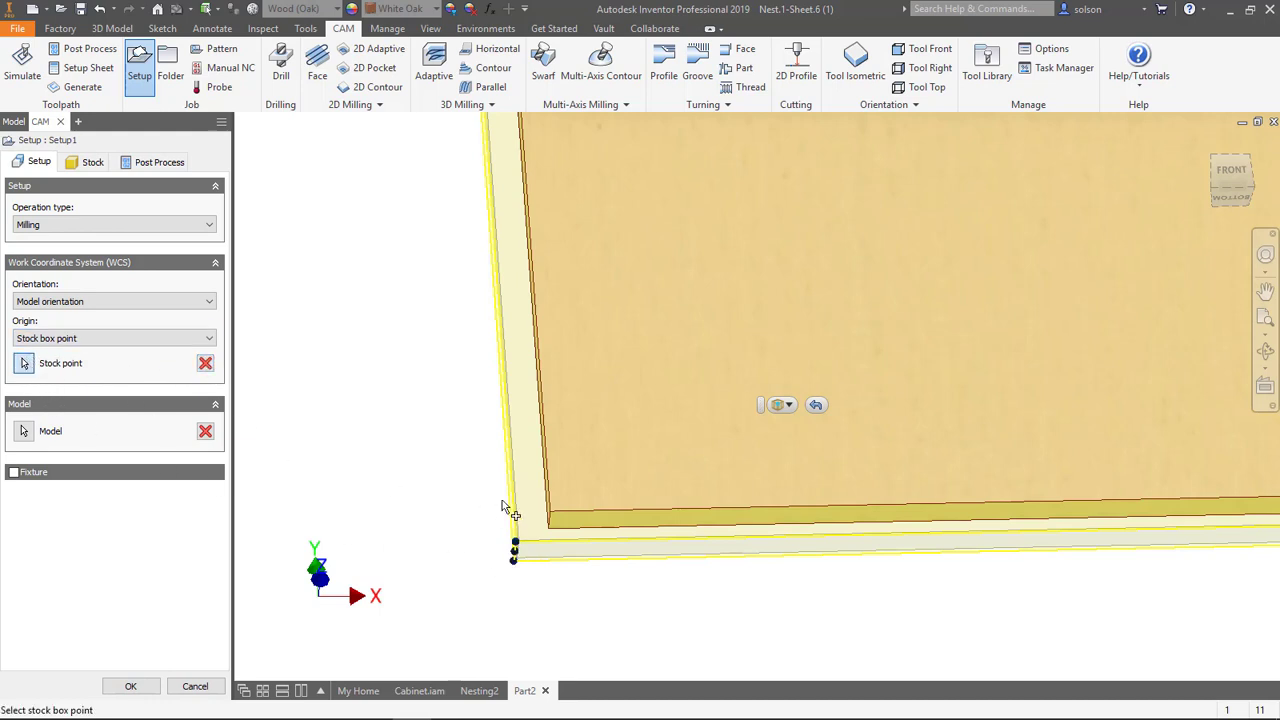
click(515, 543)
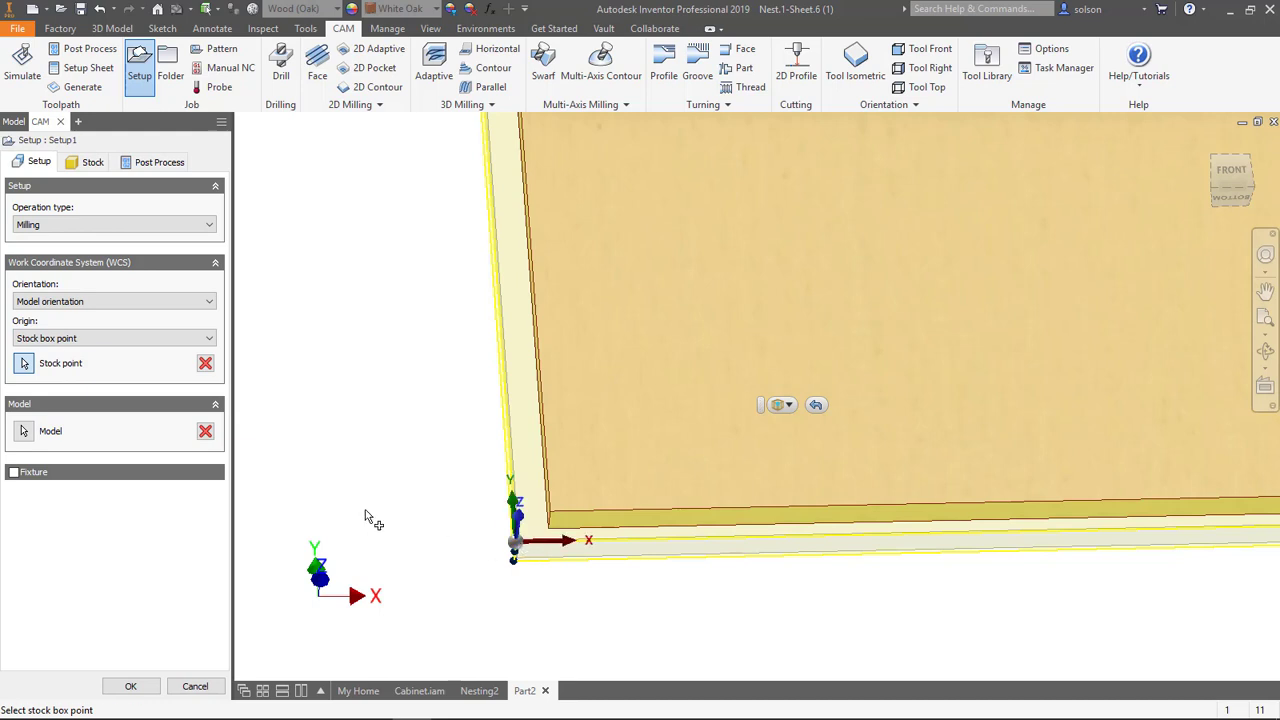
click(88, 164)
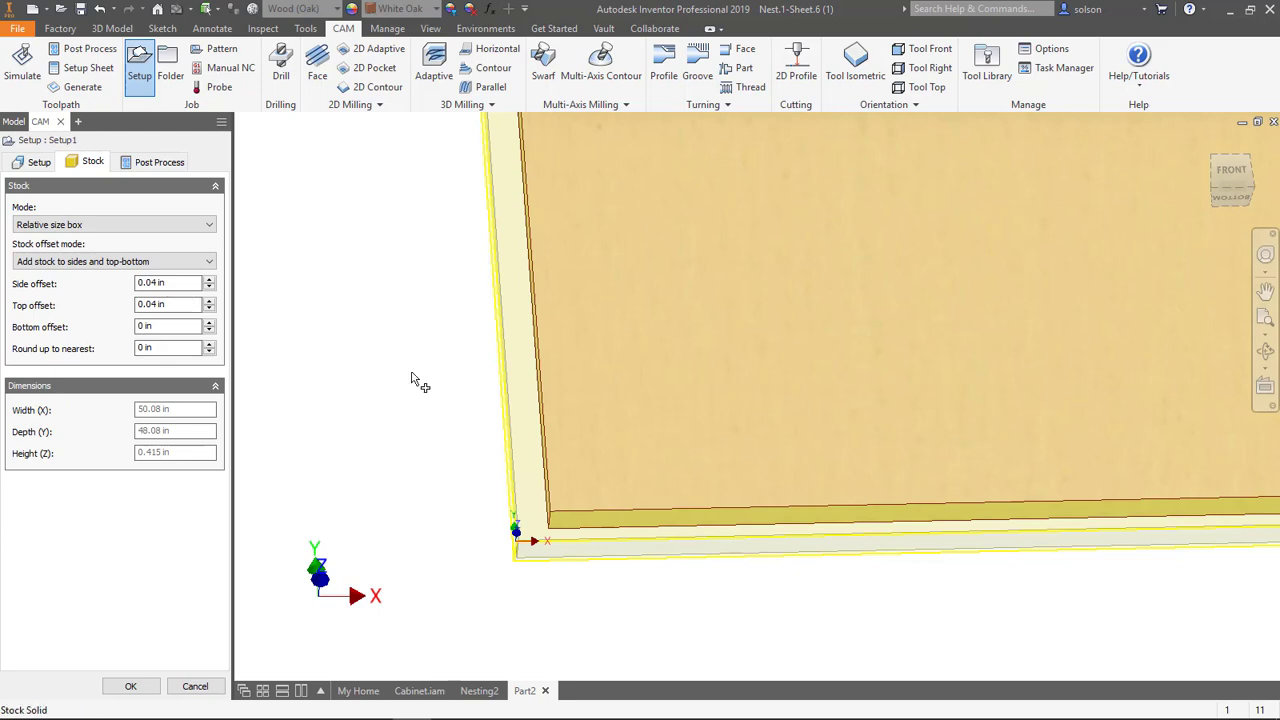
Step: Set Side offset and Top offset to 0 for 50 × 48 × 0.375 in stock, and finish Setup1
scroll(414, 380, down, 3)
scroll(543, 446, up, 2)
scroll(512, 383, down, 3)
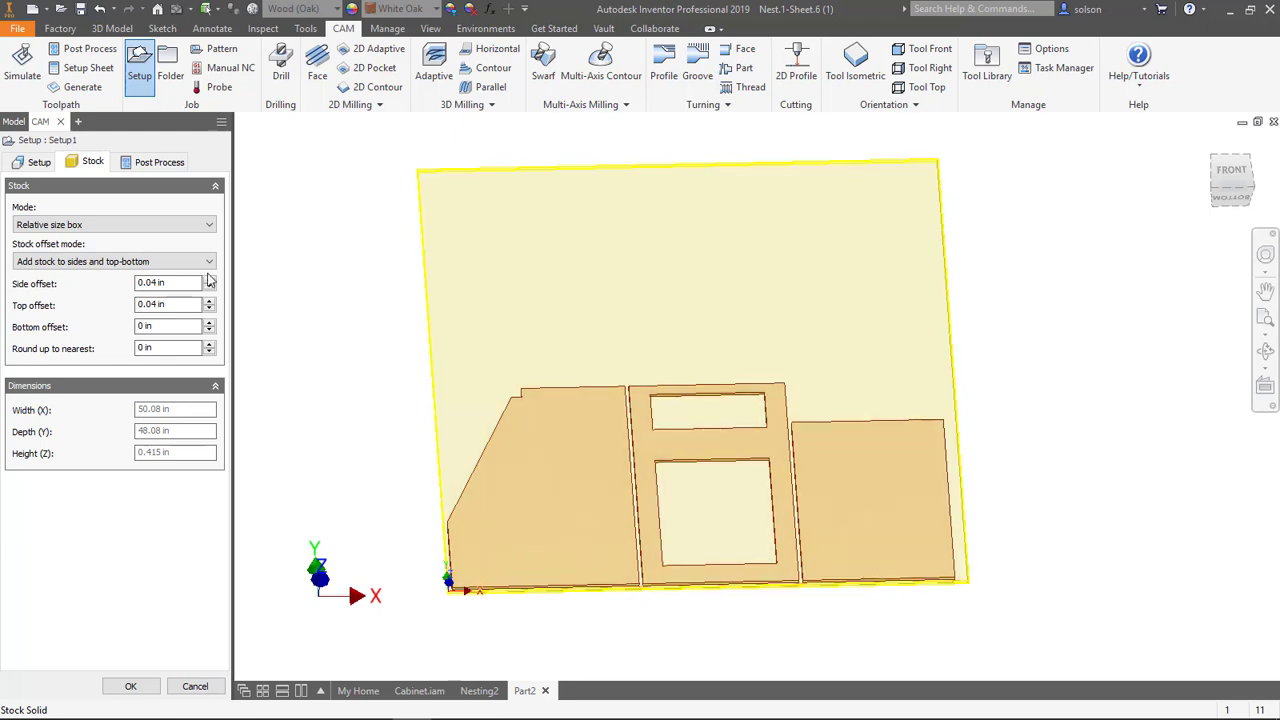
click(181, 289)
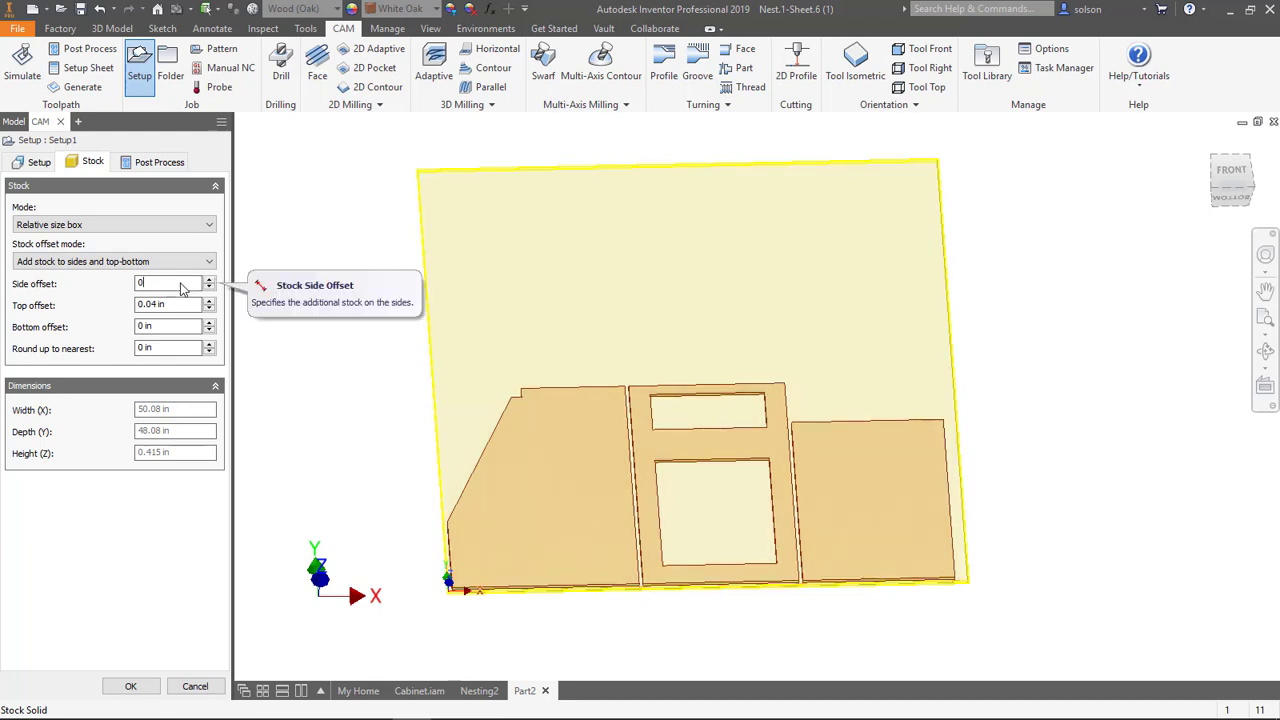
text(0)
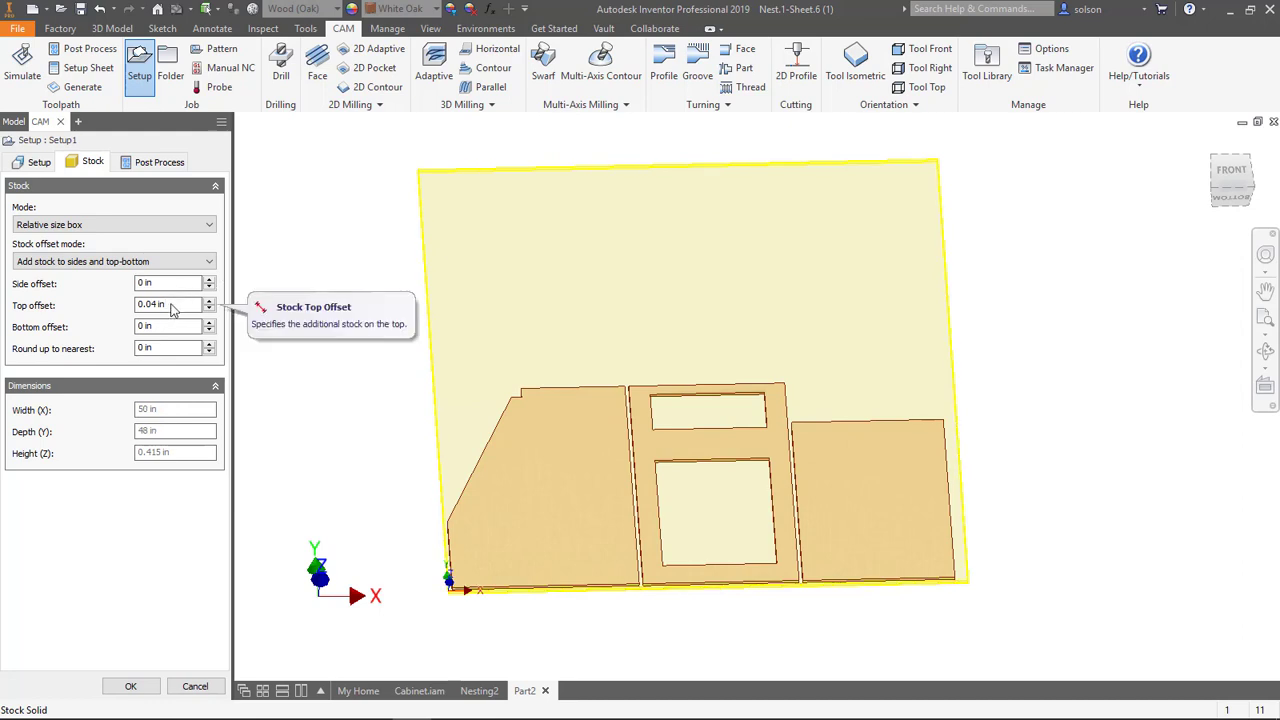
drag(171, 311, 123, 316)
text(0)
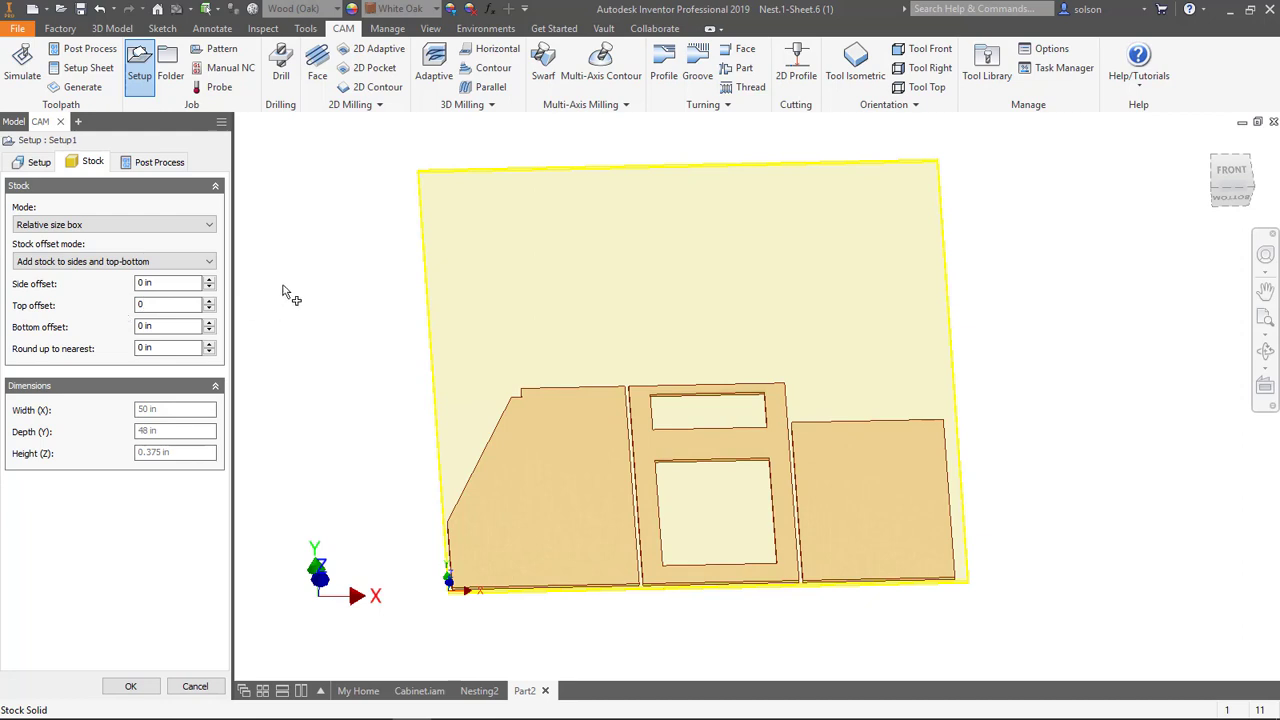
click(130, 686)
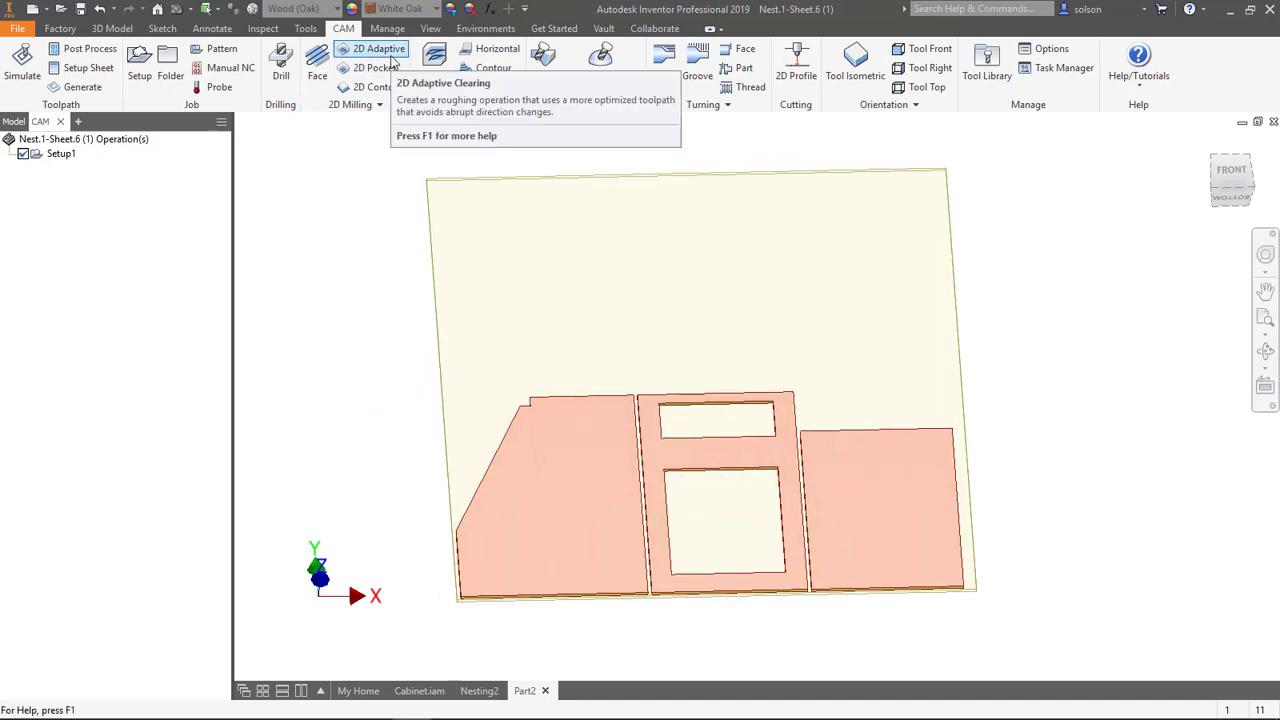
Step: Start a 2D Contour operation with coolant set to Disabled
click(372, 87)
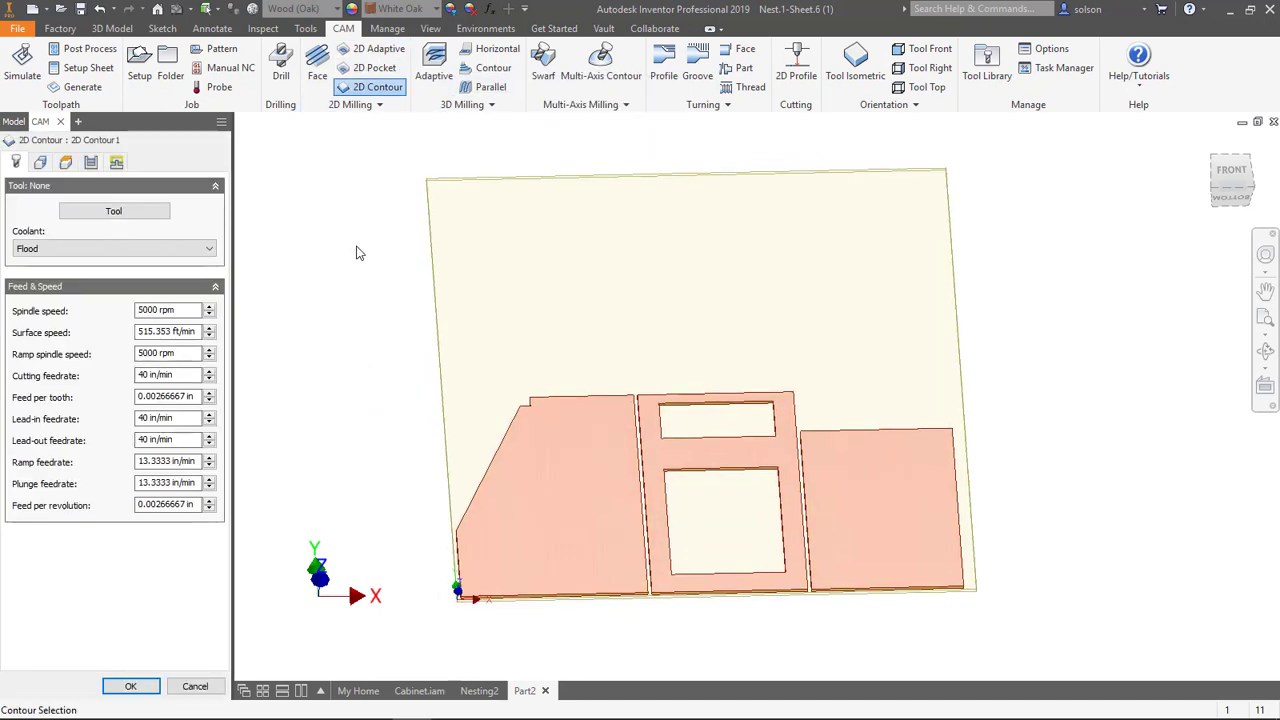
click(115, 249)
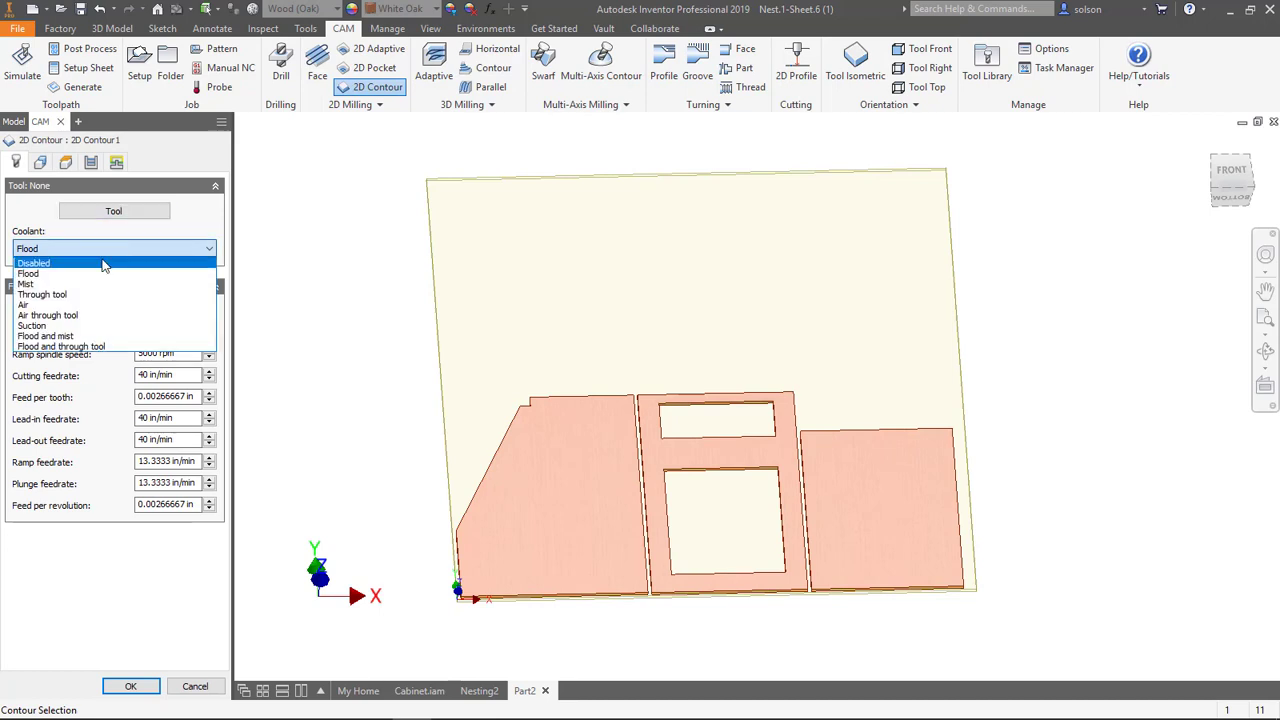
click(74, 265)
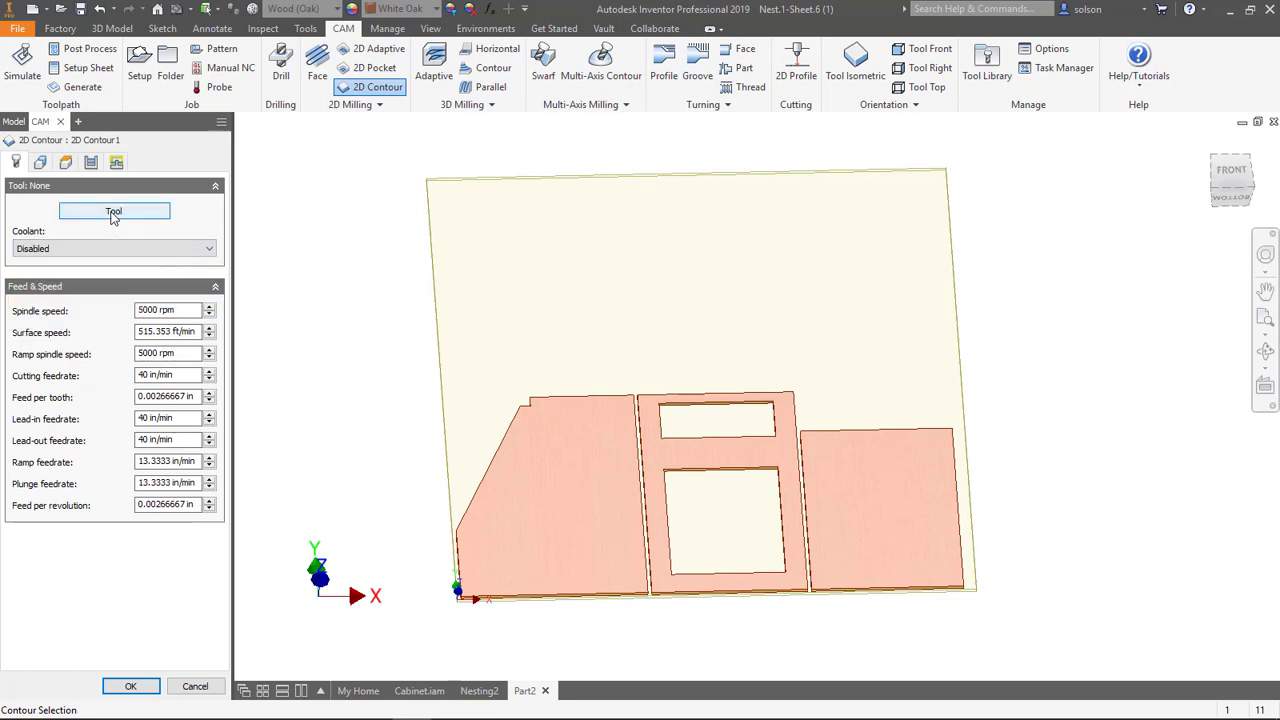
Step: Filter the tool library by type to Flat Mill and pick the 3/8" flat endmill
click(113, 214)
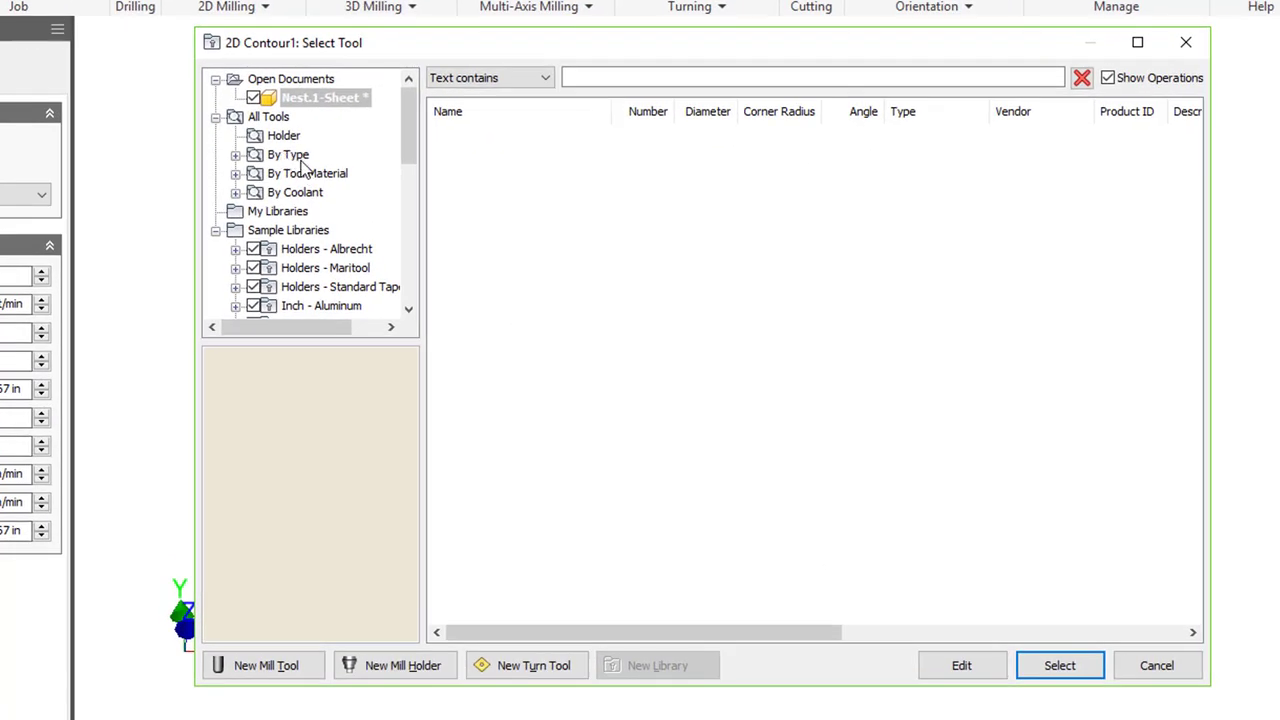
click(296, 158)
click(236, 157)
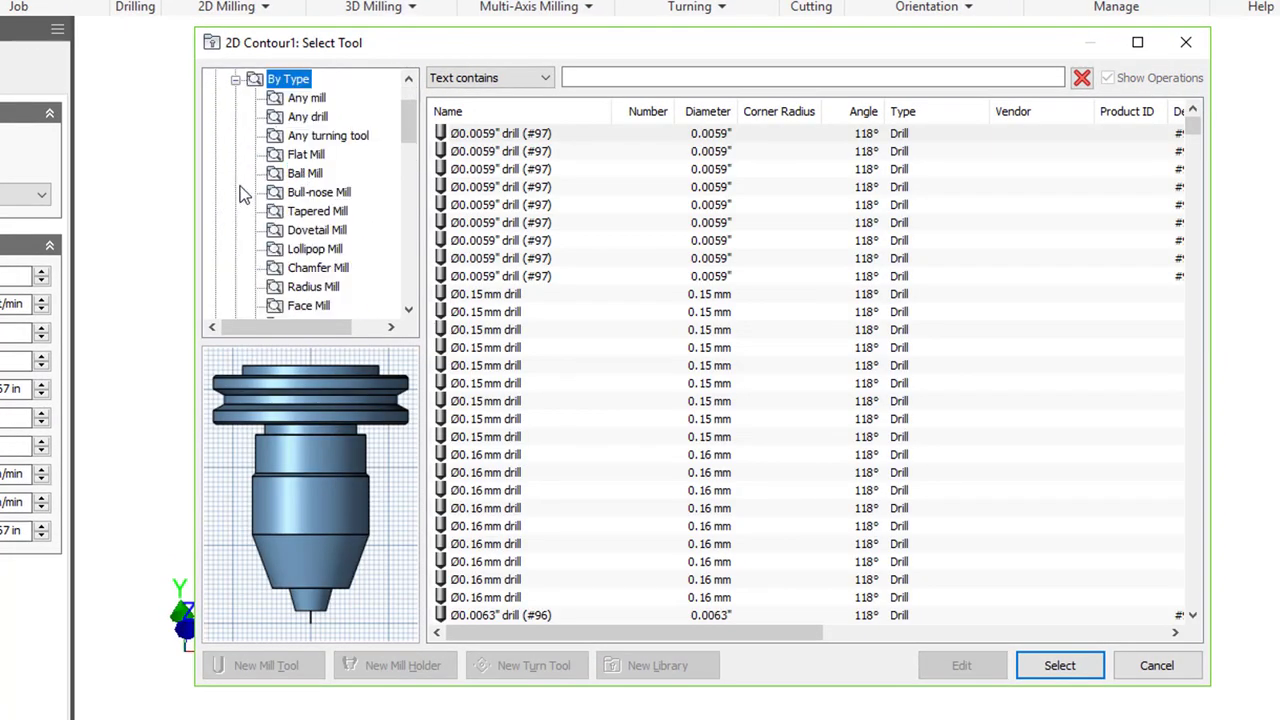
click(306, 156)
scroll(530, 270, down, 1)
scroll(530, 270, down, 15)
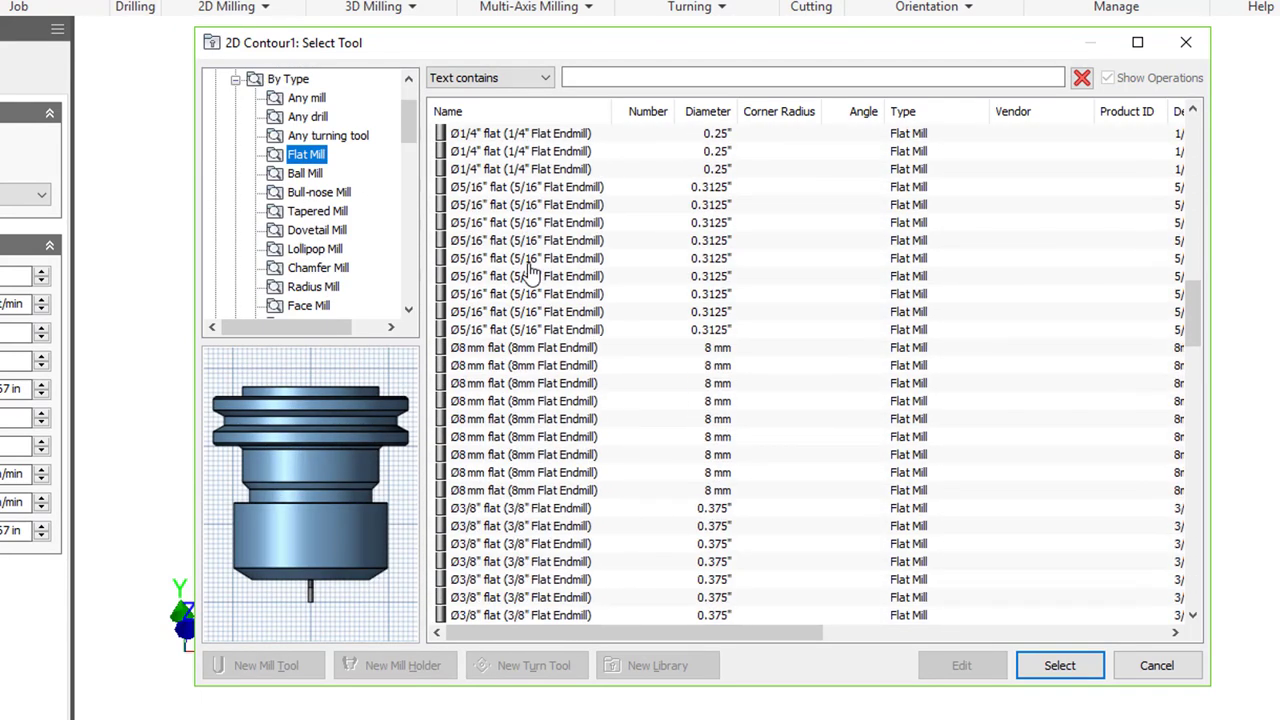
scroll(529, 267, down, 20)
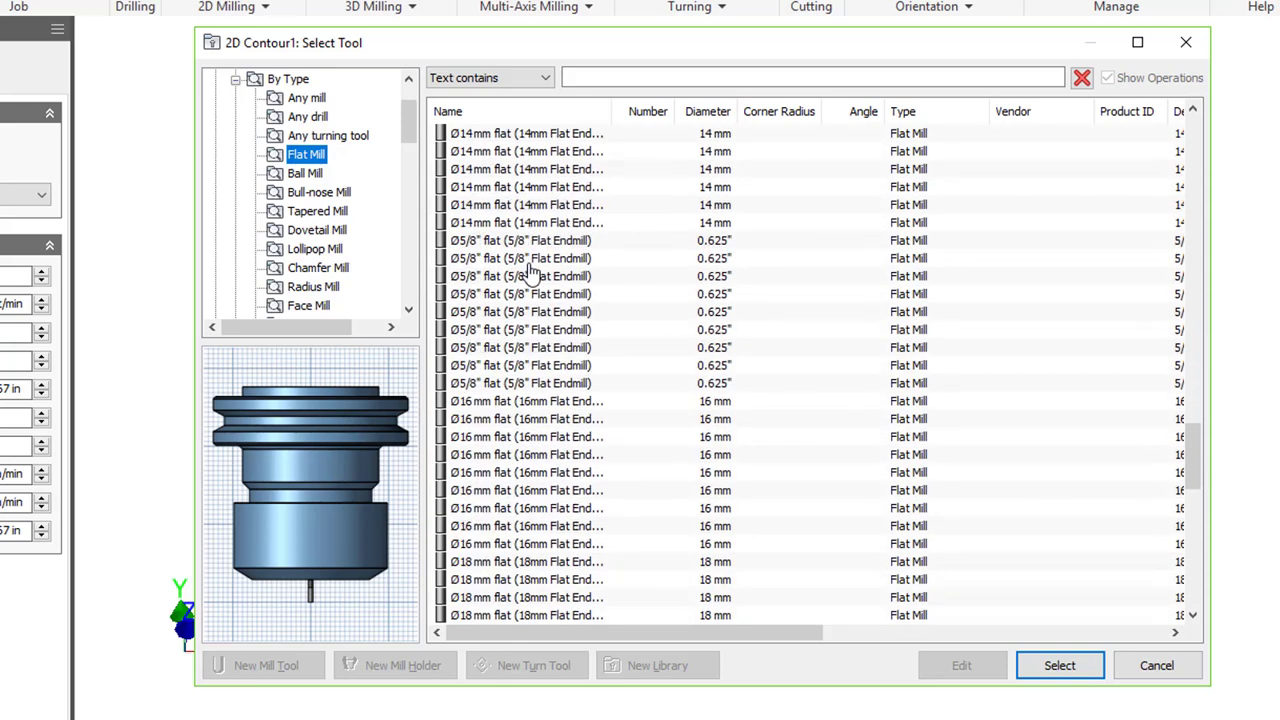
scroll(529, 267, down, 8)
scroll(529, 267, up, 7)
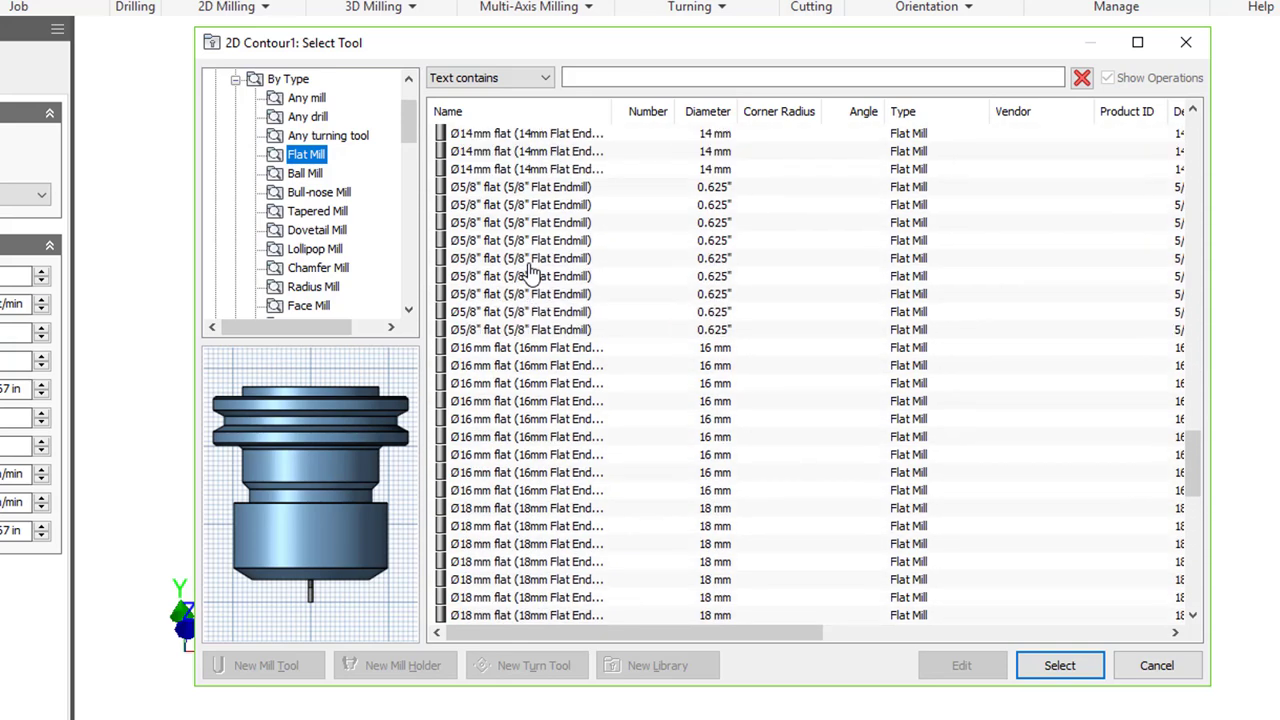
scroll(529, 267, up, 7)
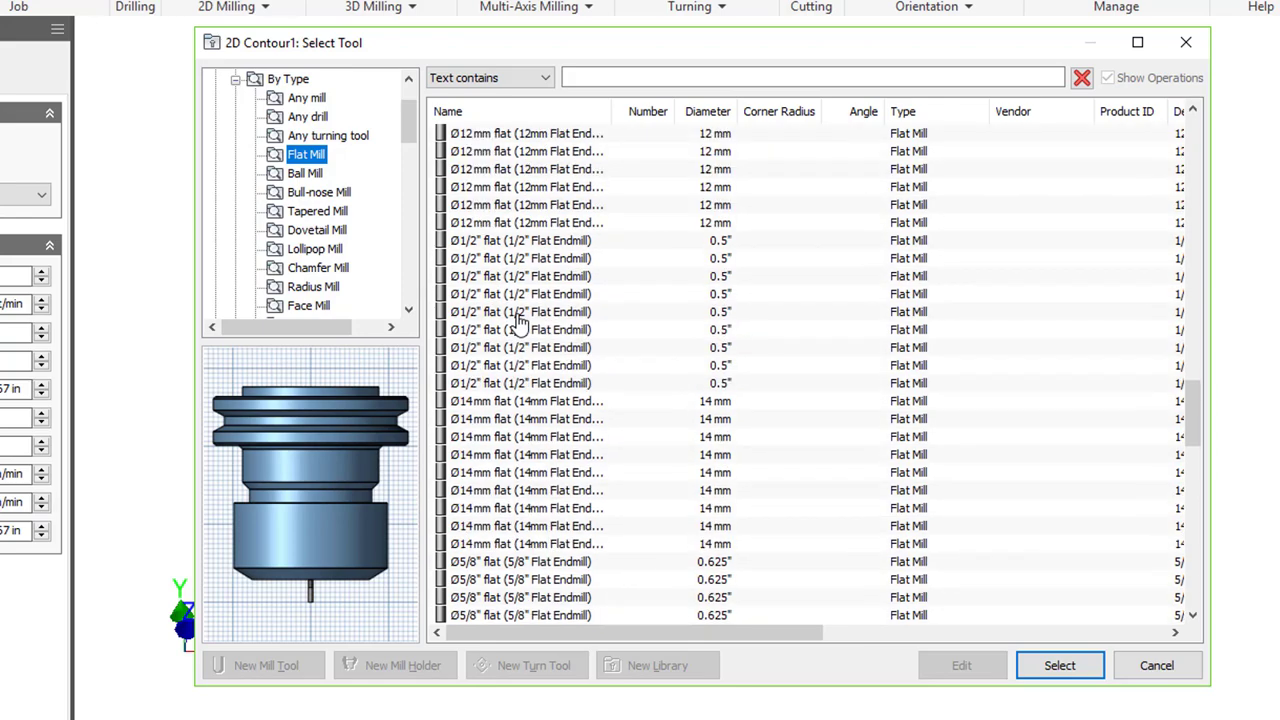
scroll(518, 321, up, 8)
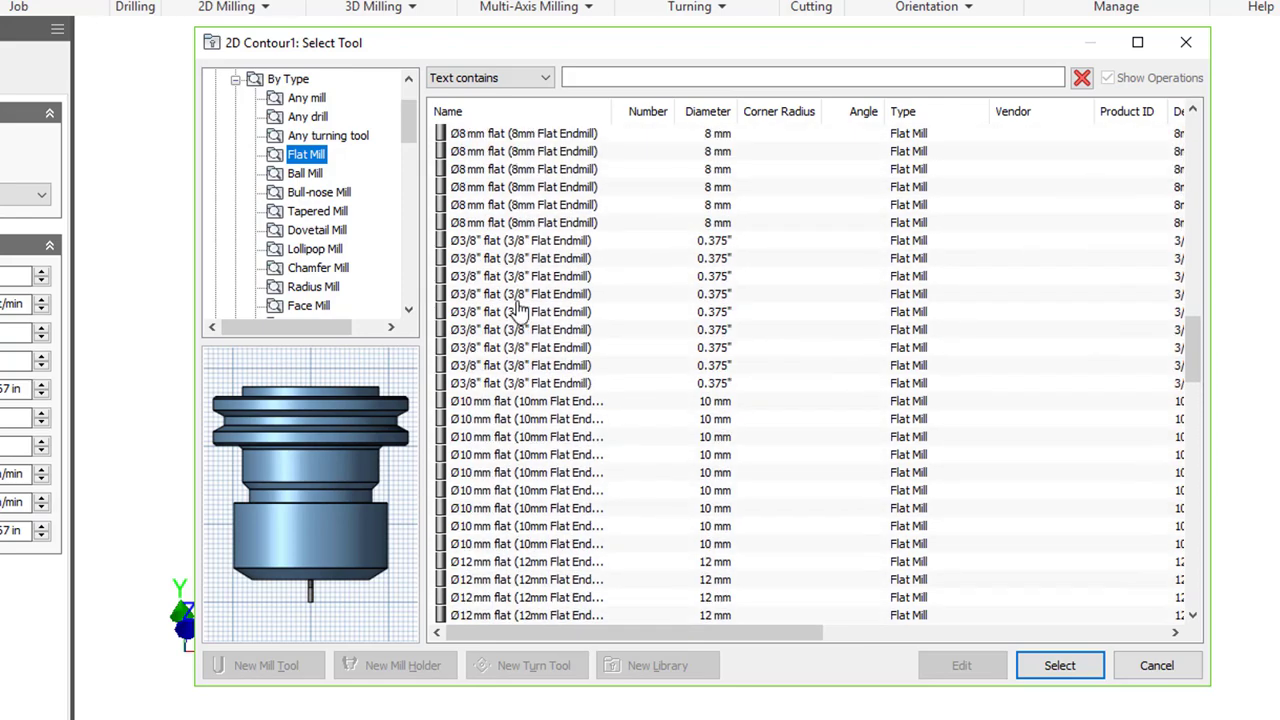
click(481, 242)
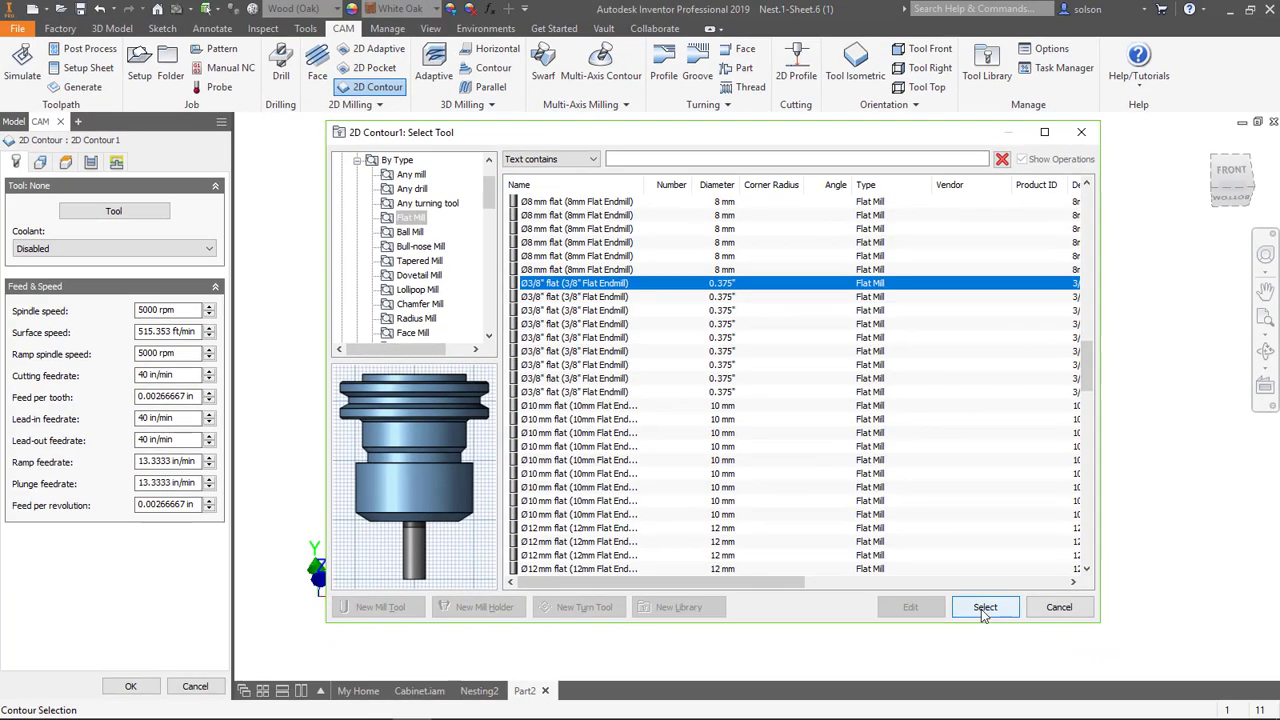
Step: Assign the 3/8" endmill and contour all three part outlines plus both middle-part openings
click(983, 607)
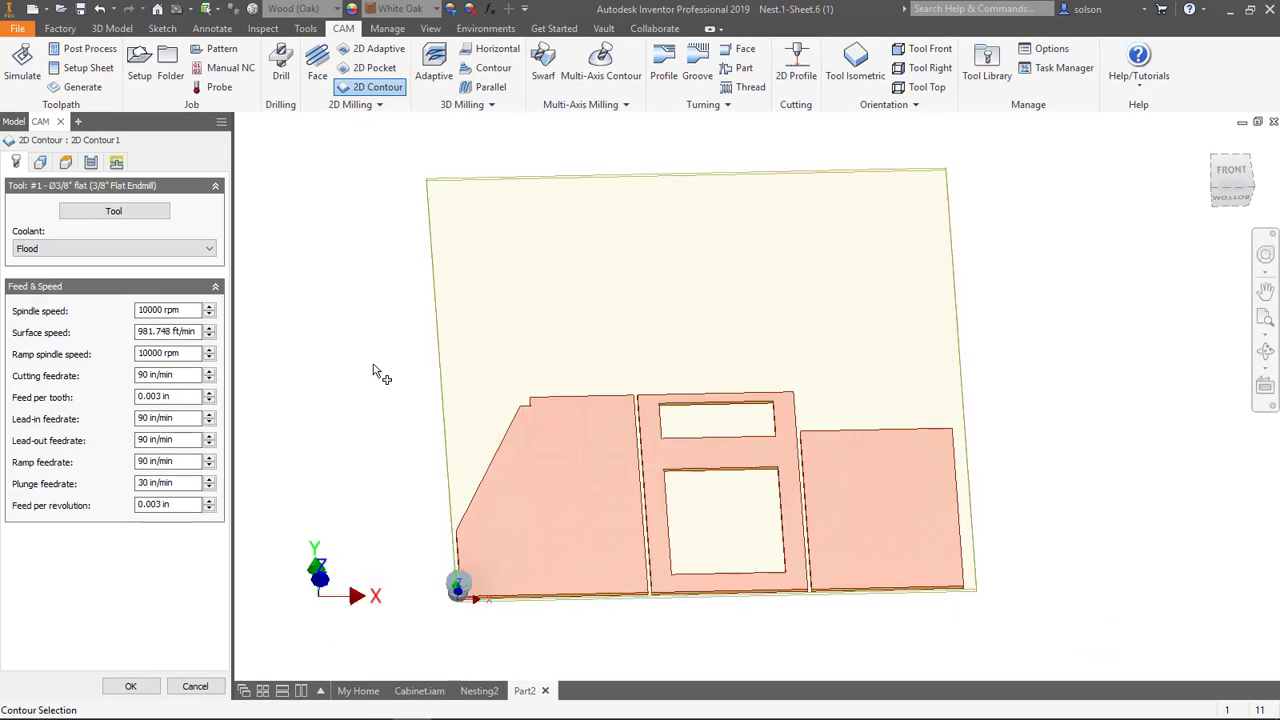
click(40, 162)
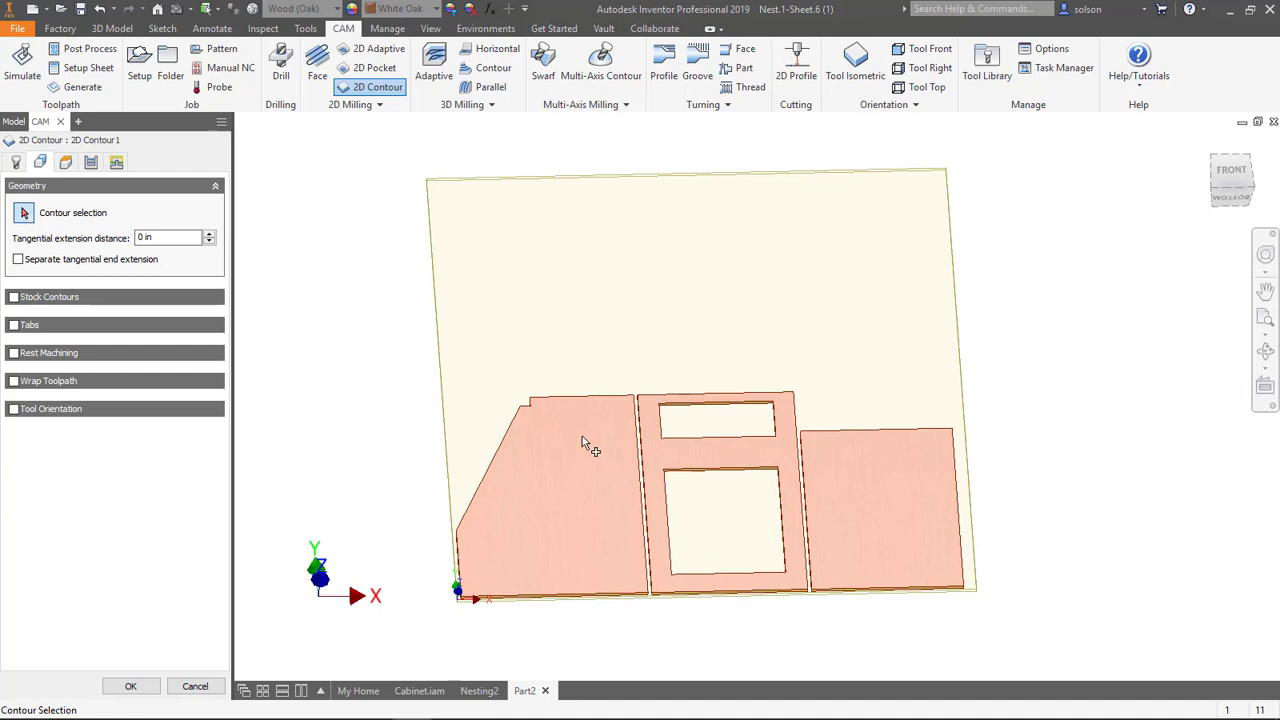
click(516, 427)
click(667, 396)
click(660, 410)
click(672, 510)
click(876, 436)
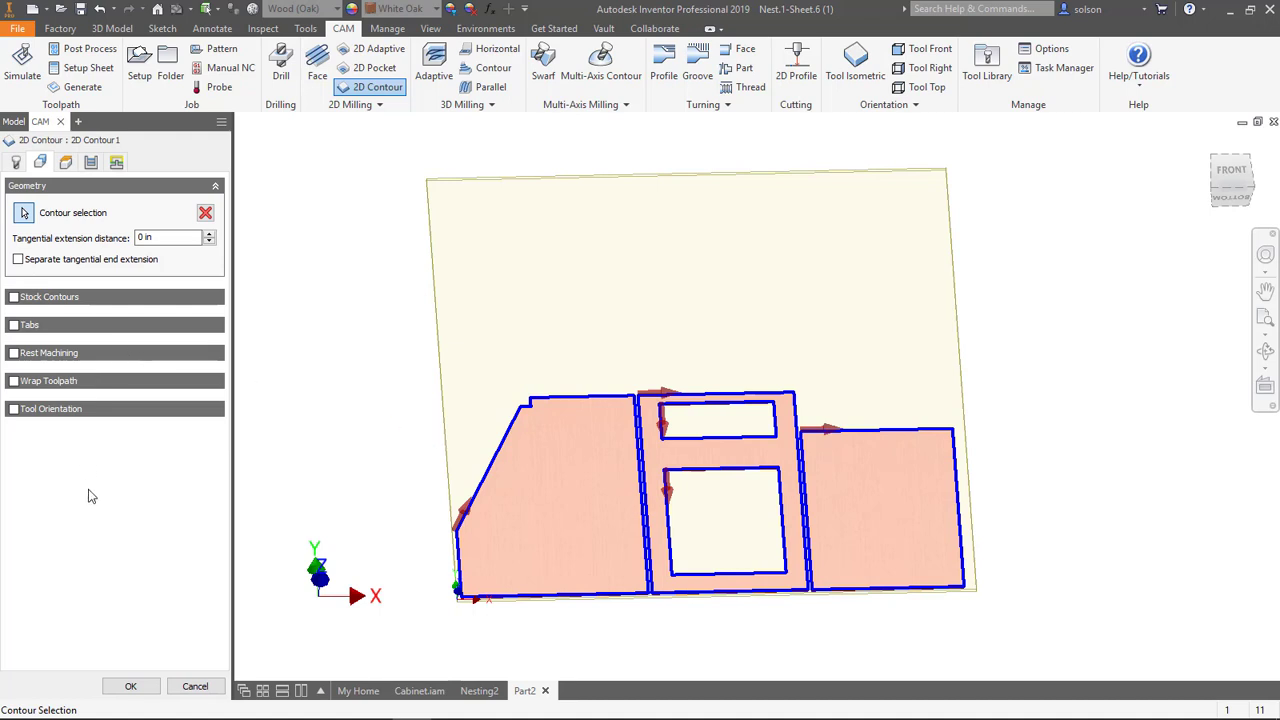
click(127, 688)
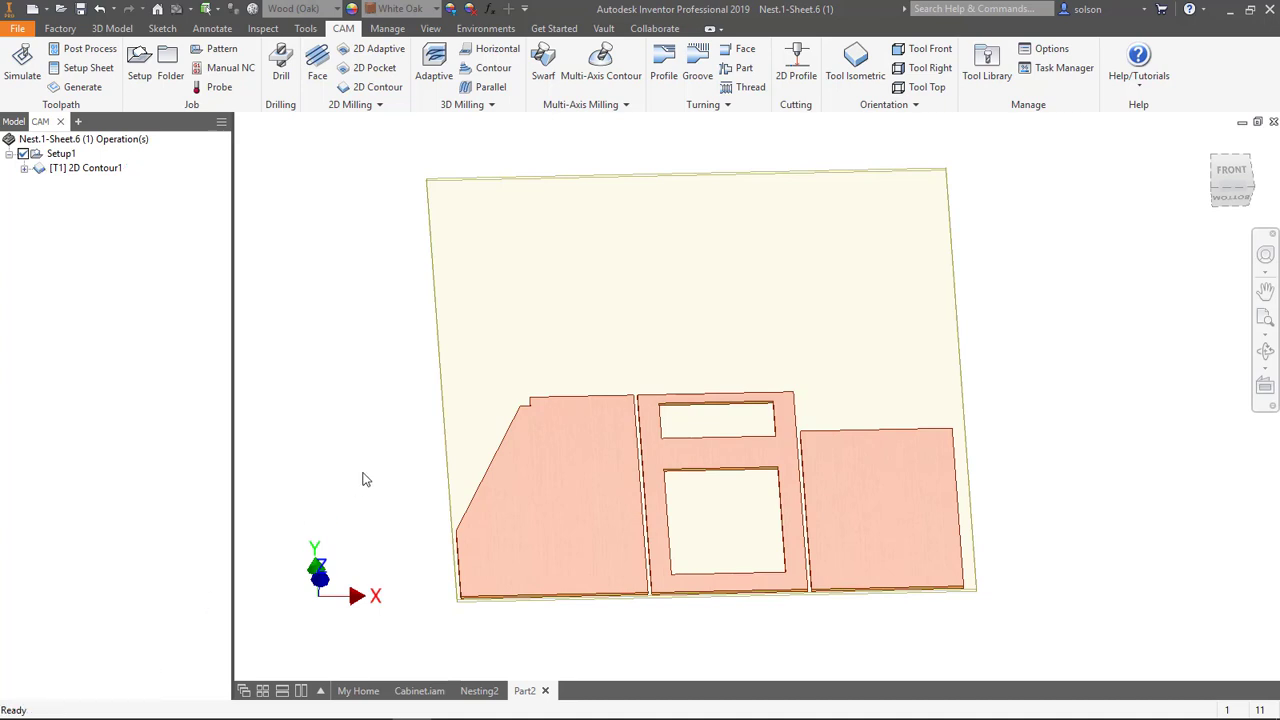
Step: Simulate 2D Contour1 over transparent stock from a top-down view, playing the cut through
click(21, 53)
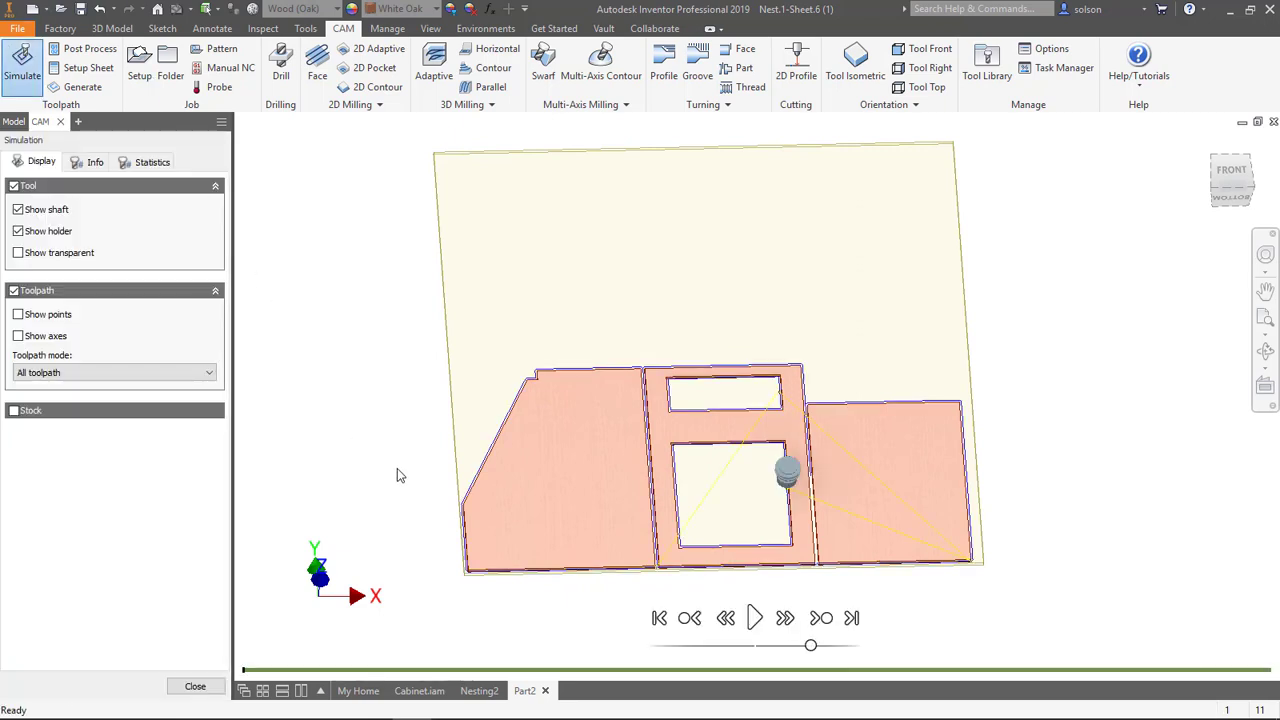
shift+middle_drag(371, 500, 364, 460)
click(14, 411)
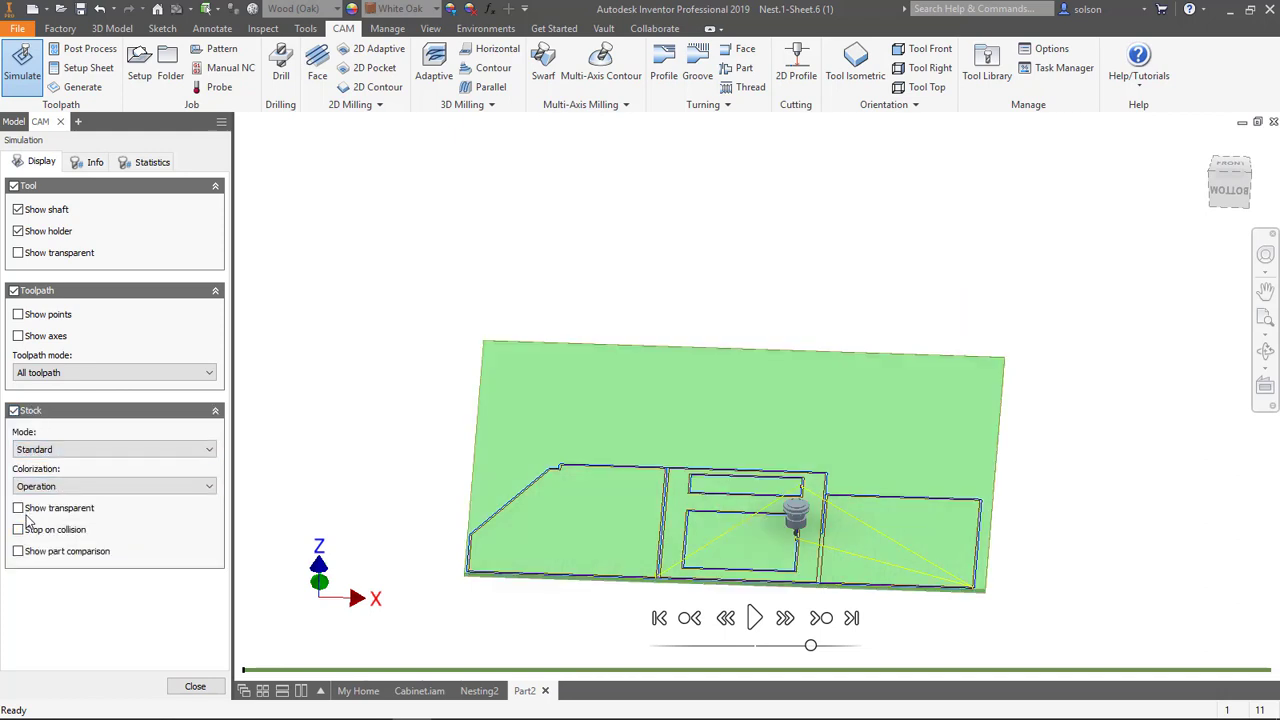
click(18, 508)
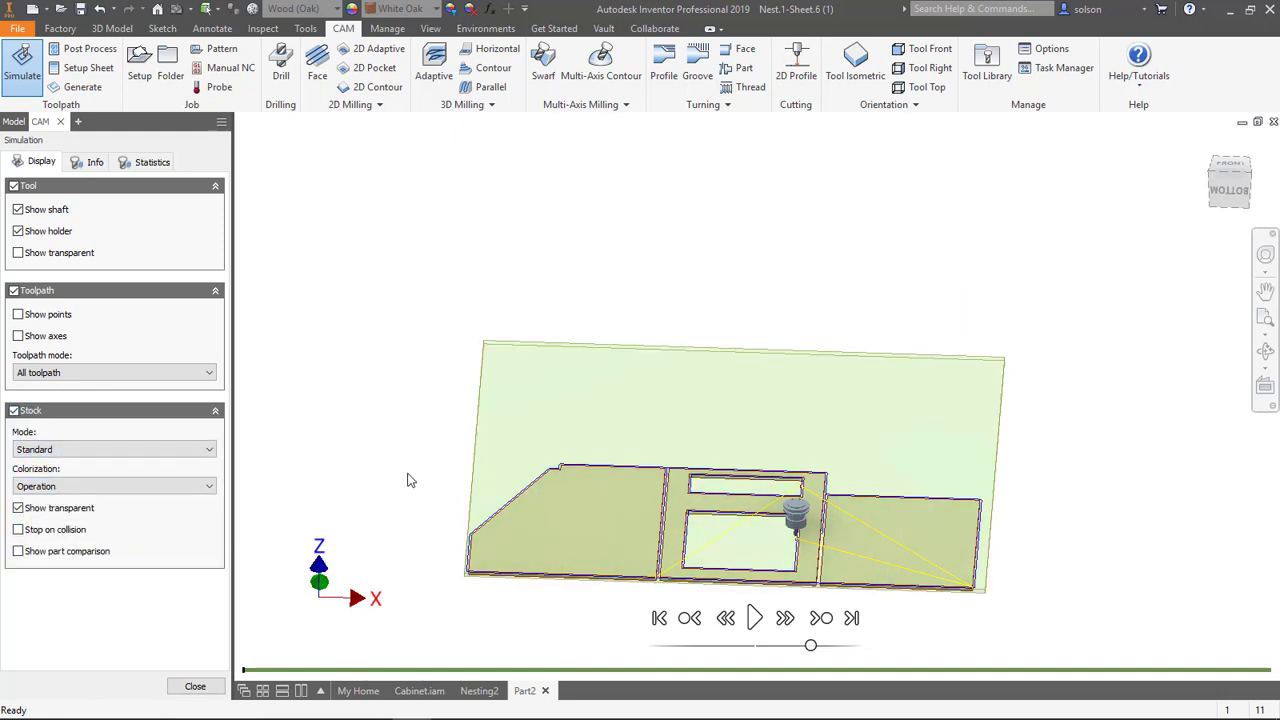
mouse_move(415, 460)
shift+middle_down()
mouse_move(443, 440)
mouse_move(437, 457)
shift+middle_up()
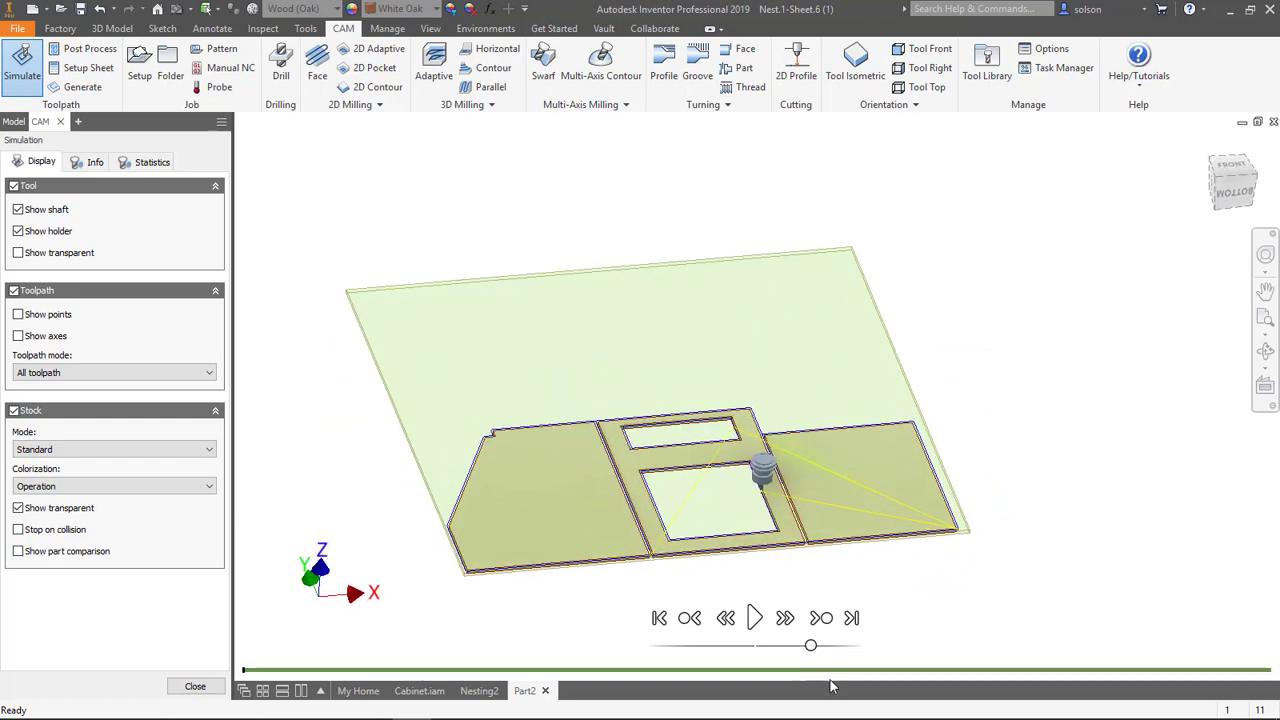
click(754, 619)
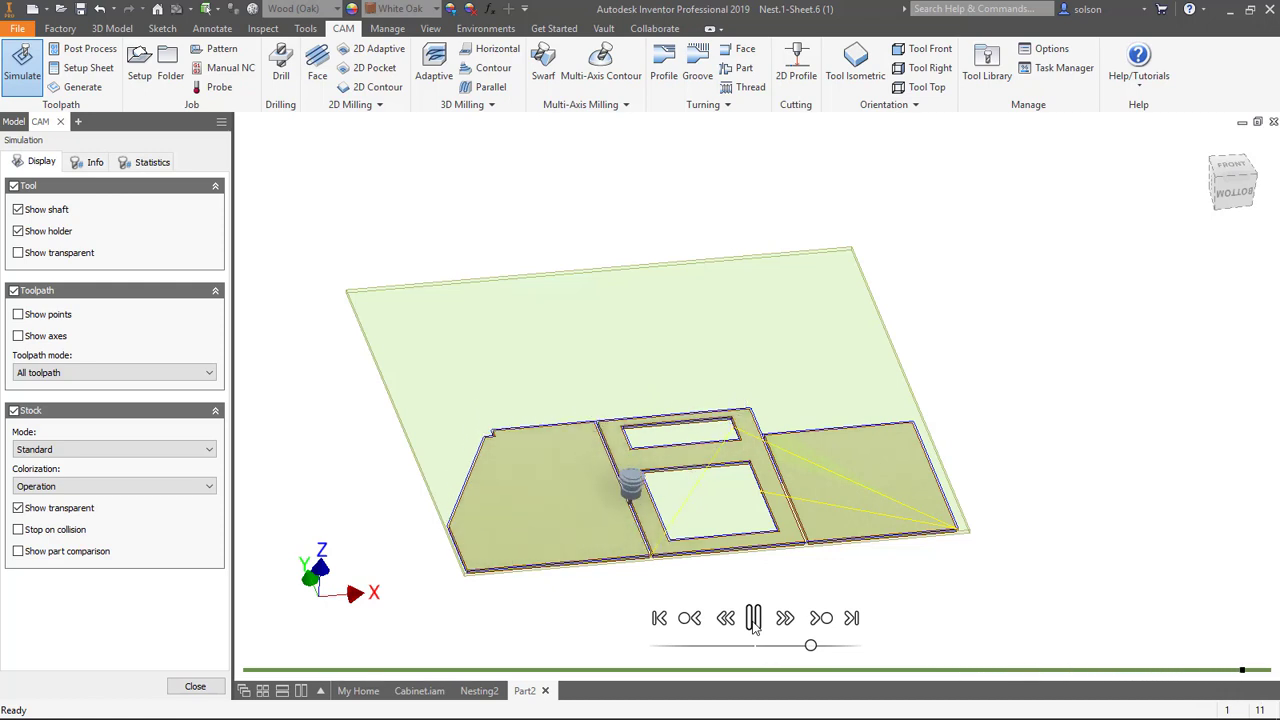
click(754, 618)
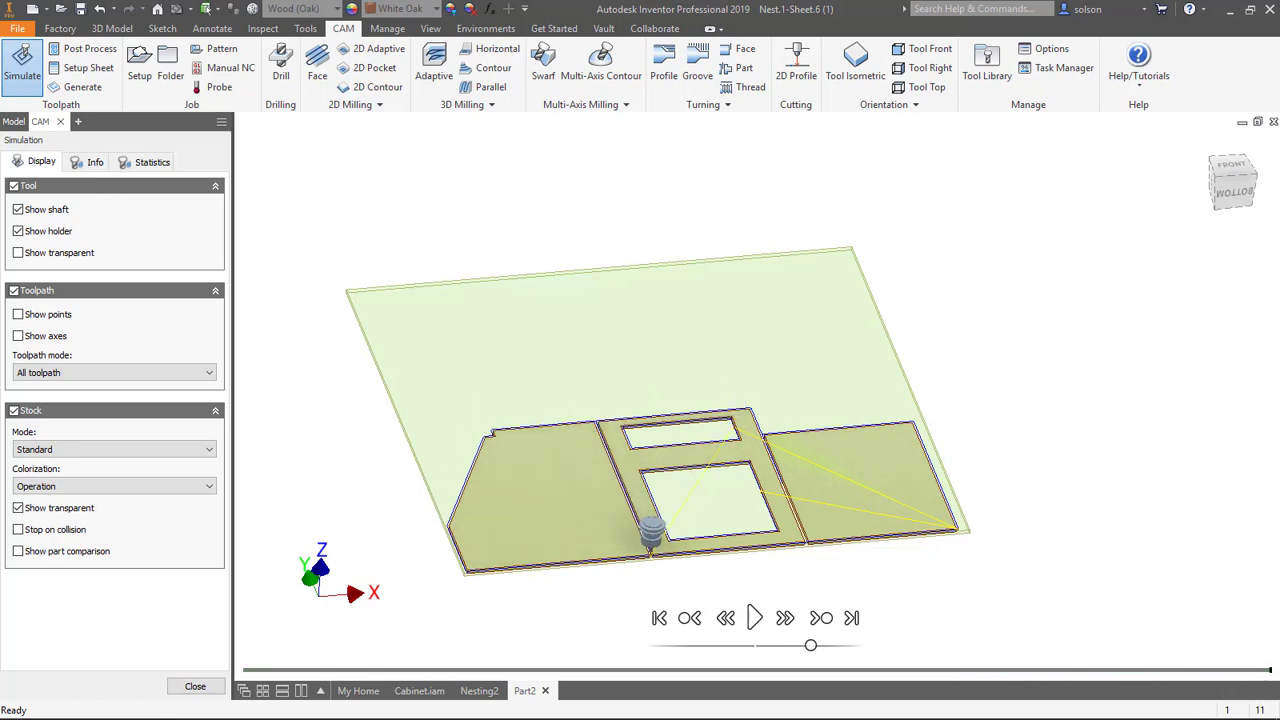